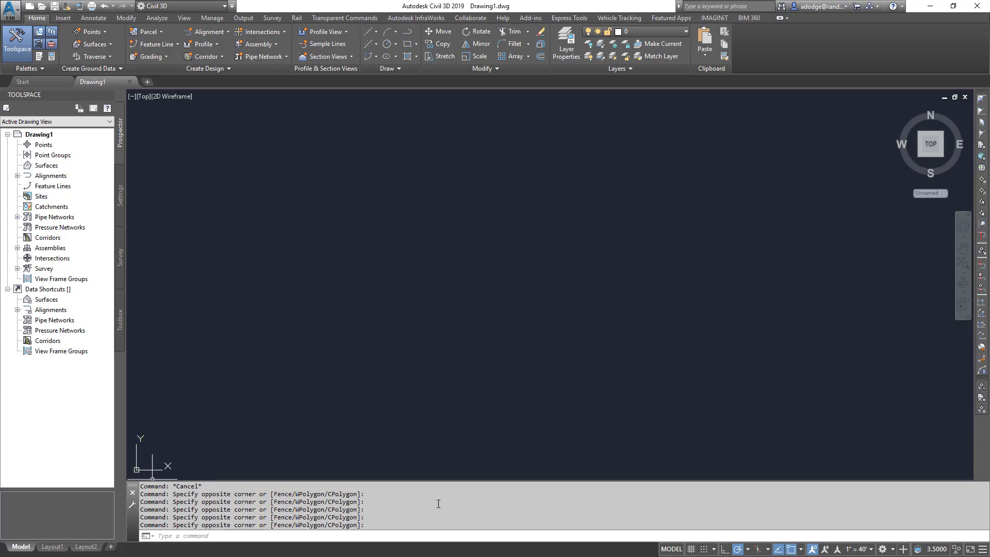
drag(369, 526, 155, 488)
click(462, 492)
click(519, 284)
click(417, 359)
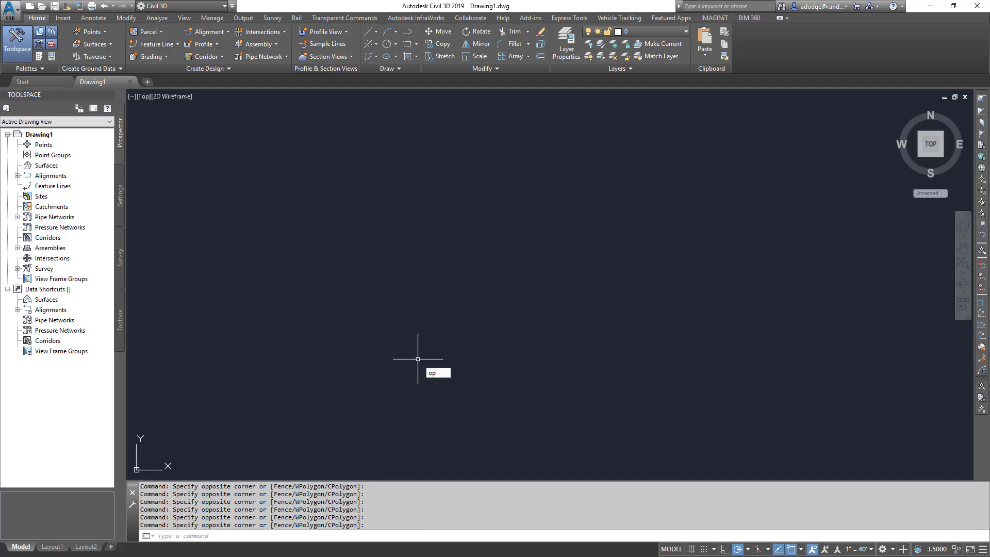
text(OP)
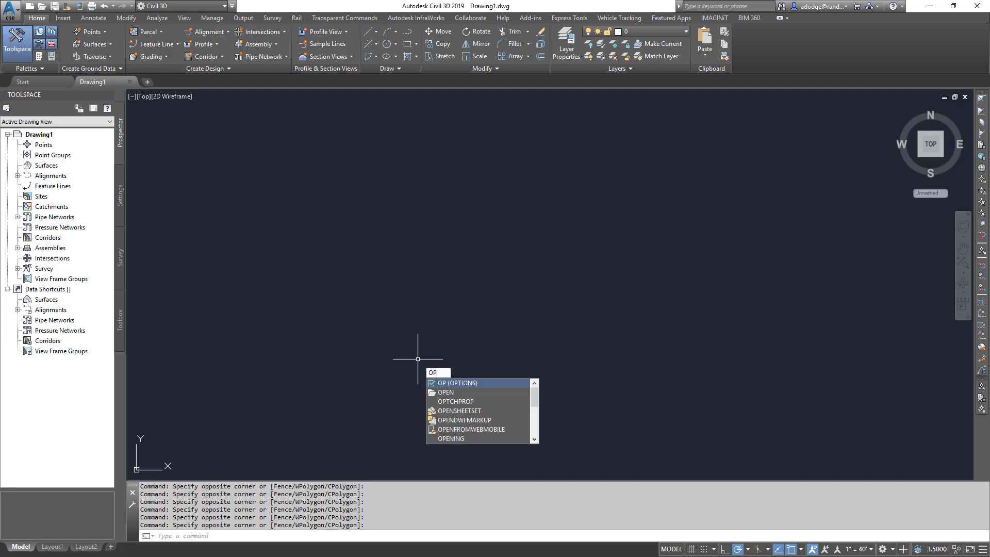
key(Escape)
right_click(439, 261)
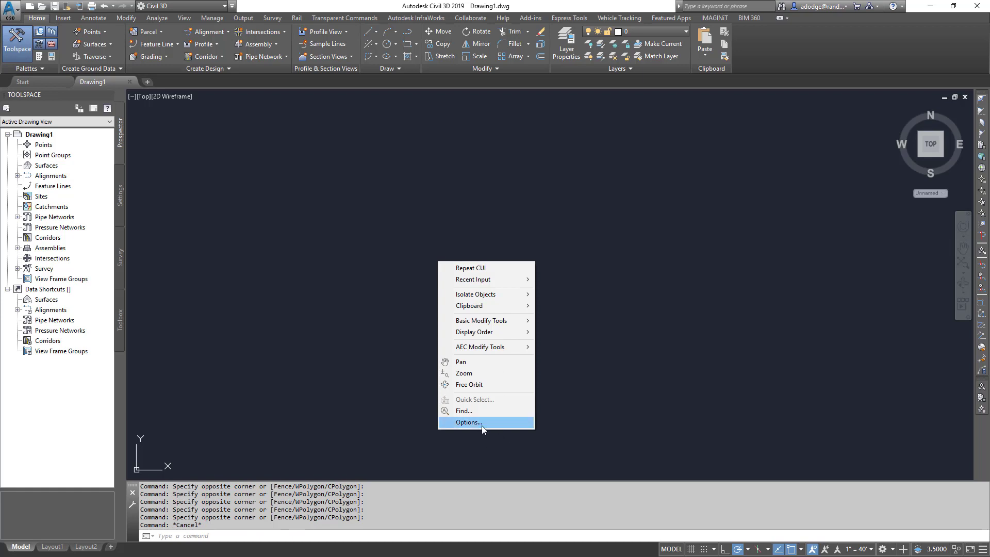
key(Escape)
Add a profile named CUI_Training, based on the <<C3D_Imperial>> profile, in the program options
click(11, 10)
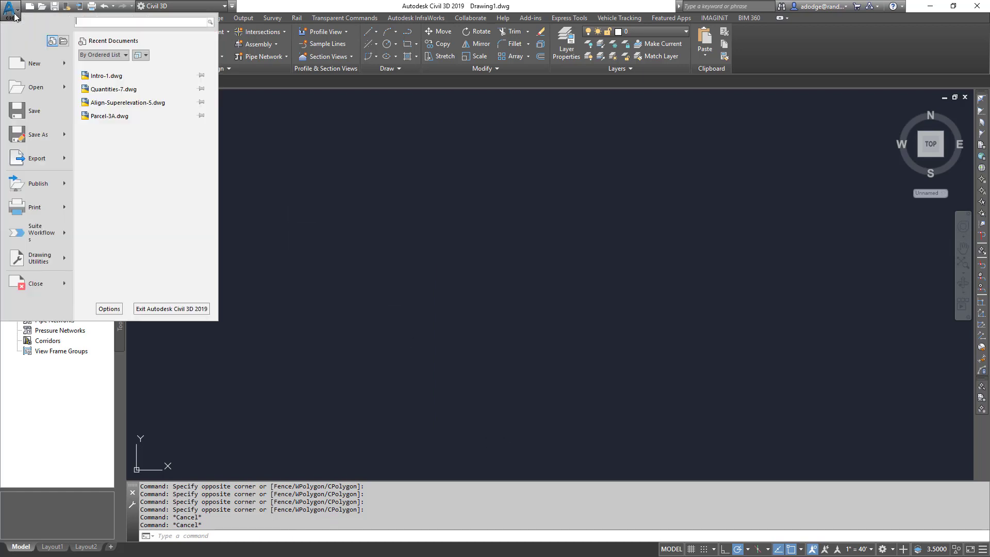
click(110, 309)
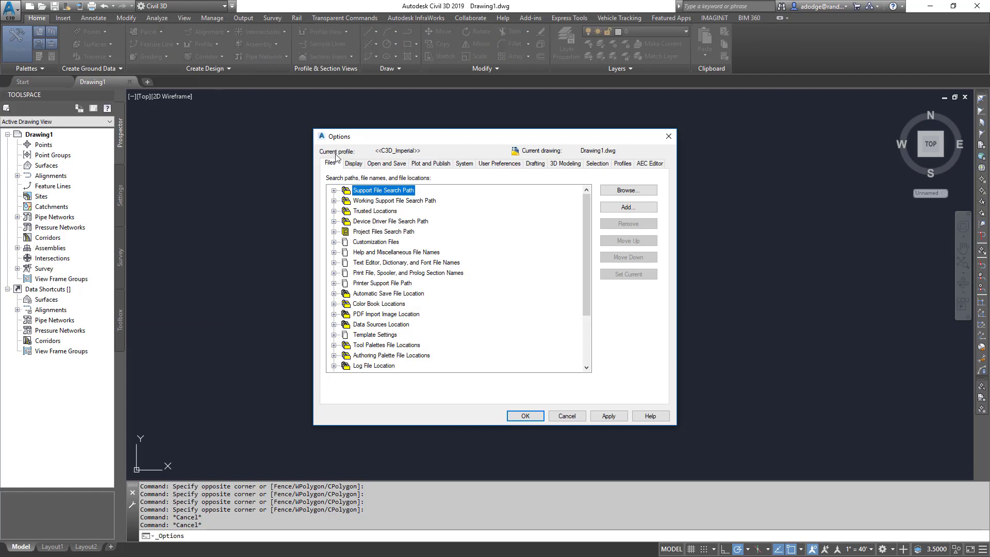
click(623, 164)
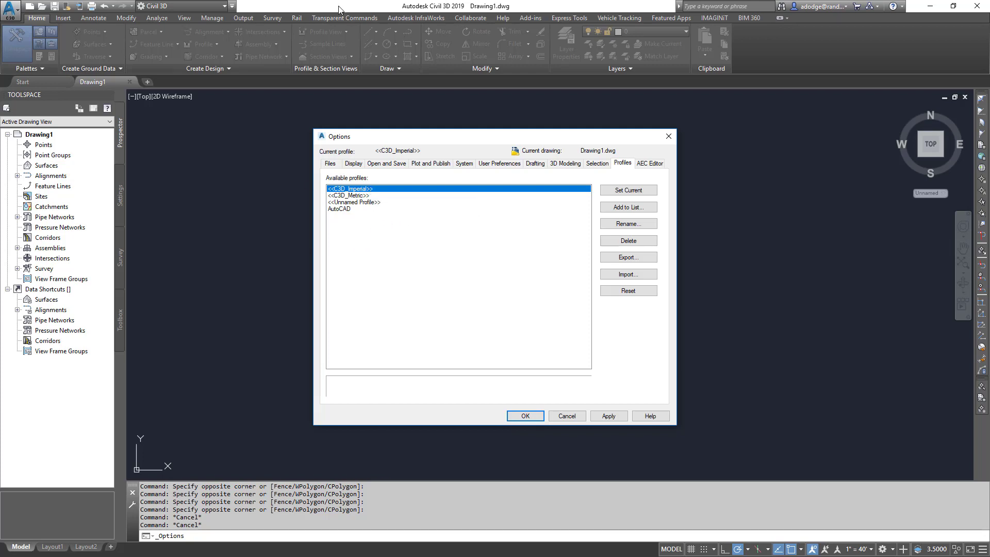
click(348, 194)
click(352, 189)
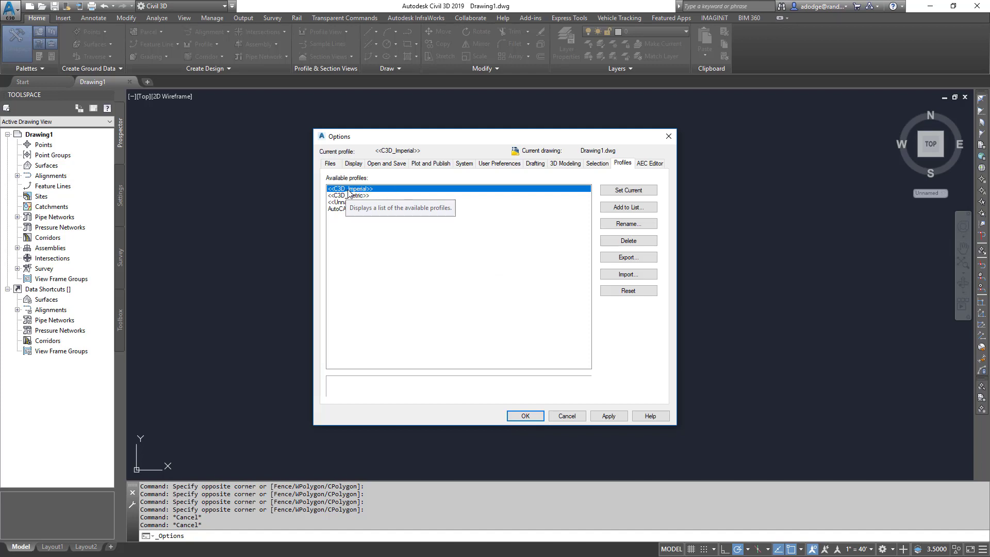
click(634, 207)
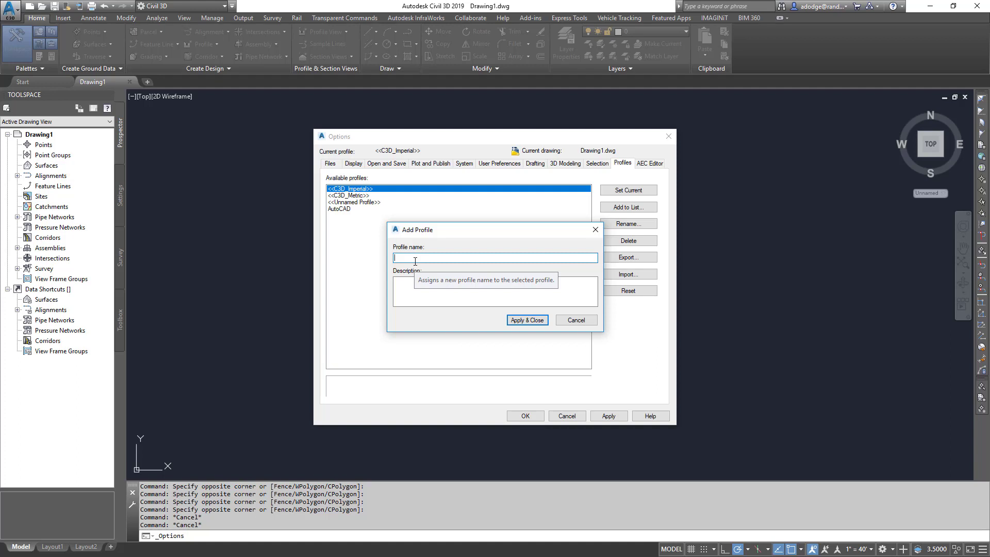
text(CUI)
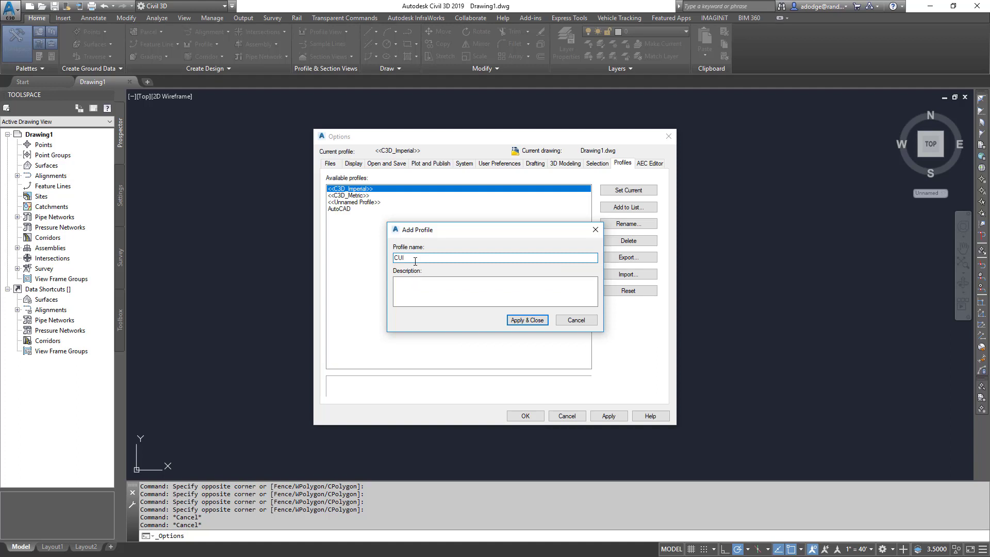
text(TTraining)
drag(436, 258, 386, 259)
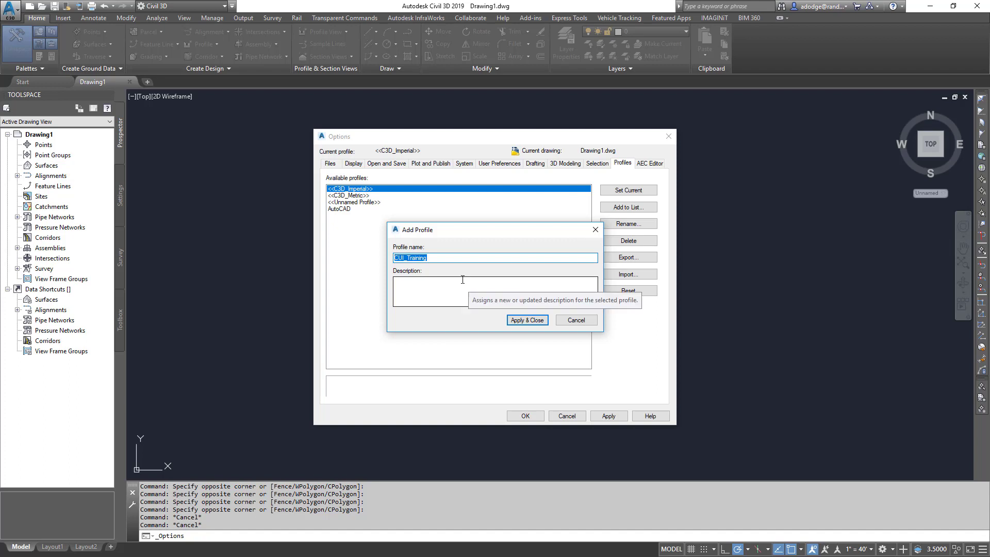
click(531, 320)
Make the CUI_Training profile current and accept the options
click(351, 217)
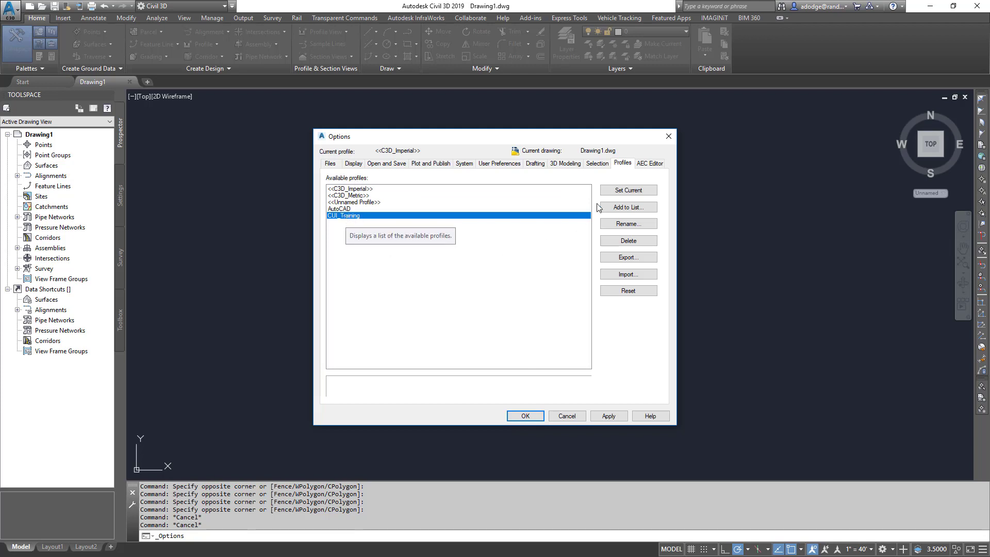
click(621, 190)
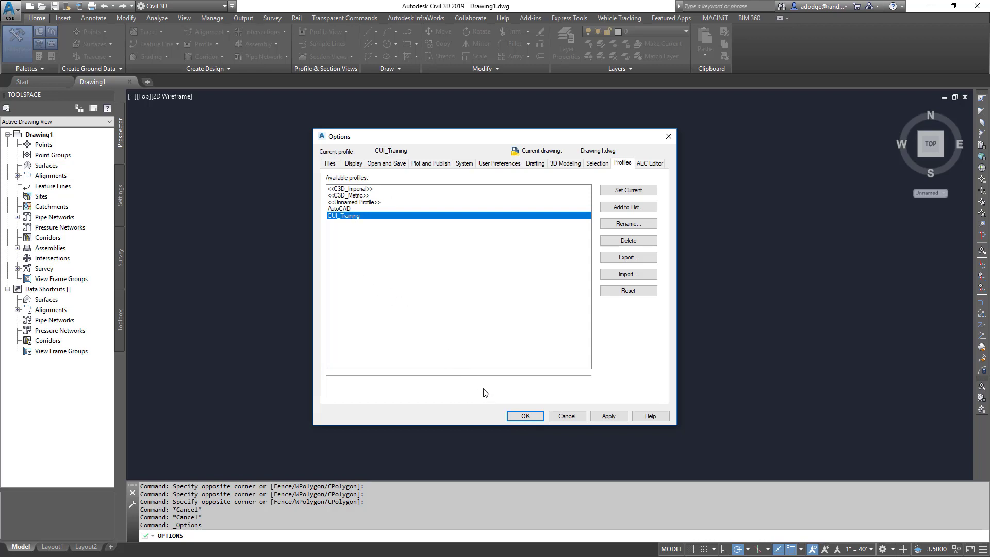
click(531, 415)
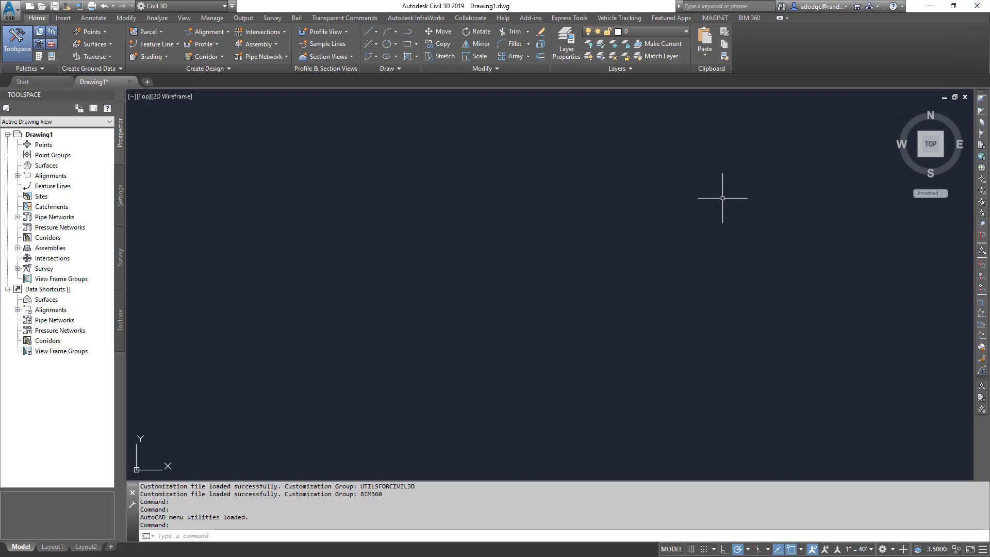
Exit Civil 3D without saving the changes to Drawing1.dwg
click(977, 6)
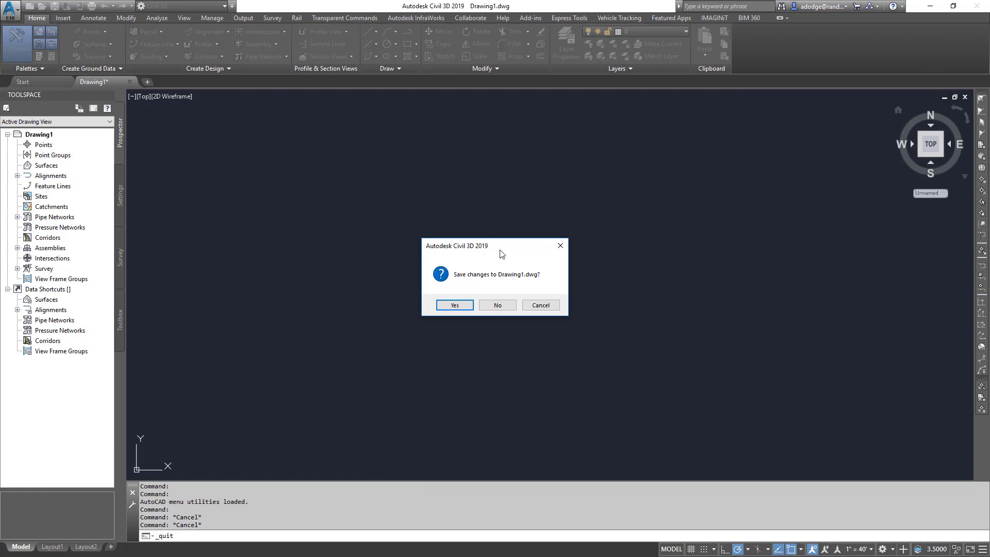
click(454, 306)
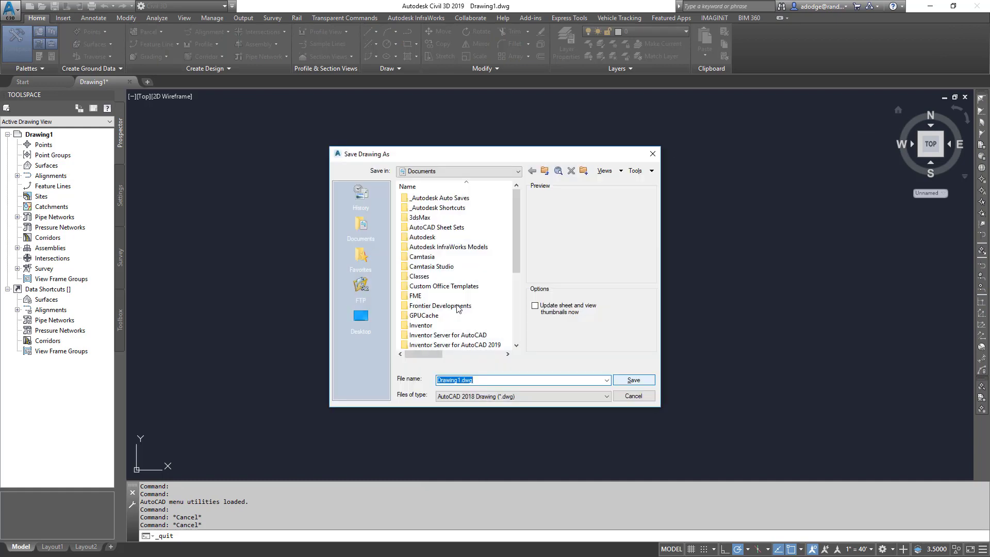
click(638, 396)
click(977, 6)
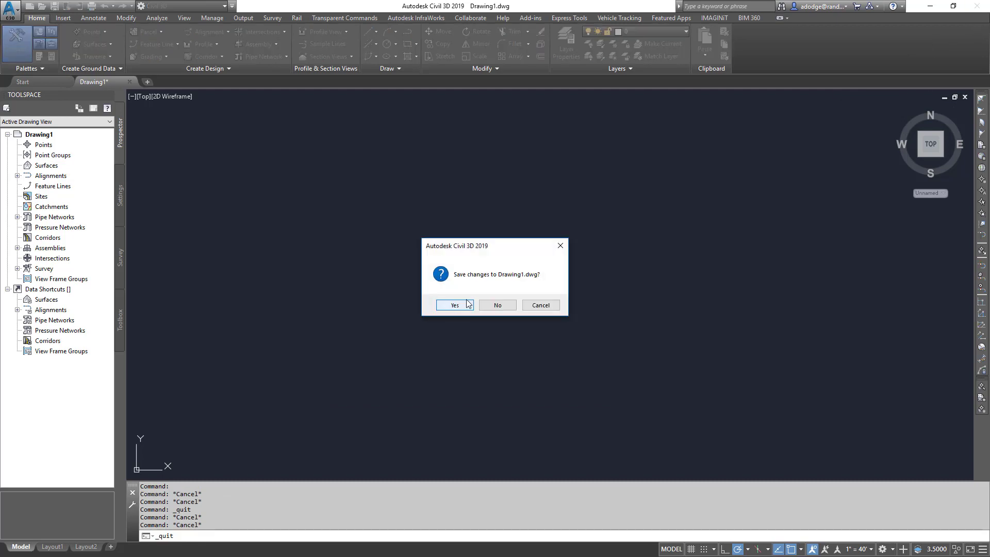
click(498, 305)
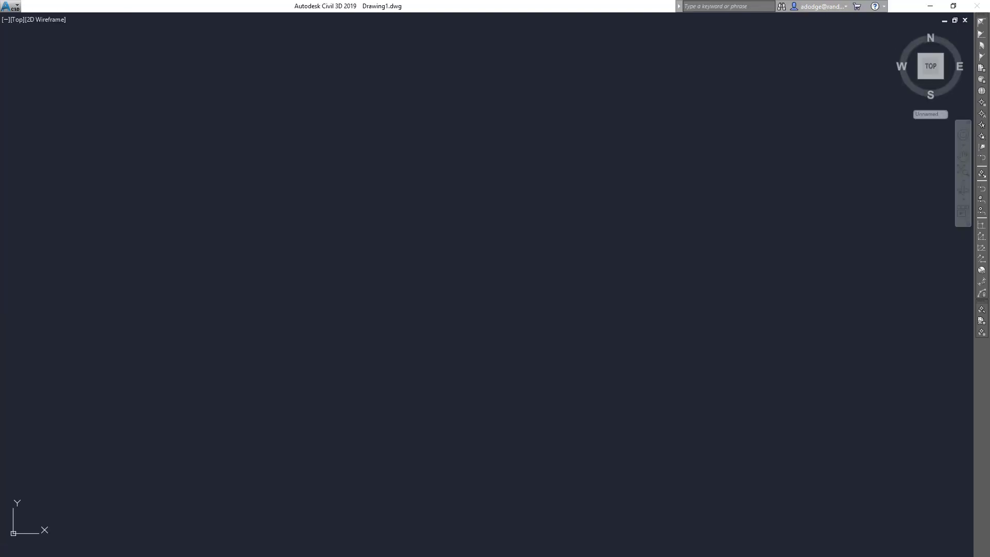
Launch Civil 3D 2019 Imperial from the Autodesk Civil 3D 2019 - English program group in Windows
click(8, 555)
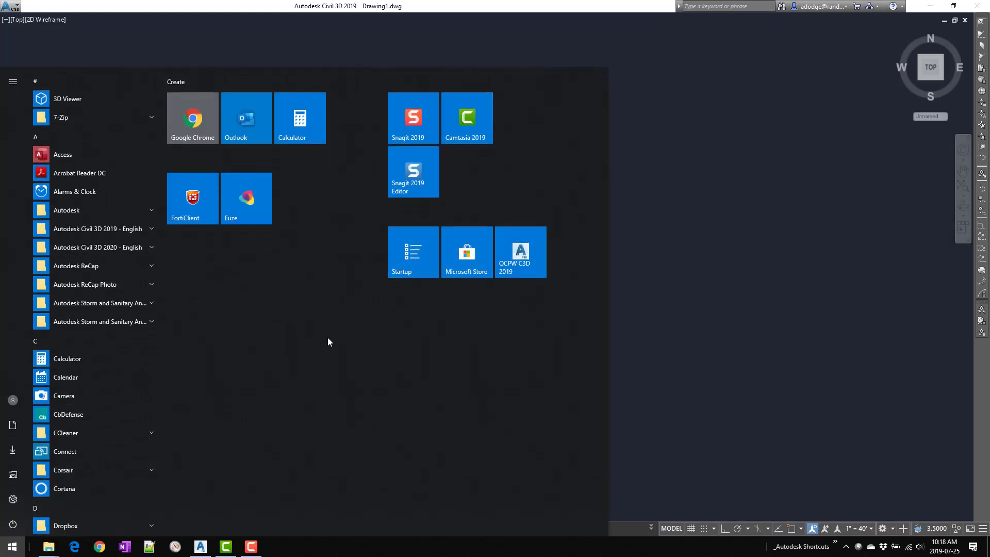
click(110, 227)
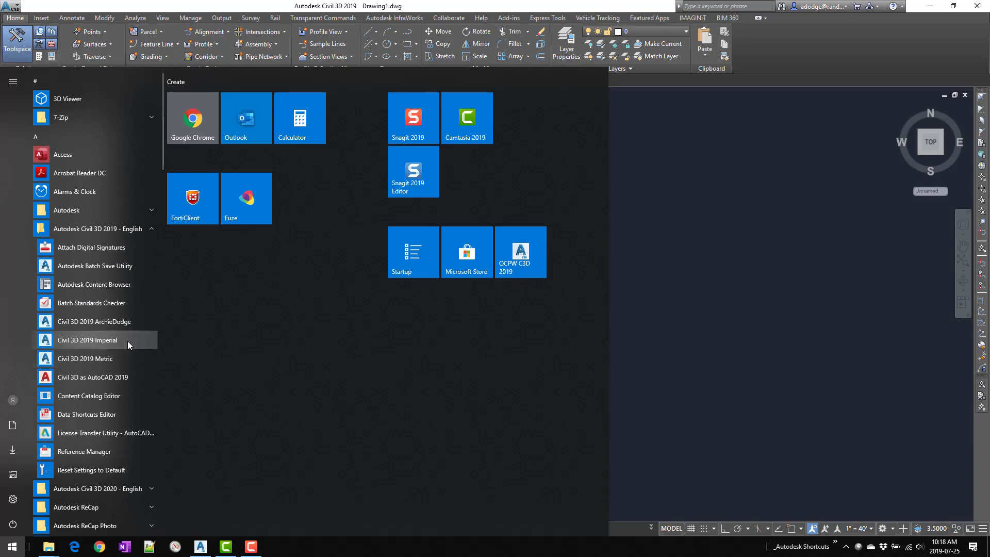
click(97, 342)
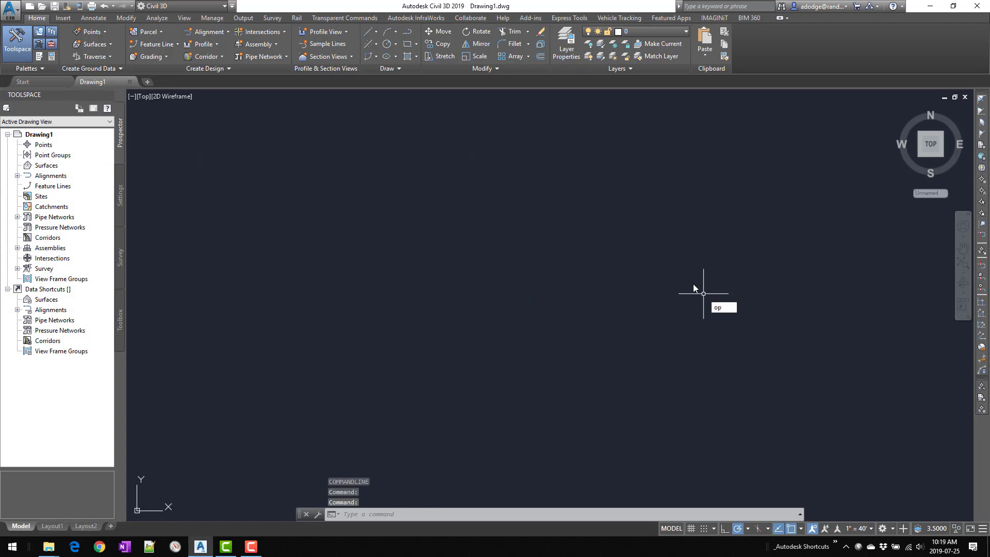
Check the current profile and the CUI_Training entry in the program options, then exit without saving Drawing1.dwg
key(Return)
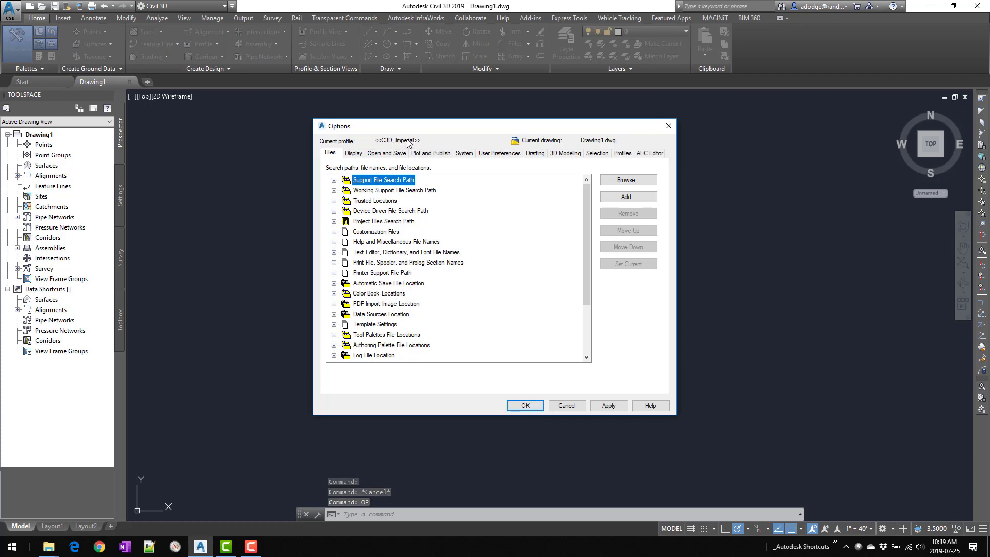
click(622, 153)
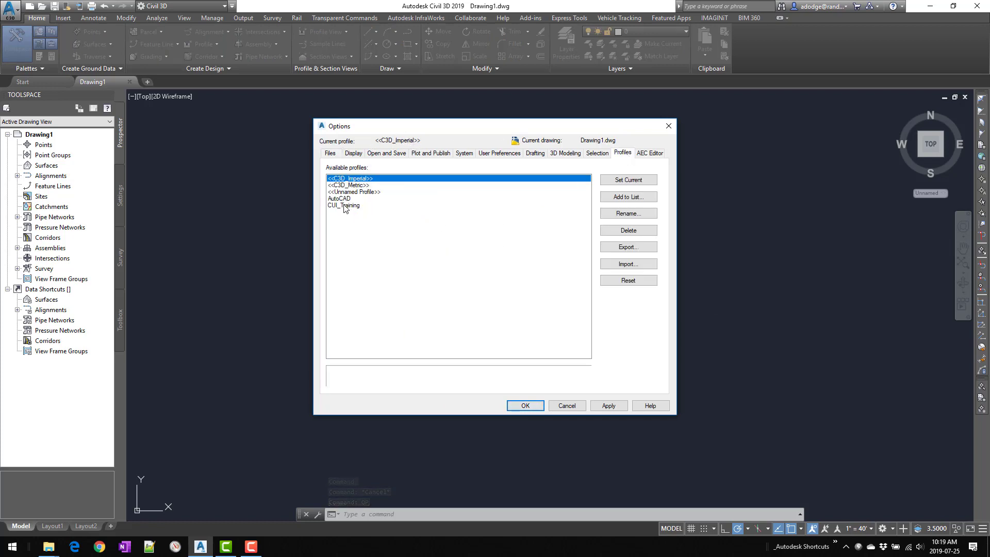
click(378, 207)
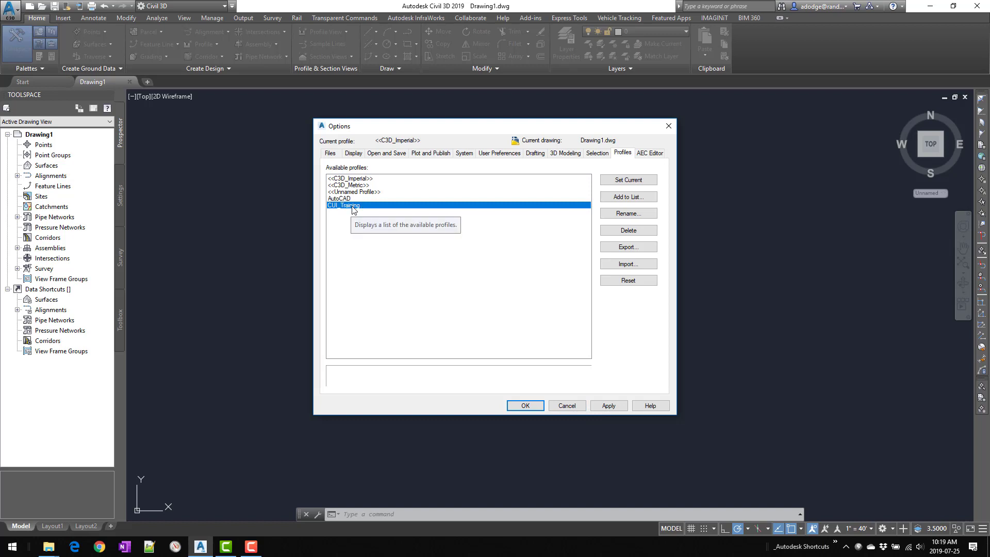
click(525, 405)
click(977, 6)
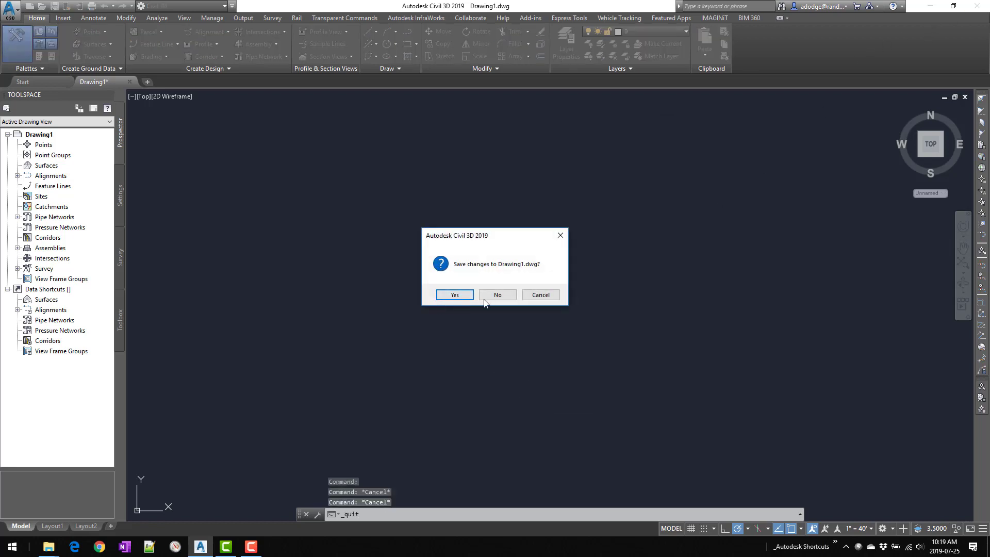
click(490, 297)
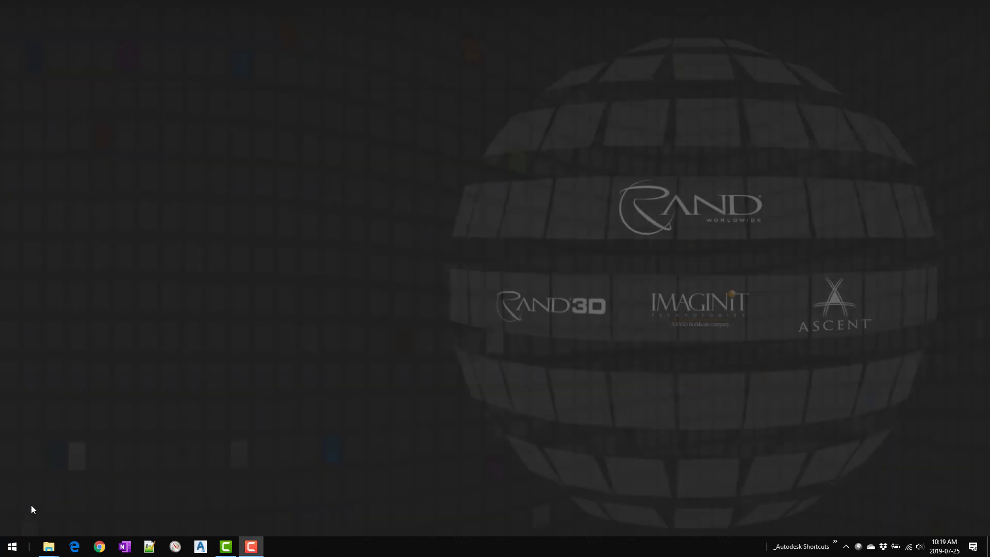
Open the file location of the Civil 3D 2019 Imperial shortcut from the Windows program list
click(15, 550)
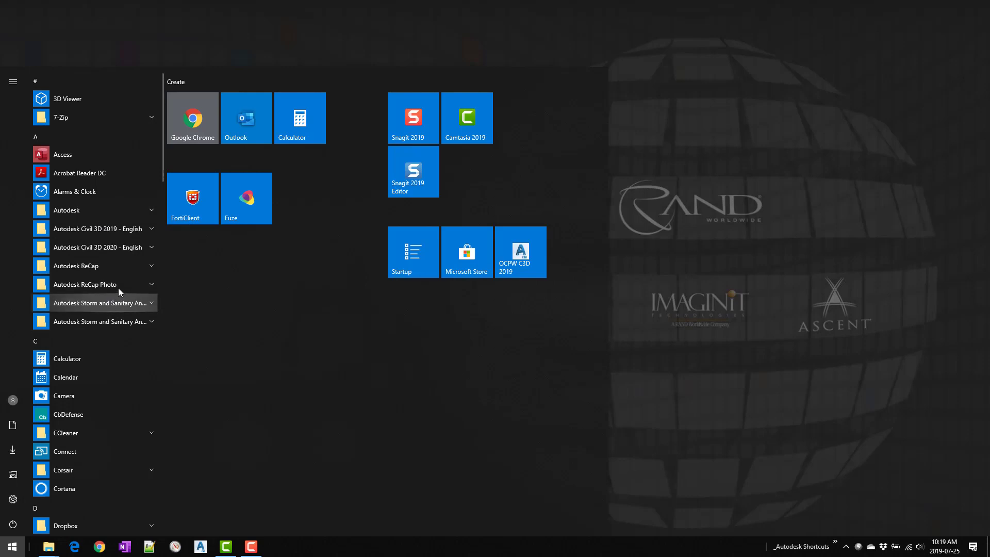
click(145, 229)
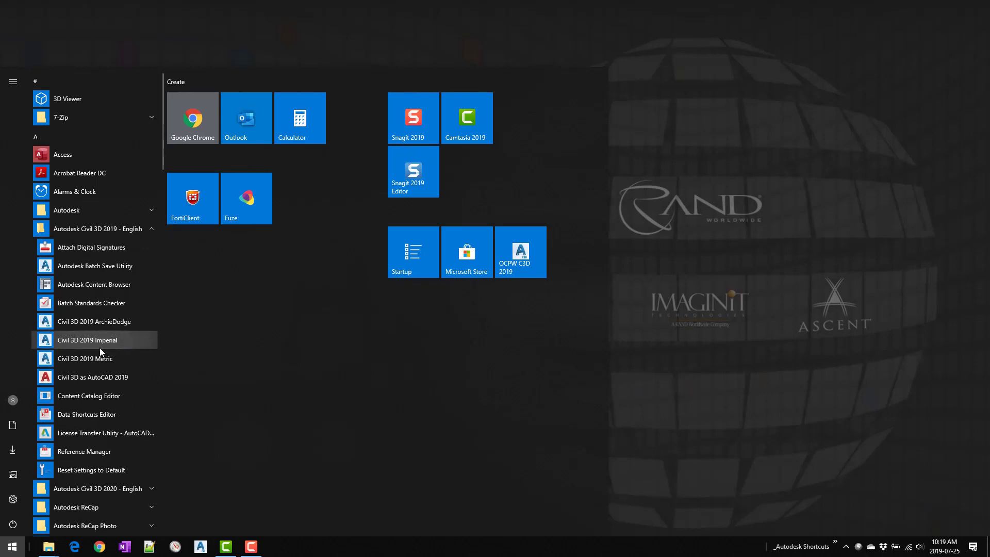
right_click(115, 340)
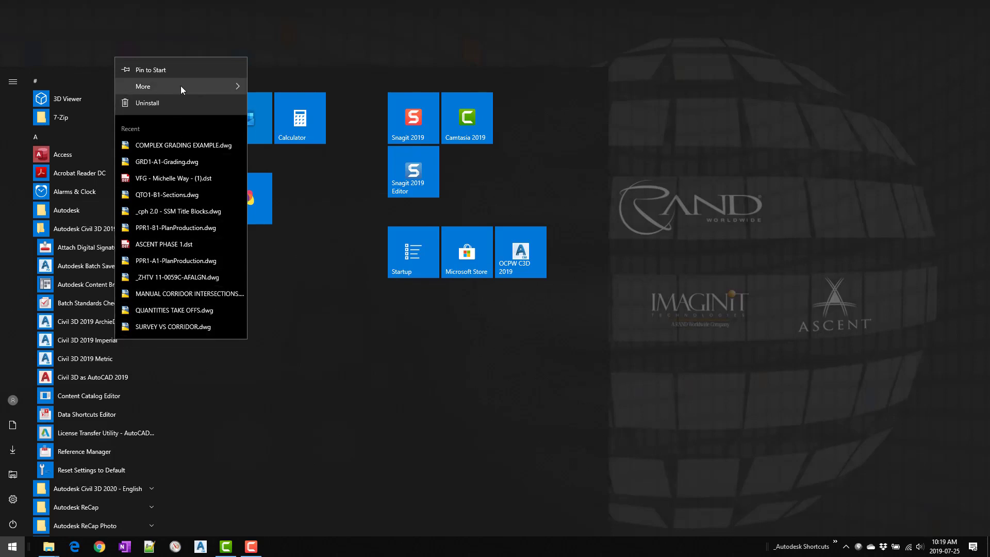
mouse_move(196, 85)
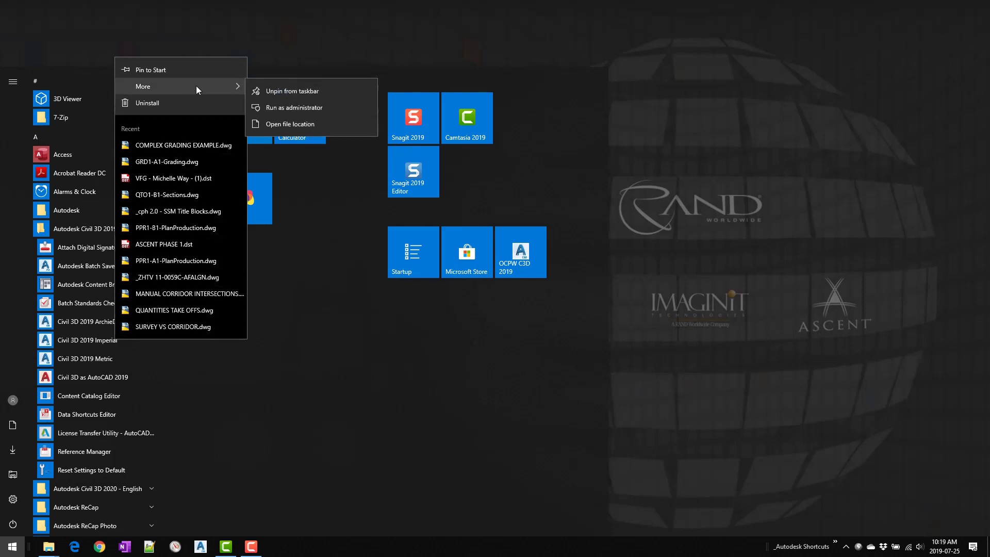
click(313, 124)
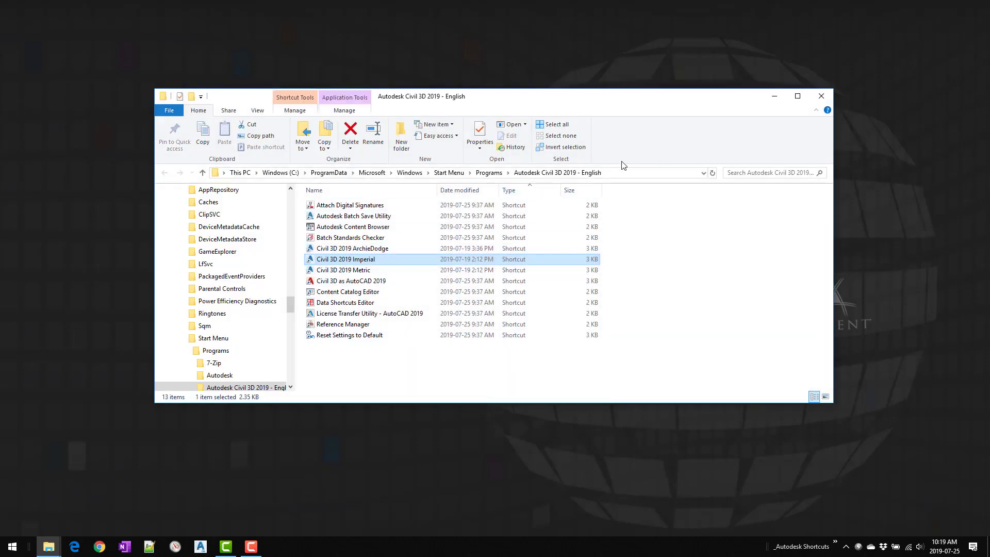
Duplicate the Civil 3D 2019 Imperial shortcut within the Autodesk Civil 3D 2019 - English folder, granting permission for the copy
click(336, 371)
click(365, 262)
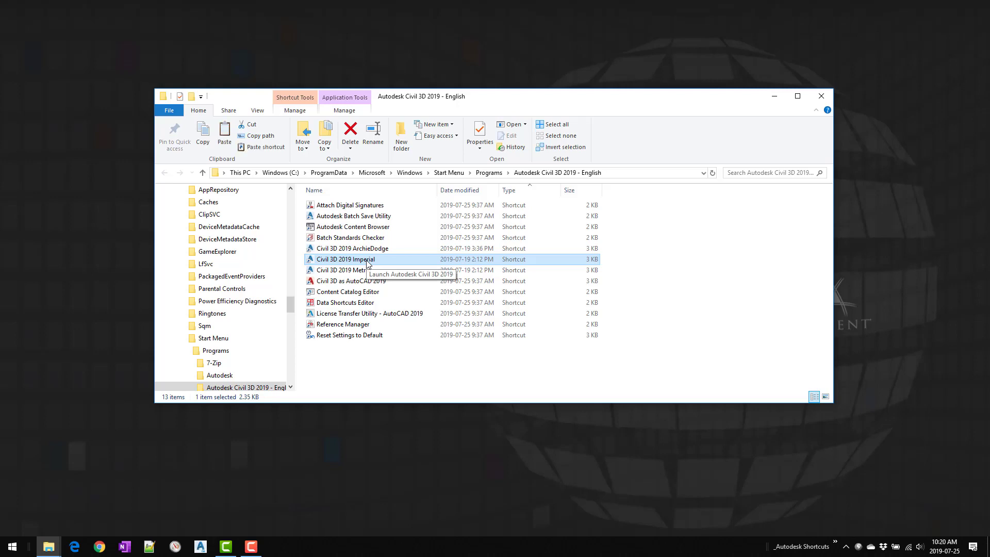
click(352, 363)
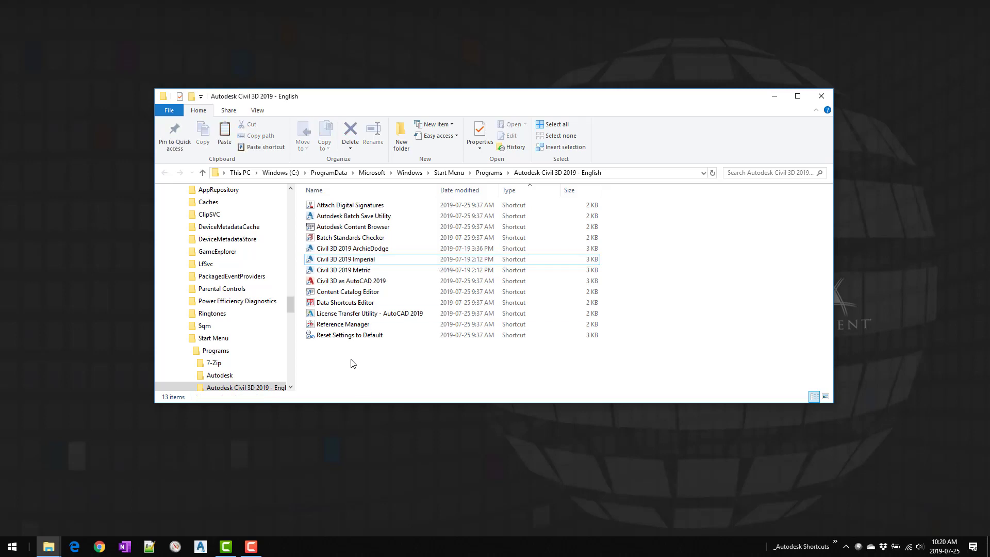
key(ctrl+v)
click(465, 204)
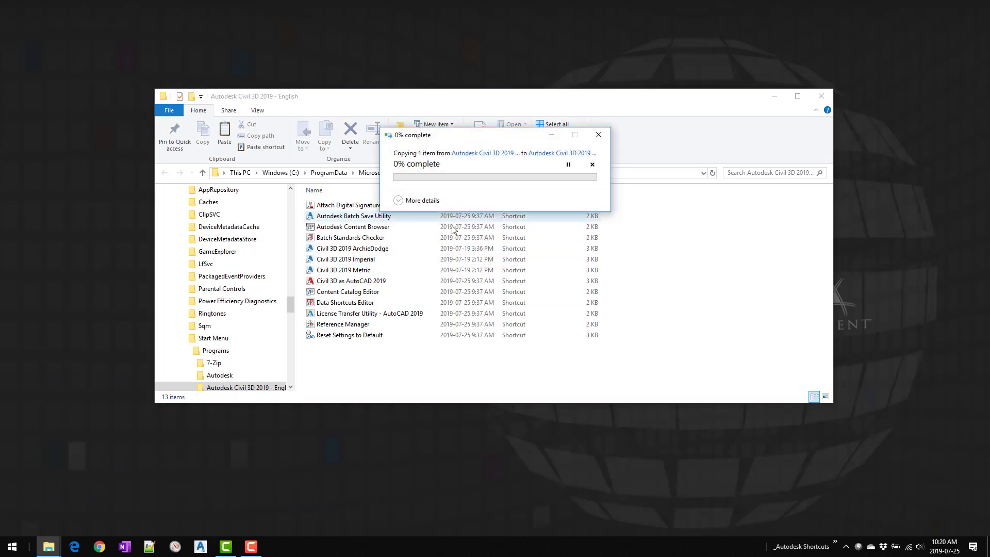
Rename the duplicated Imperial shortcut to Civil 3D 2019 CUI_Training, copy the CUI_Training part of the name, and grant permission for the rename
click(384, 264)
drag(396, 259, 353, 259)
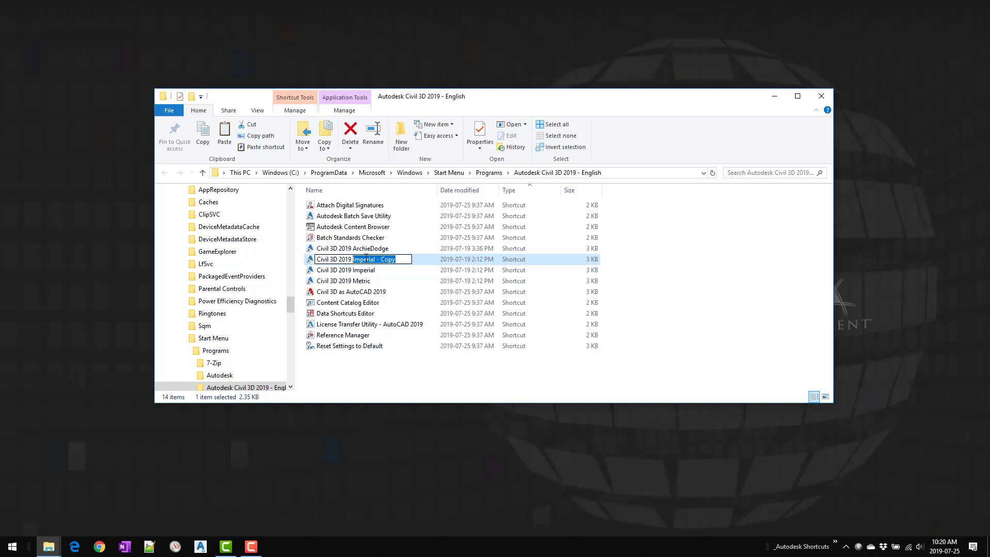
text(CU)
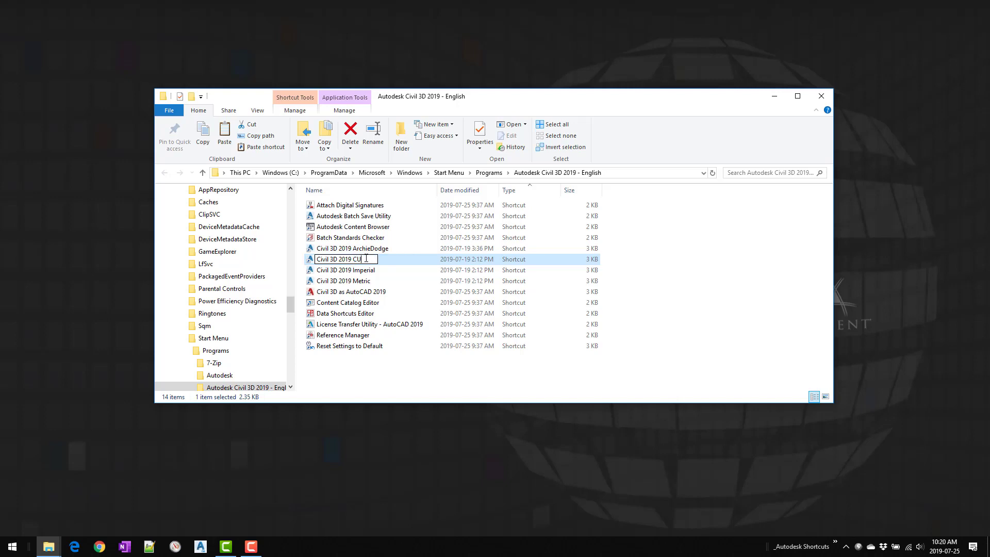
text(I_Training)
key(shift+Left)
key(shift+Left)
key(shift+Left)
key(shift+Left)
key(shift+Left)
key(shift+Left)
key(shift+Left)
key(shift+Left)
key(shift+Left)
key(shift+Left)
key(shift+Left)
key(shift+Left)
key(ctrl+c)
key(Return)
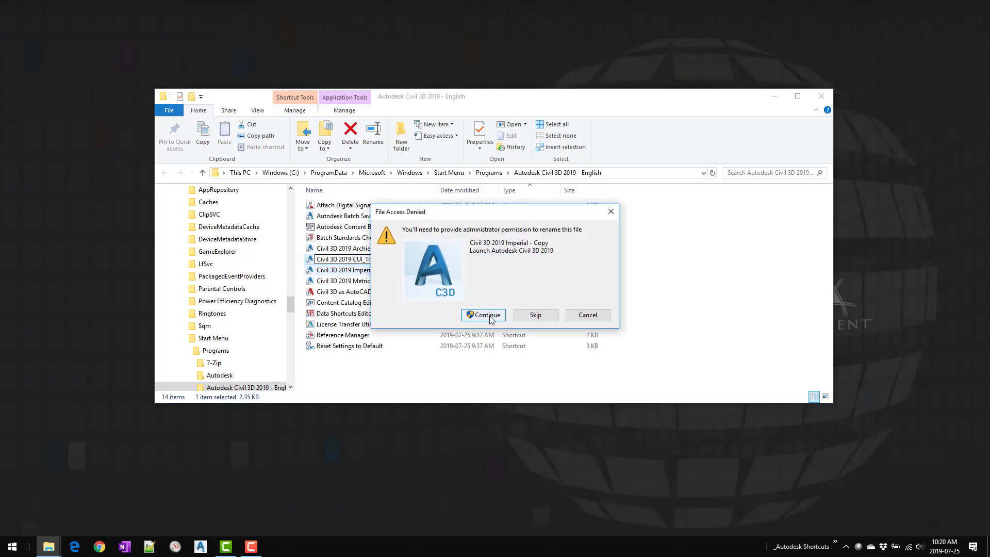
click(485, 315)
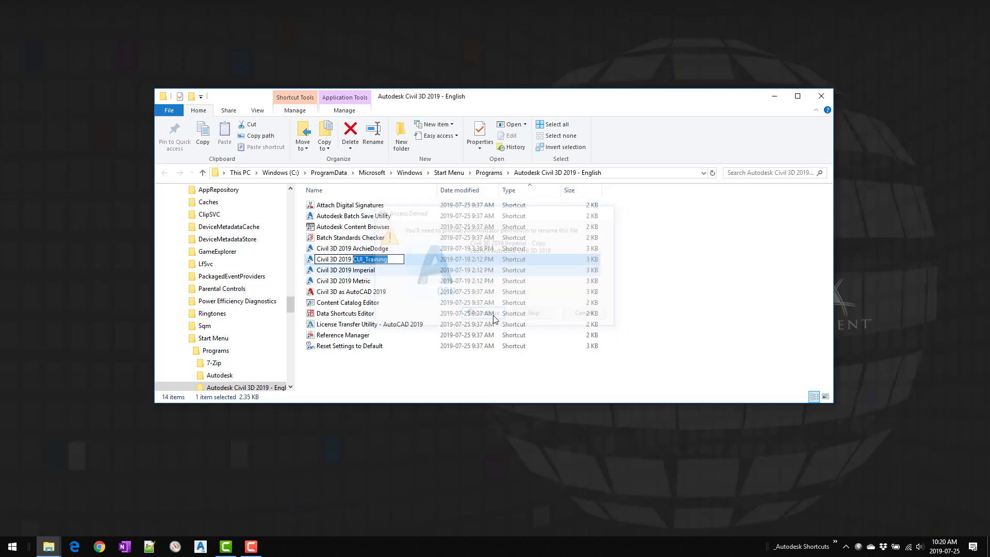
click(374, 260)
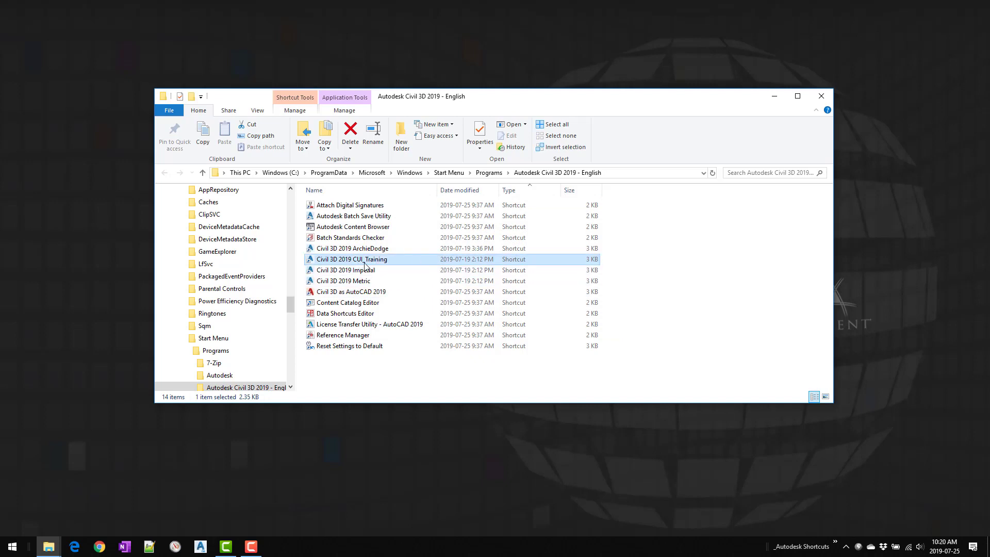
In the CUI_Training shortcut's target, replace the <<C3D_Imperial>> profile name after /p with CUI_Training and save the shortcut properties
right_click(365, 265)
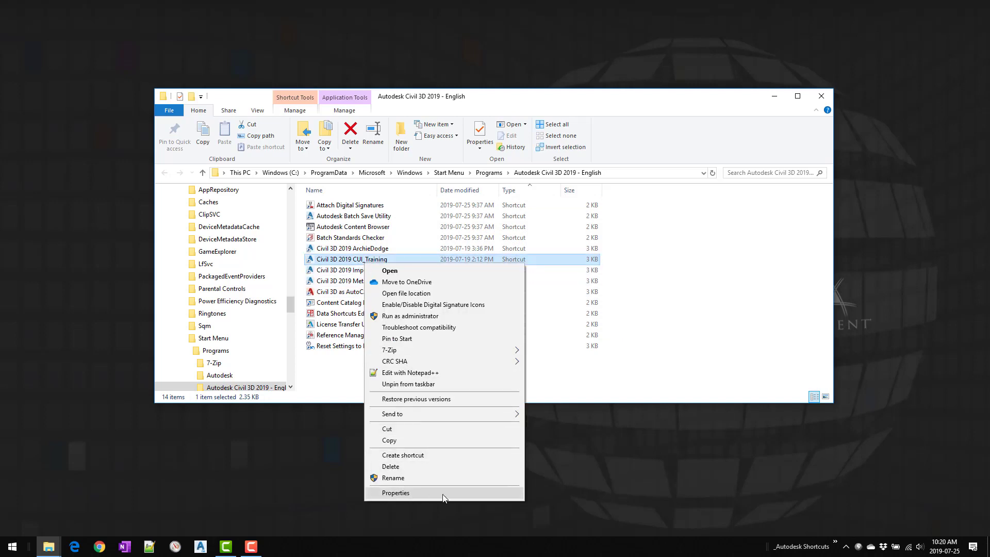
click(421, 494)
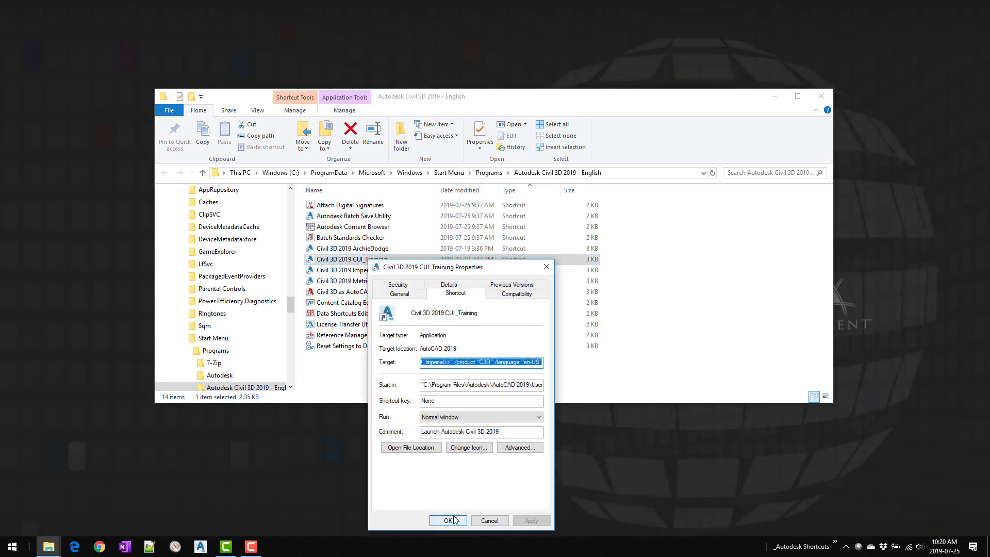
click(458, 364)
key(ctrl+a)
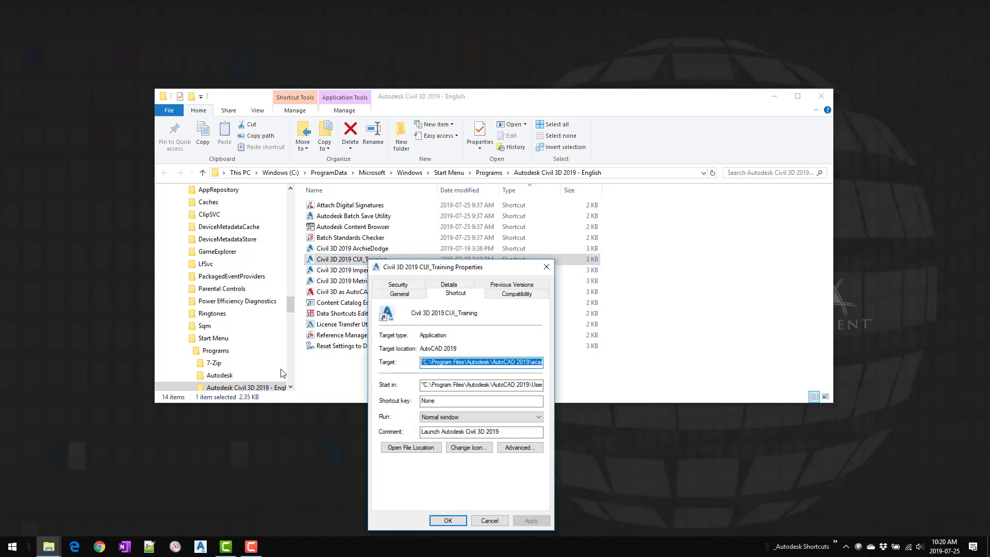
key(Home)
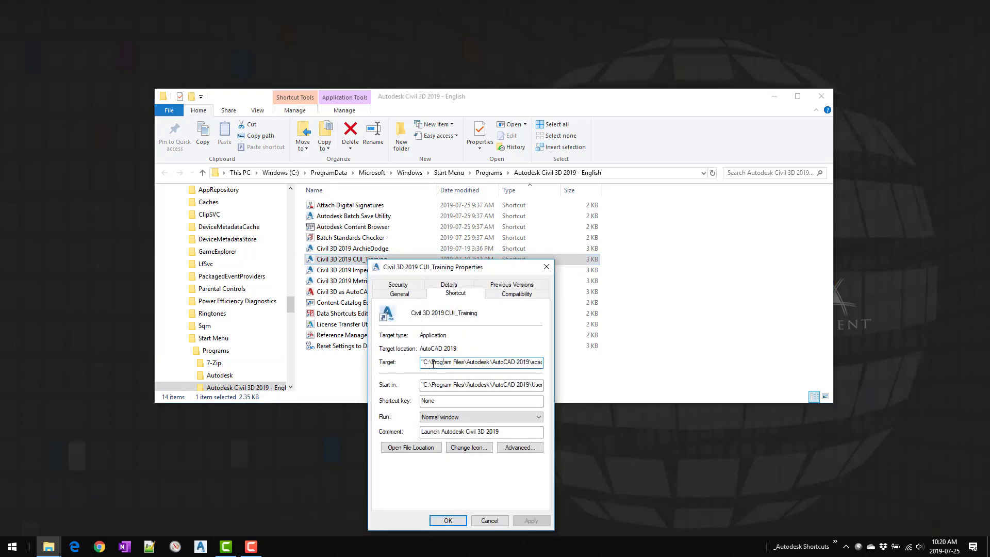
key(Right)
key(Right)
key(Right)
key(Right)
key(Right)
key(Right)
key(Right)
key(Right)
key(Right)
key(Right)
key(Right)
key(Right)
key(Right)
key(Right)
key(Right)
key(Right)
key(Right)
key(Right)
key(Right)
key(Right)
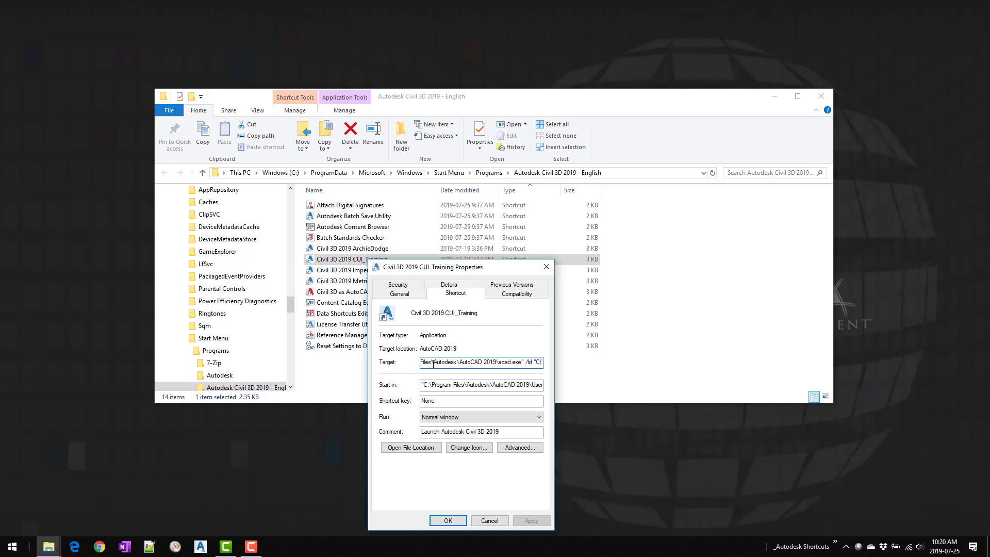
key(Right)
key(Right)
key(Right)
key(Right)
key(Right)
key(Right)
key(Right)
key(Right)
key(Right)
key(Right)
key(Right)
key(Right)
key(Right)
key(Right)
key(Right)
key(Right)
key(Right)
key(Right)
key(Right)
key(Right)
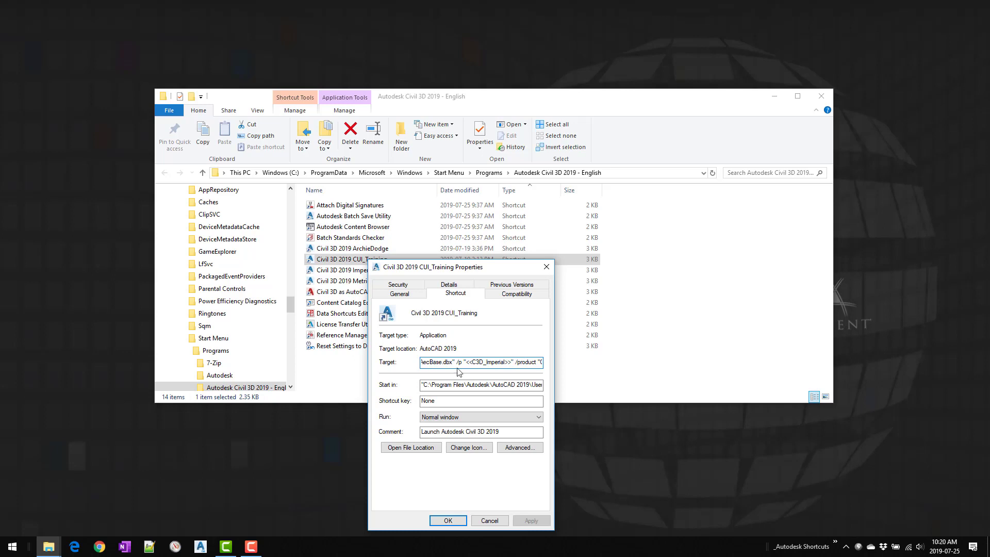
drag(465, 363, 456, 364)
drag(464, 361, 514, 362)
click(466, 363)
drag(466, 363, 512, 363)
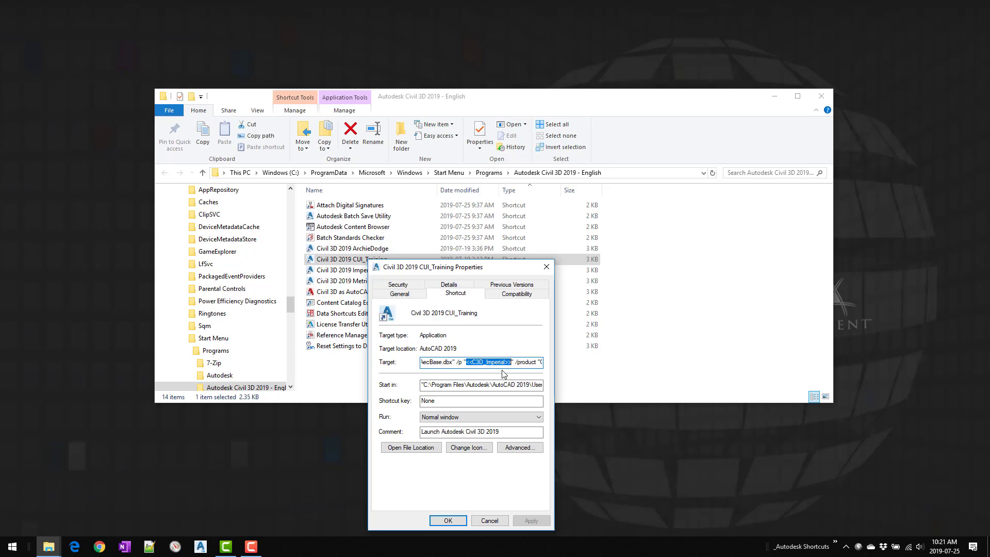
key(ctrl+v)
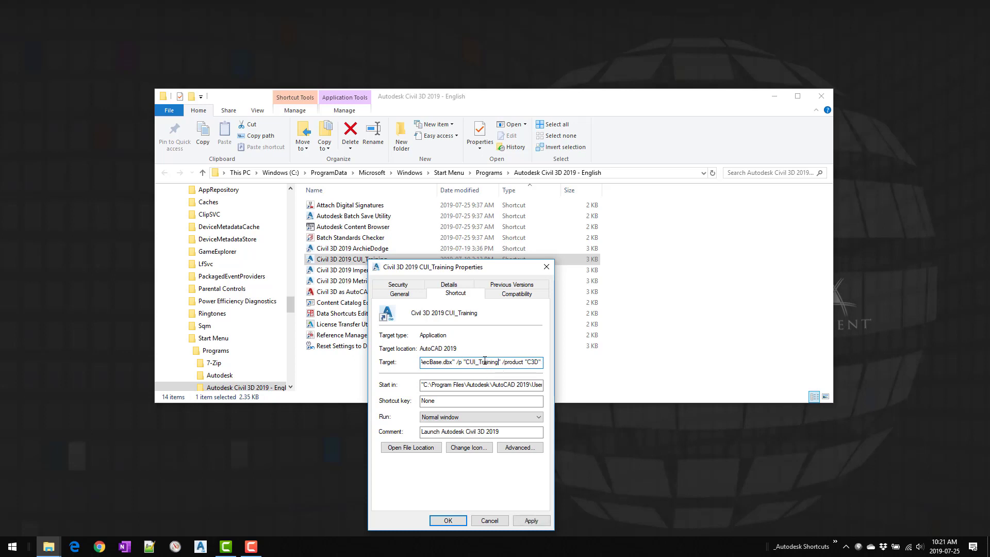
click(449, 520)
click(474, 419)
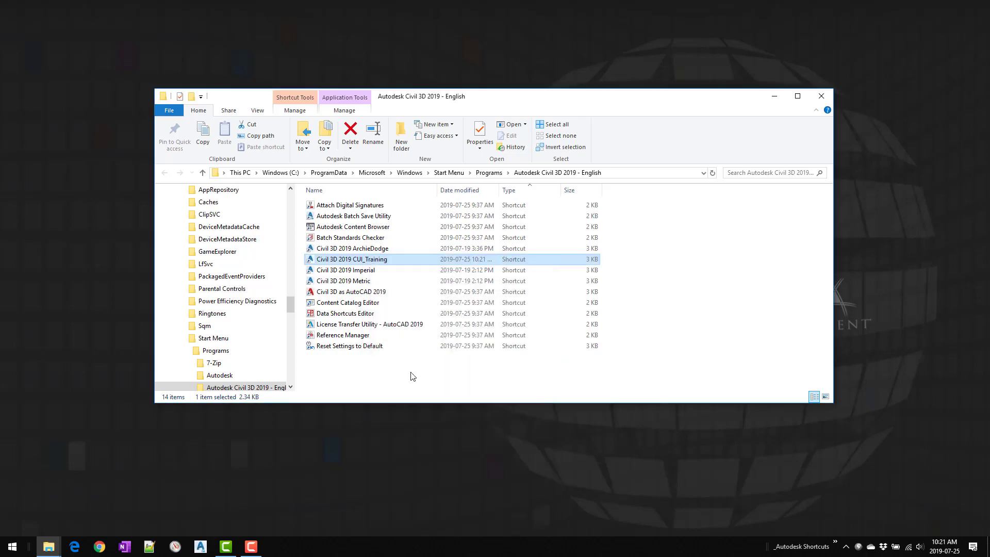
Launch Civil 3D from the CUI_Training shortcut, check the current profile in the program options, and close the options
click(393, 264)
double_click(391, 262)
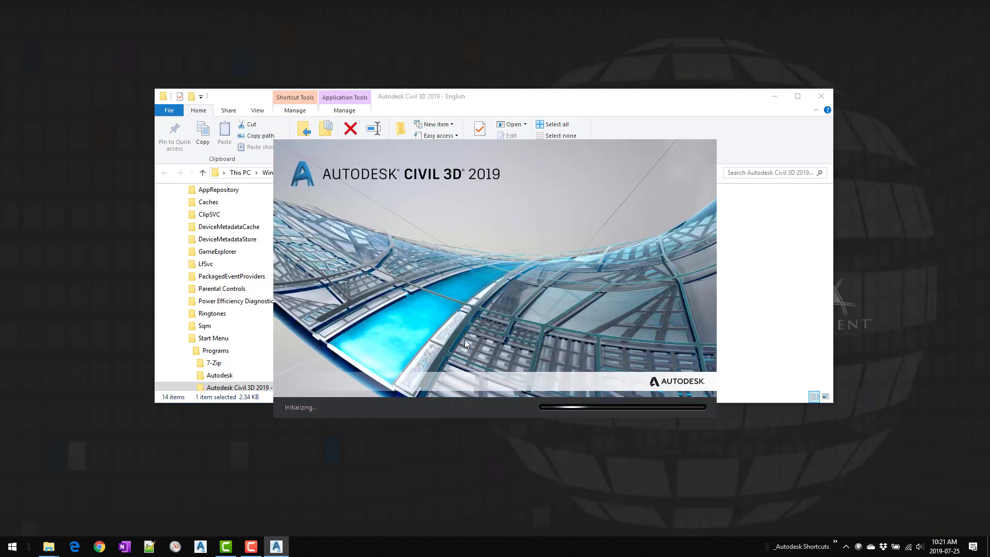
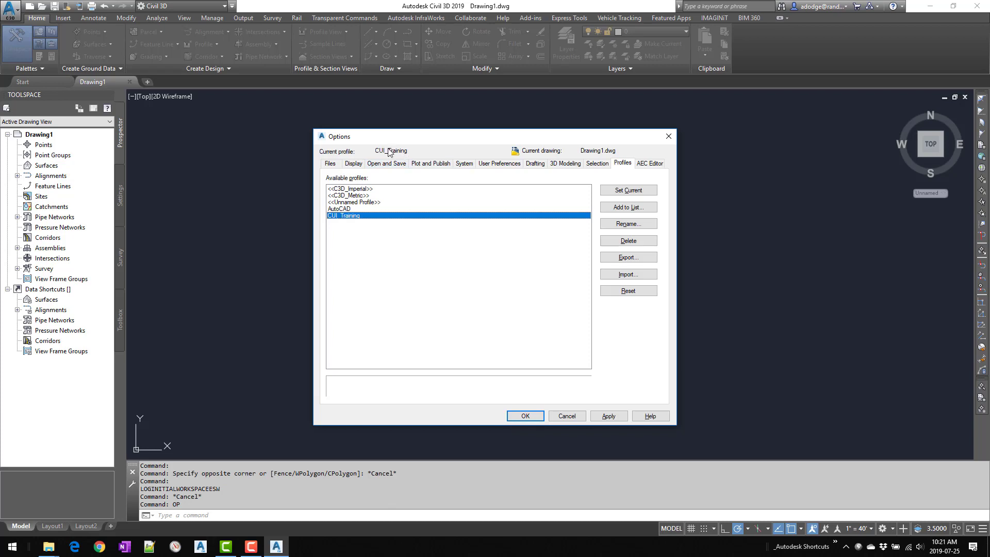
click(525, 415)
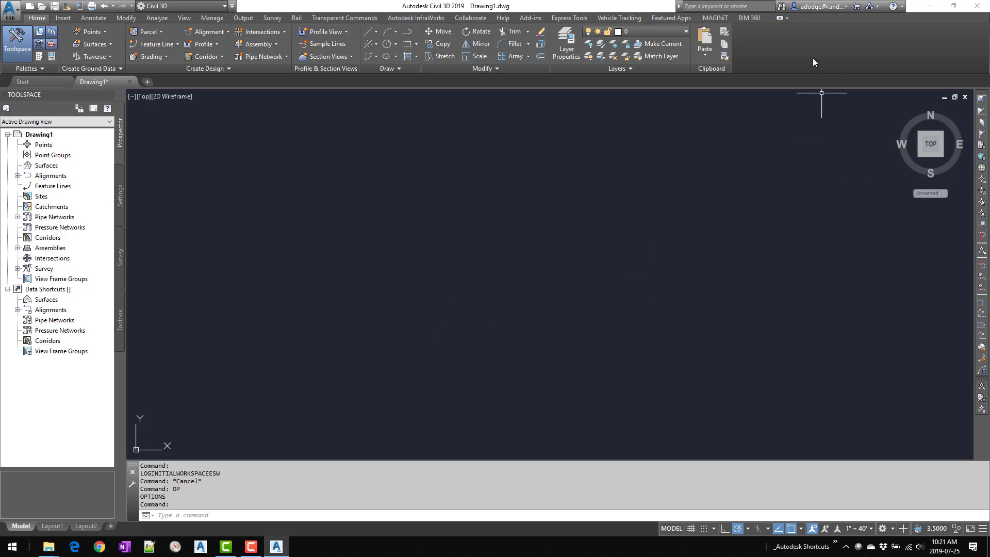
Open the Customize User Interface editor with the CUI command
click(571, 210)
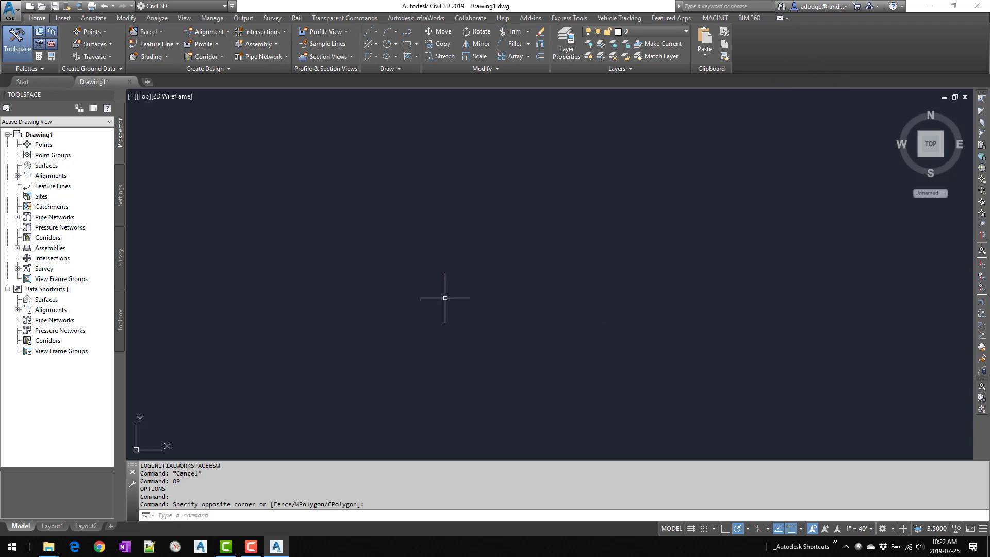
text(CUI)
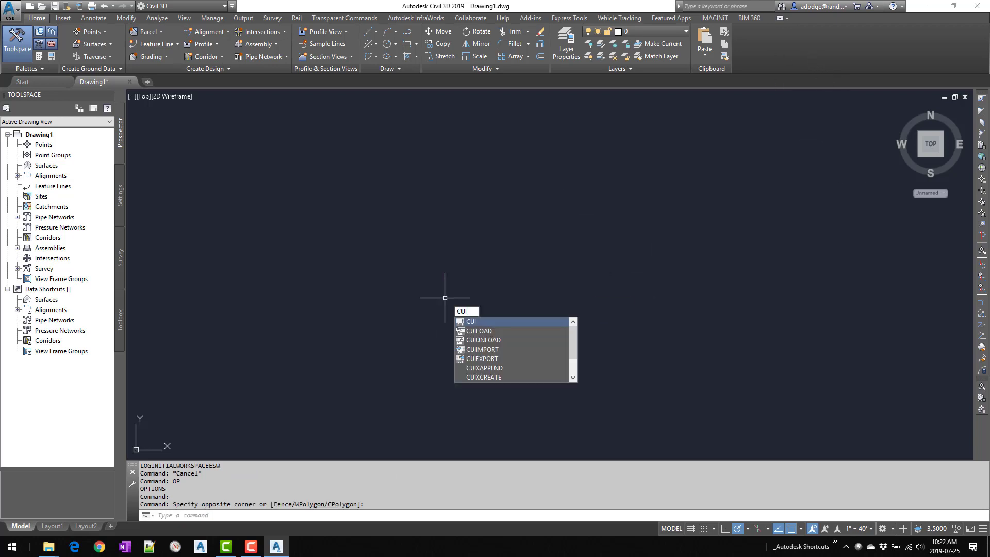
key(Return)
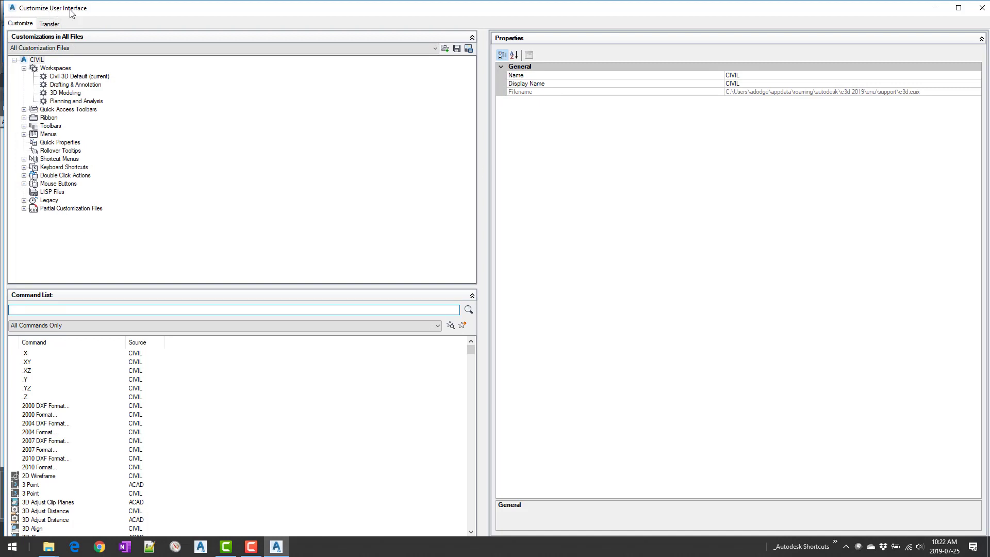
drag(528, 16, 522, 15)
click(522, 257)
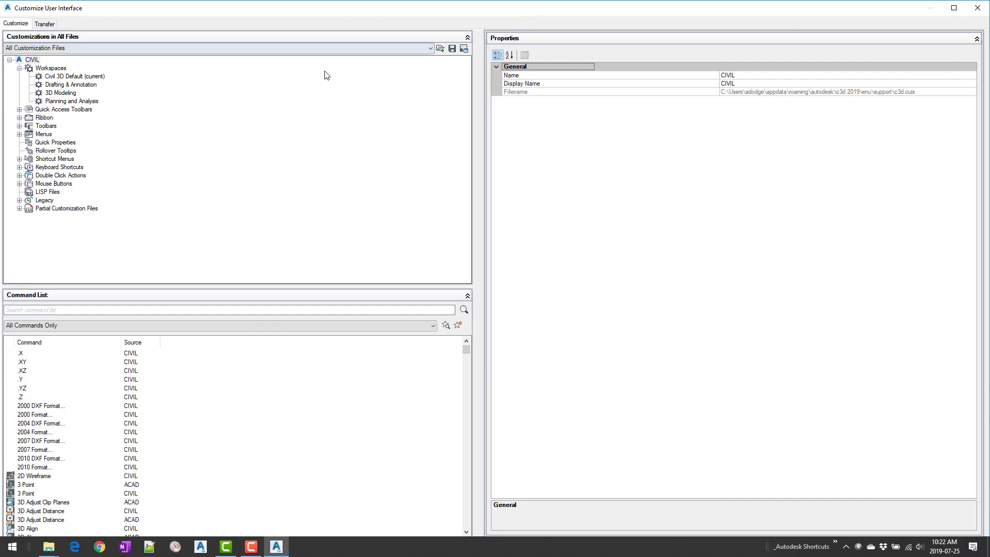
Review the available customization files, keep All Customization Files shown, and view the properties of the CIVIL main file
click(432, 48)
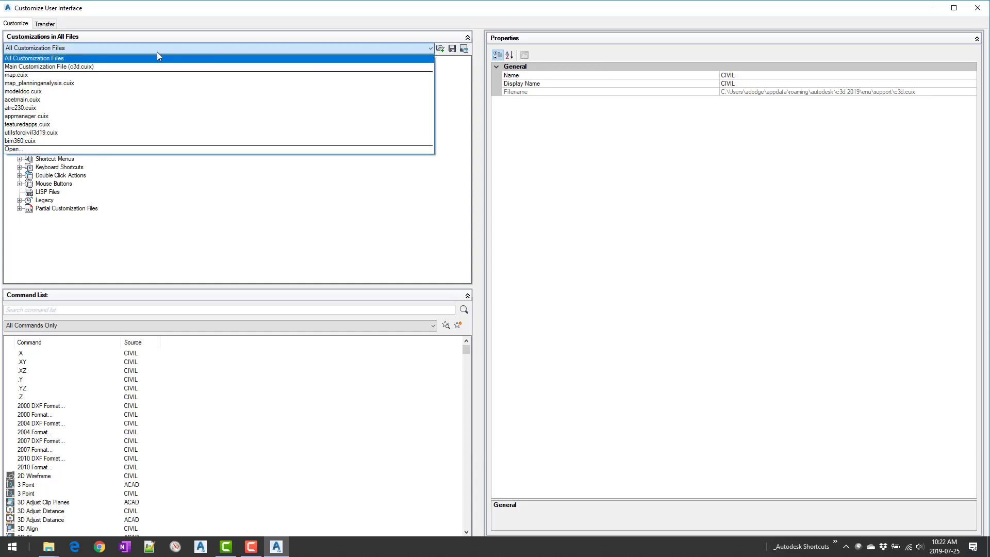
click(34, 58)
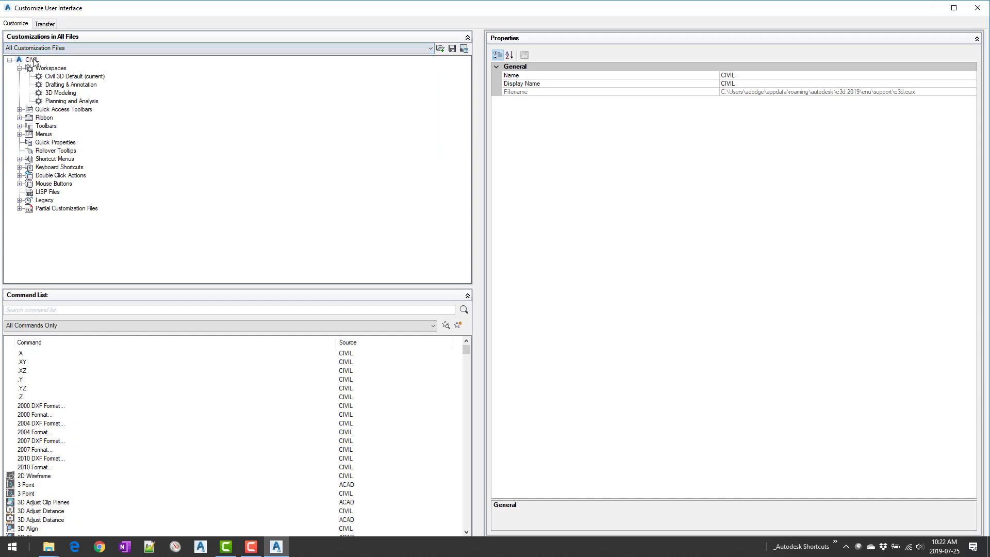
click(33, 60)
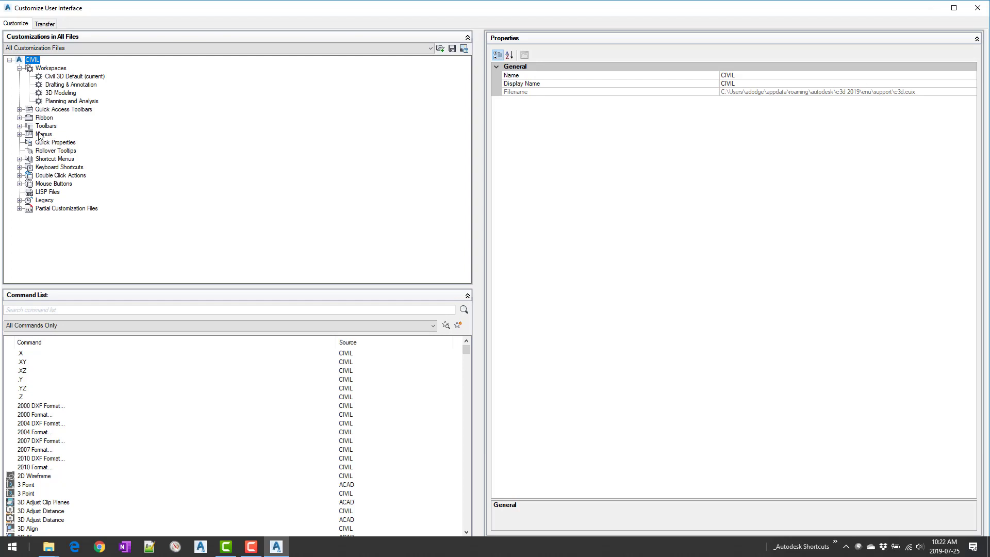
Unload the unresolved CONTENTEXPLORER.CUIX from the Partial Customization Files
click(41, 208)
click(19, 208)
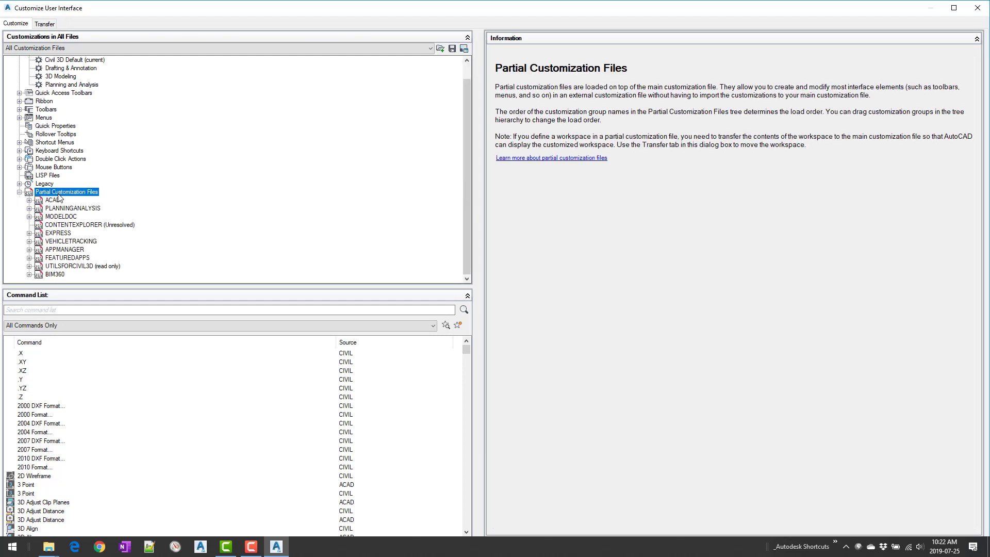
click(86, 226)
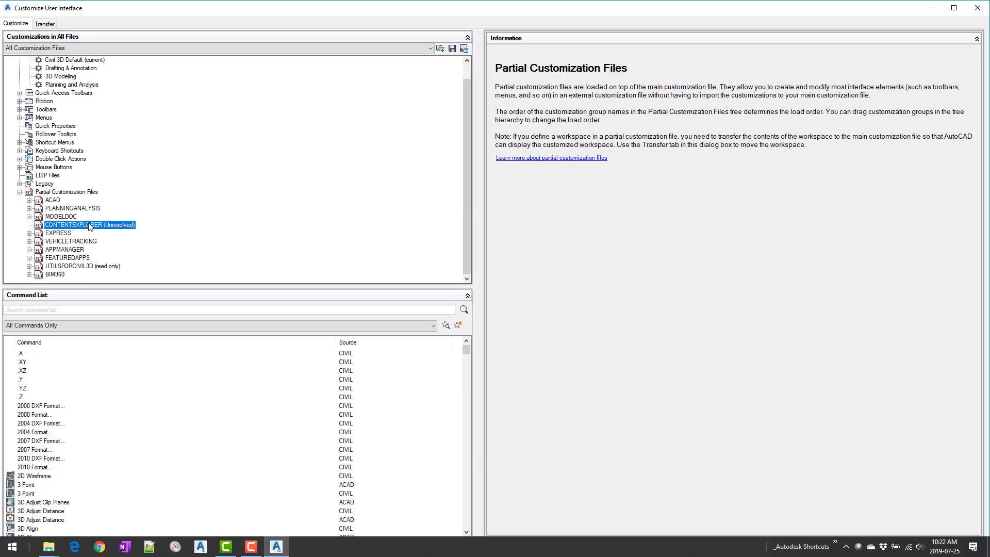
right_click(113, 225)
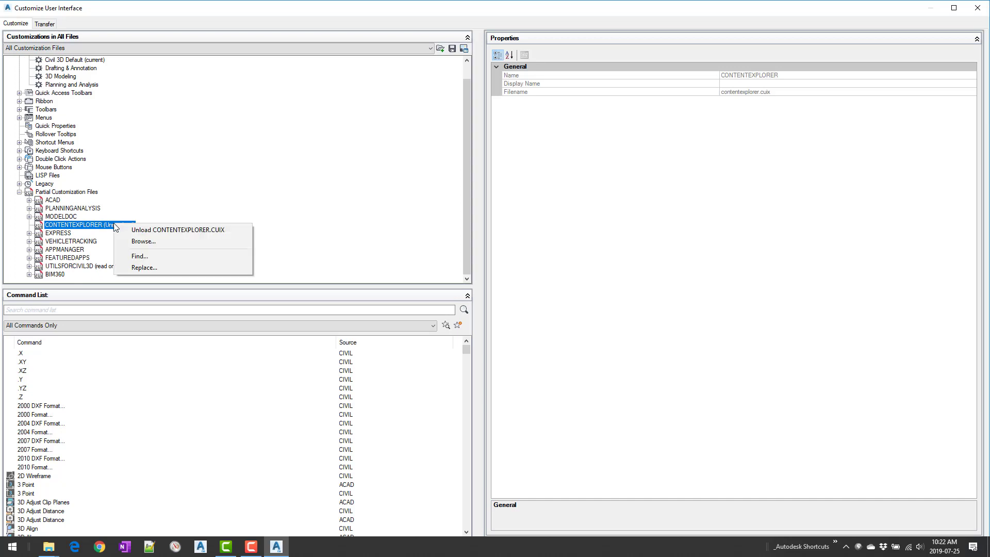
click(157, 230)
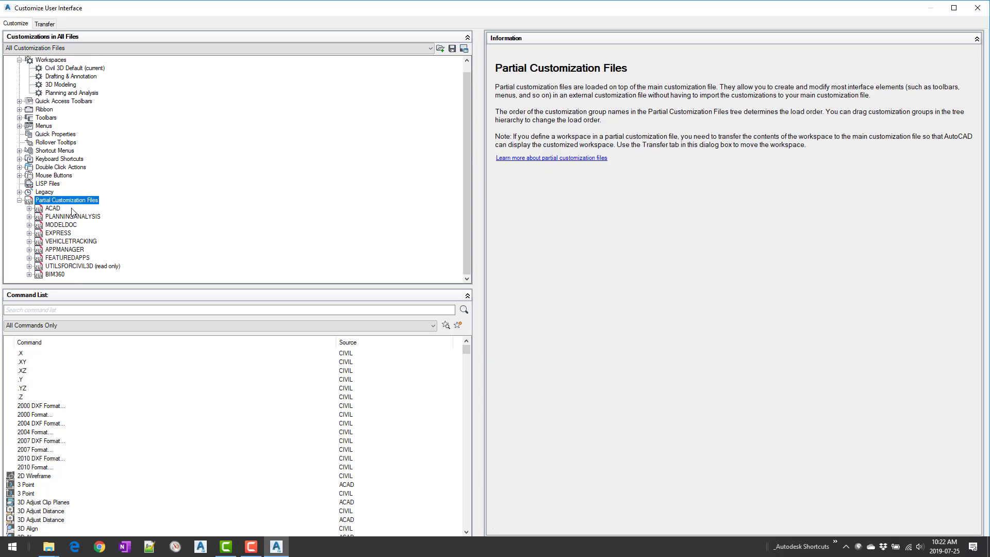
scroll(112, 191, up, 1)
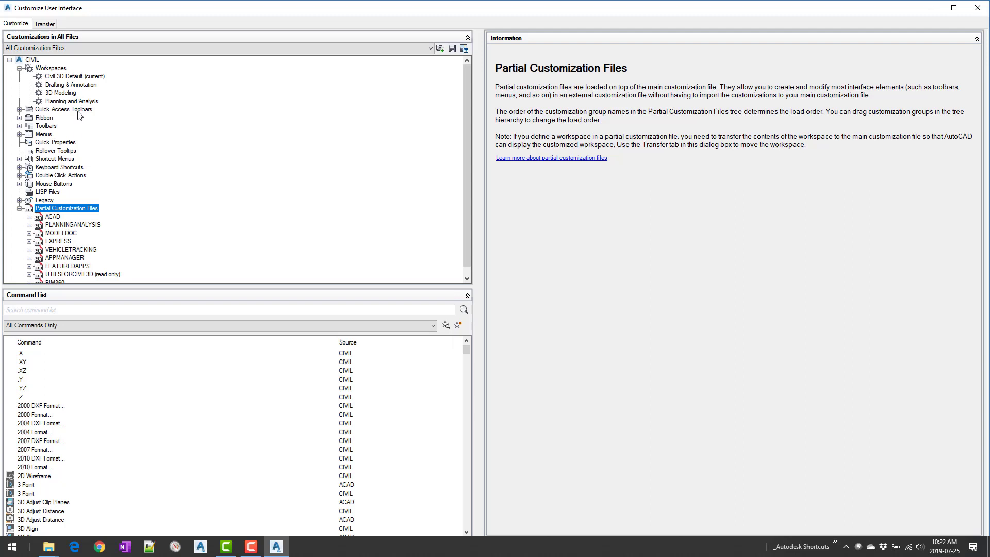
Examine the CIVIL main customization file's properties and the loading options for Partial Customization Files
click(37, 60)
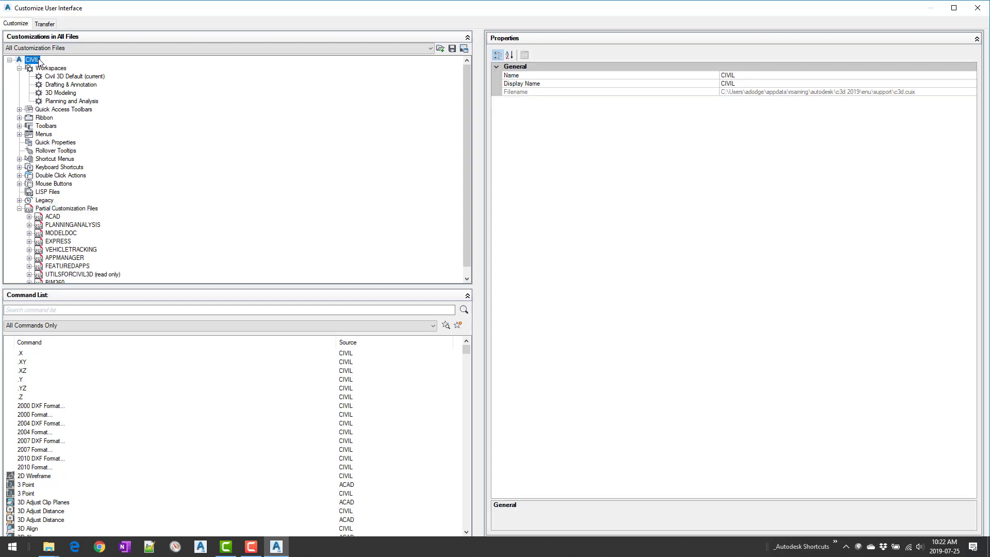
click(70, 210)
right_click(83, 214)
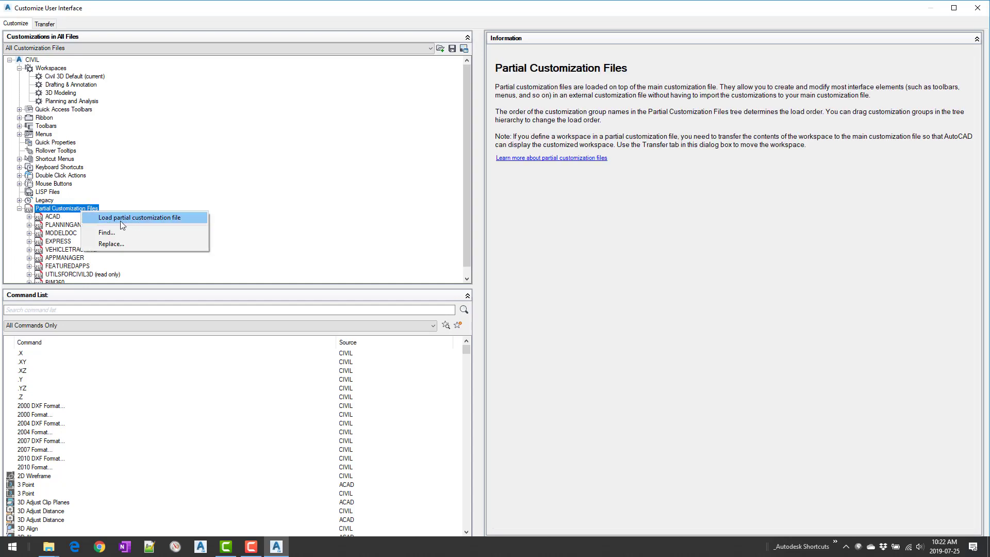
click(36, 62)
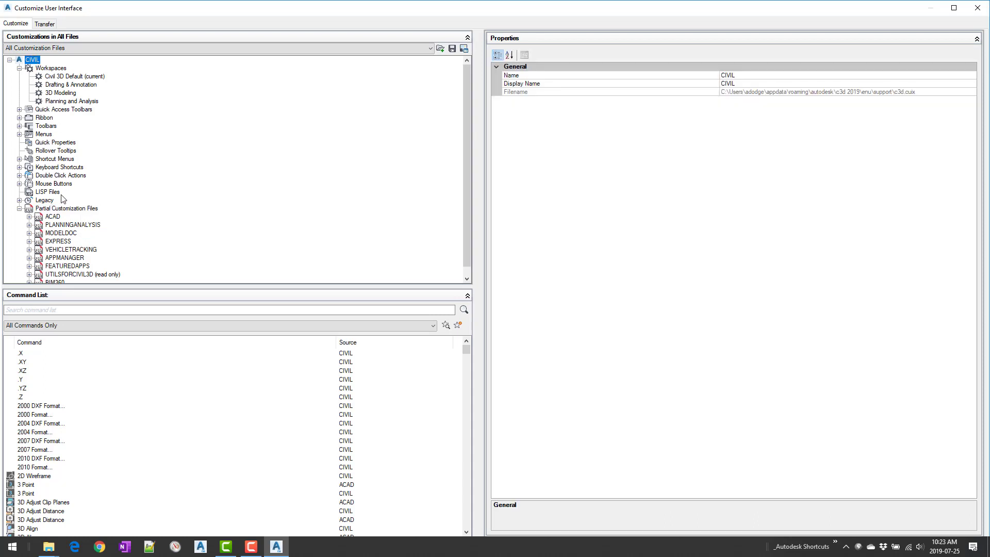
click(74, 210)
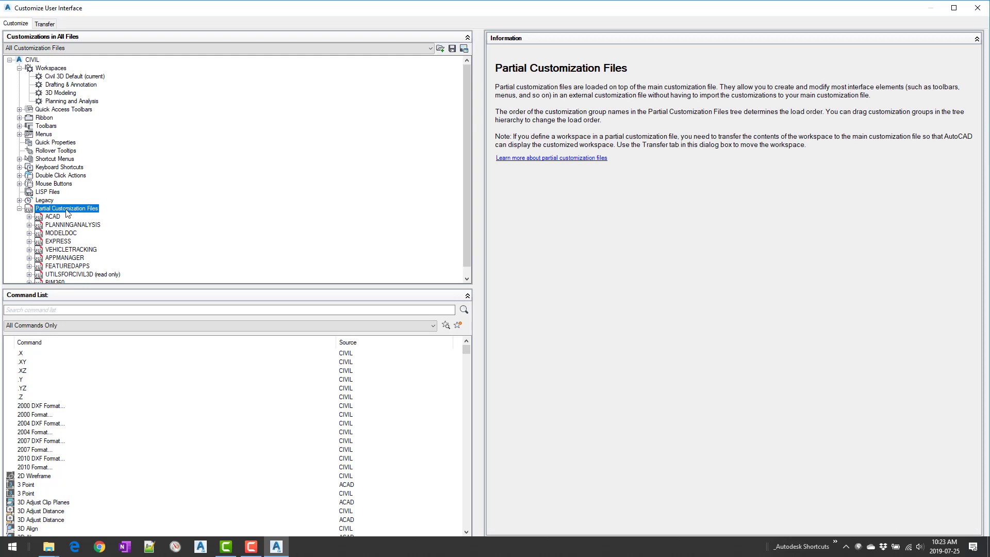
Examine the transfer options for the main and new customization files, and the contents of the main file's Transparent Commands toolbar
click(50, 26)
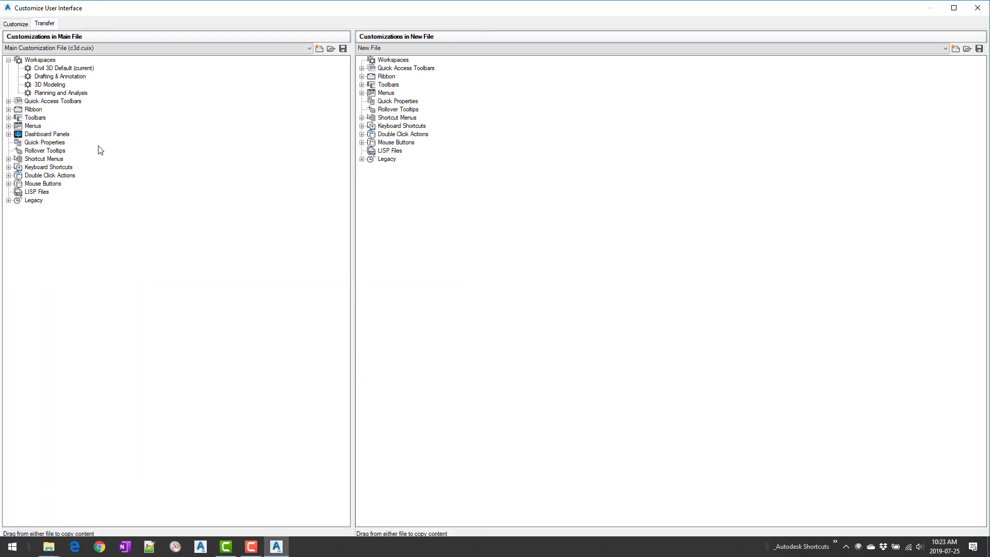
click(103, 49)
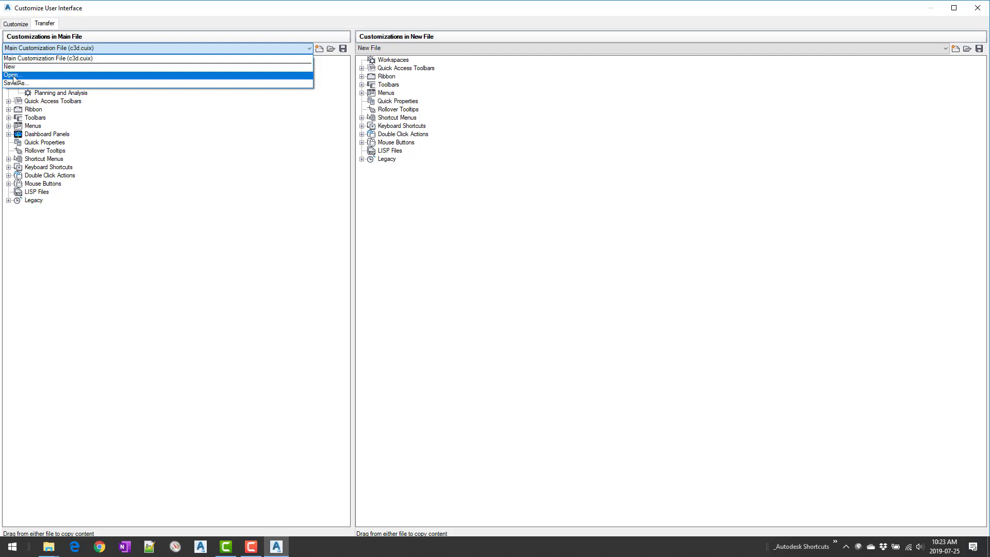
click(508, 285)
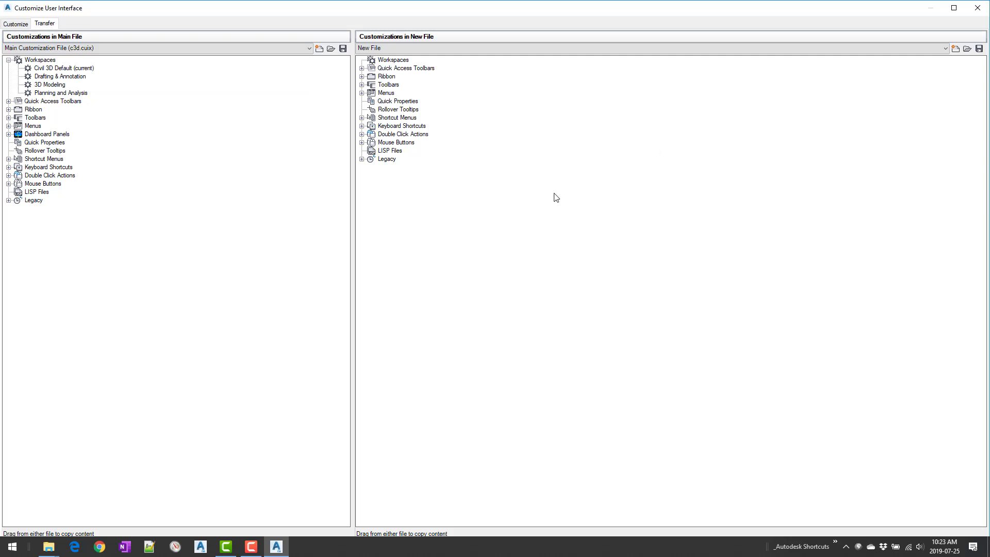
click(371, 49)
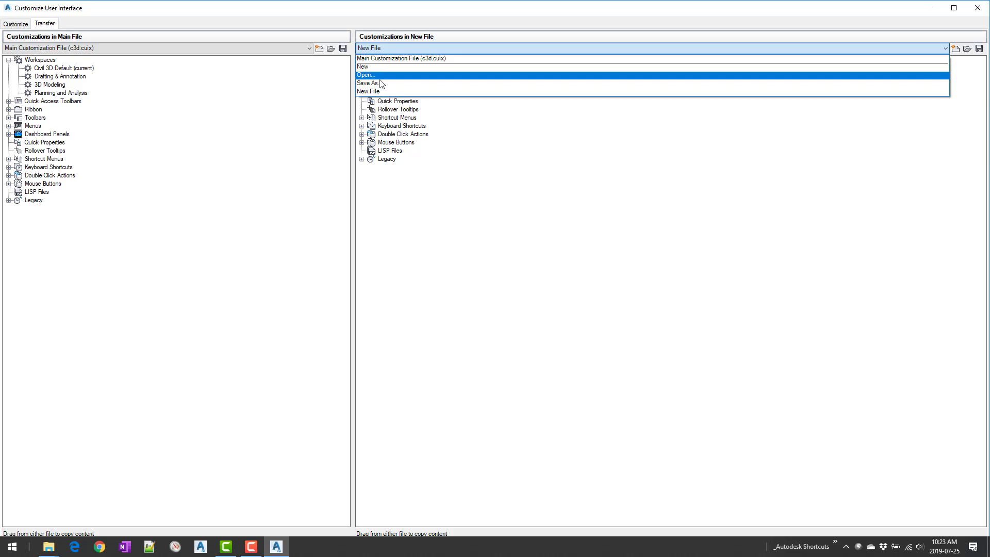
click(478, 272)
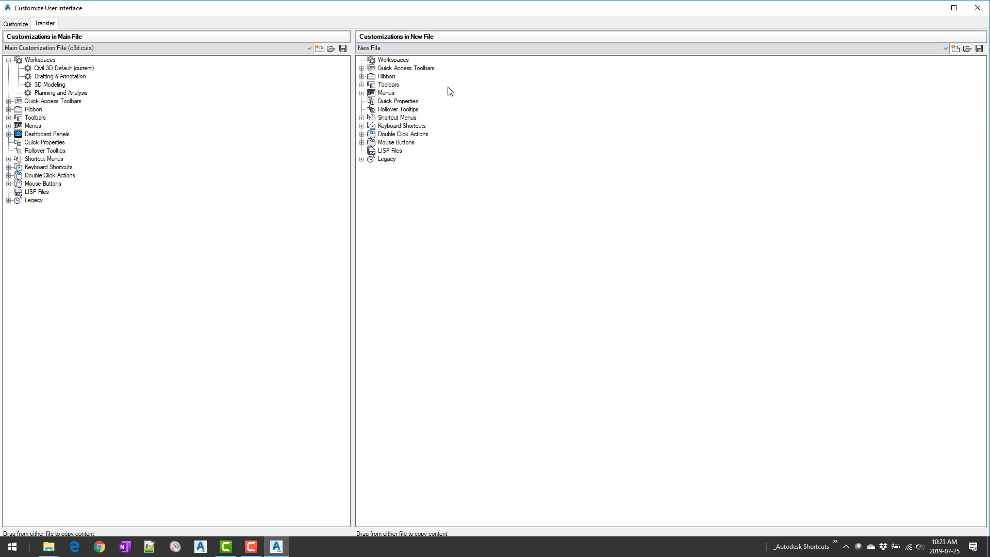
click(8, 118)
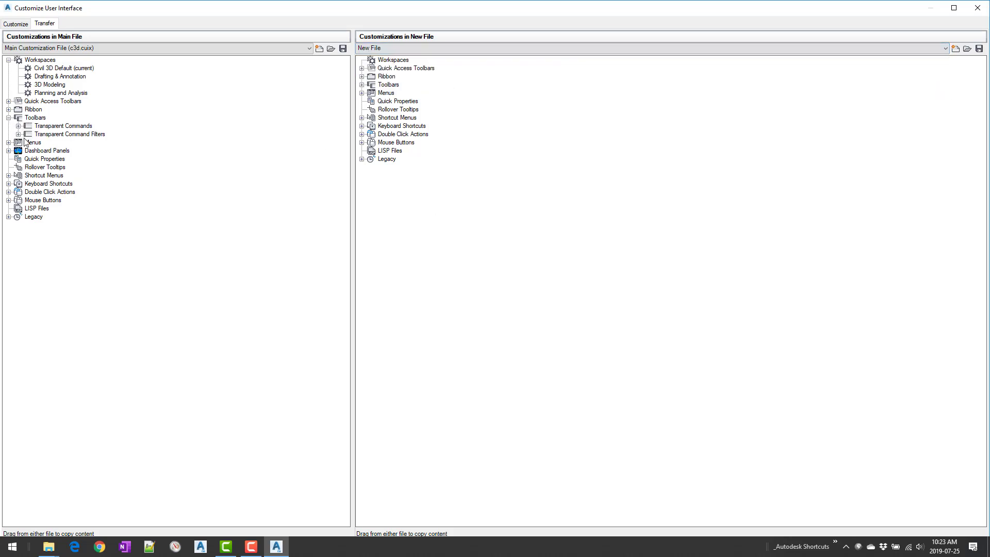
click(18, 126)
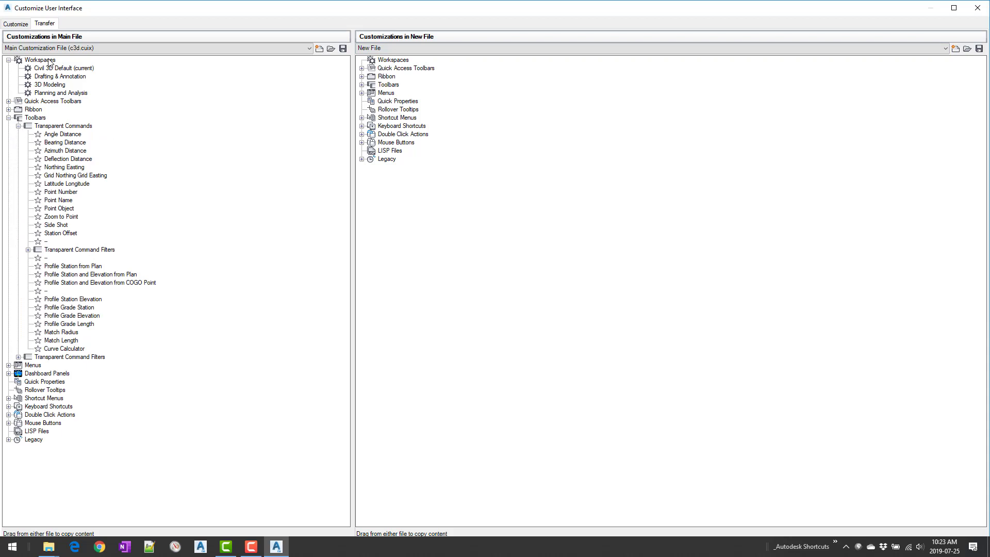
click(55, 152)
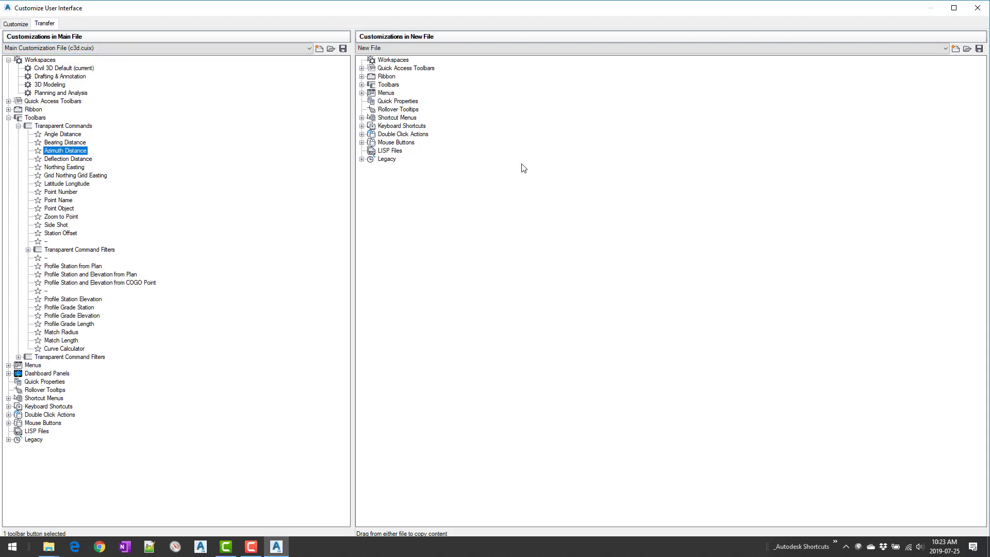
click(18, 126)
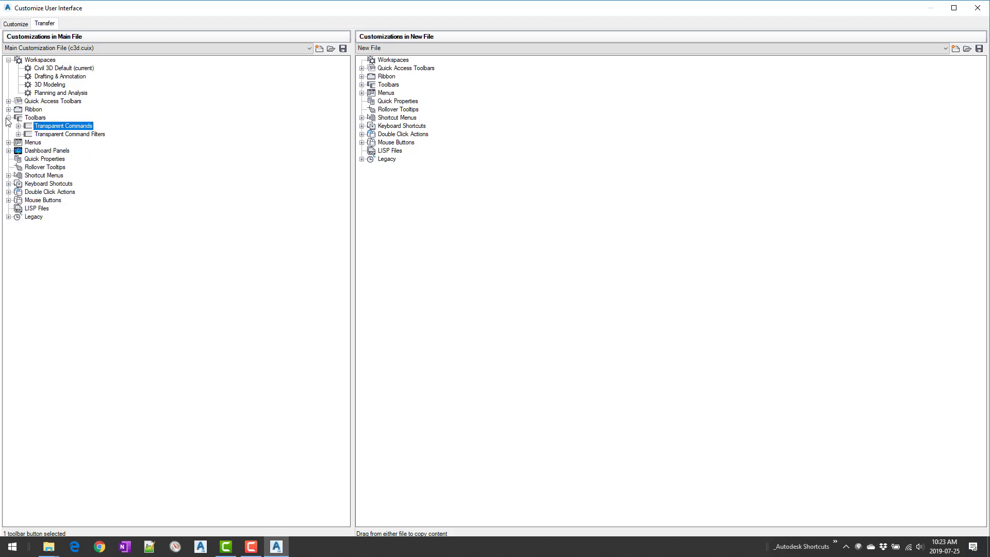
click(8, 117)
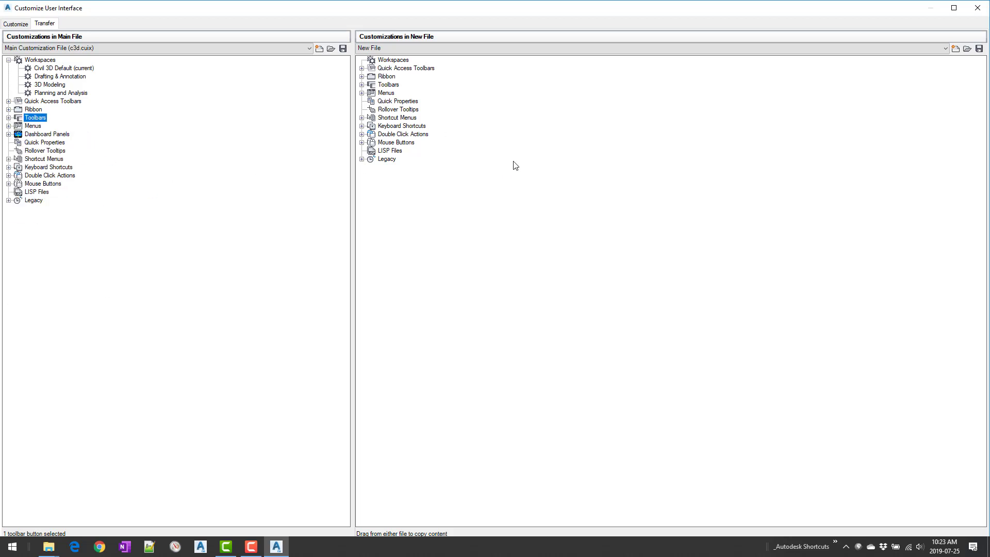
Save the new customization file as CUI_Training in the CUIx folder inside _Personal Support on the Desktop
click(979, 49)
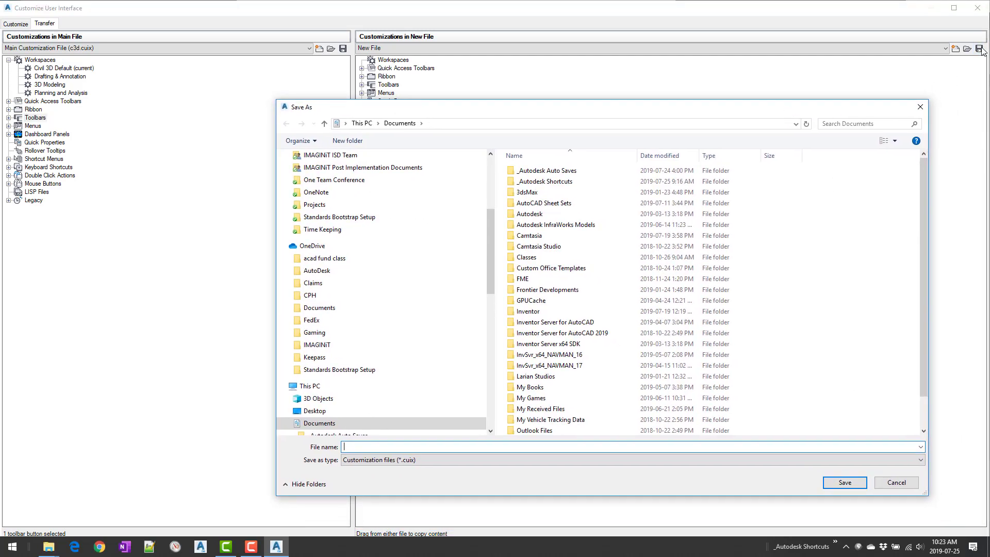
scroll(381, 207, up, 5)
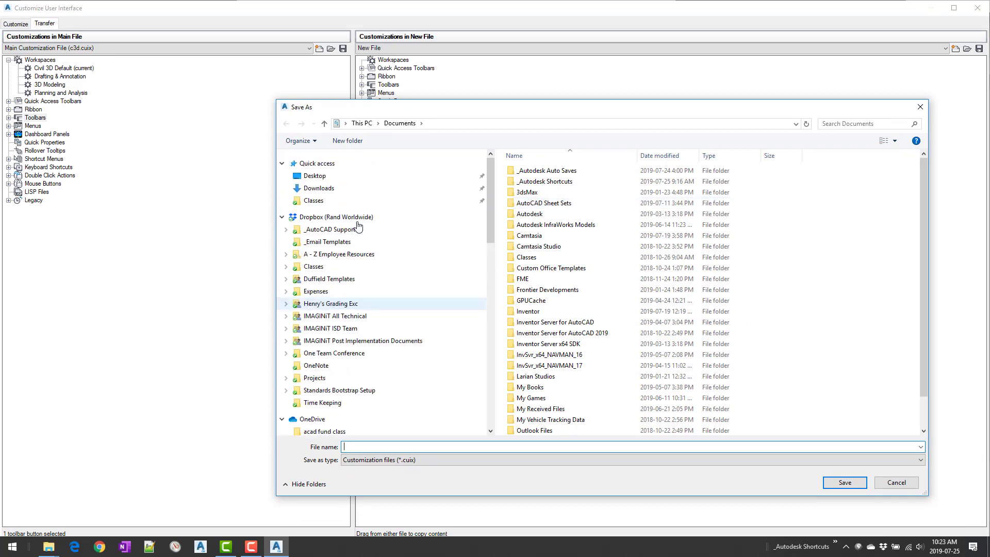
click(324, 176)
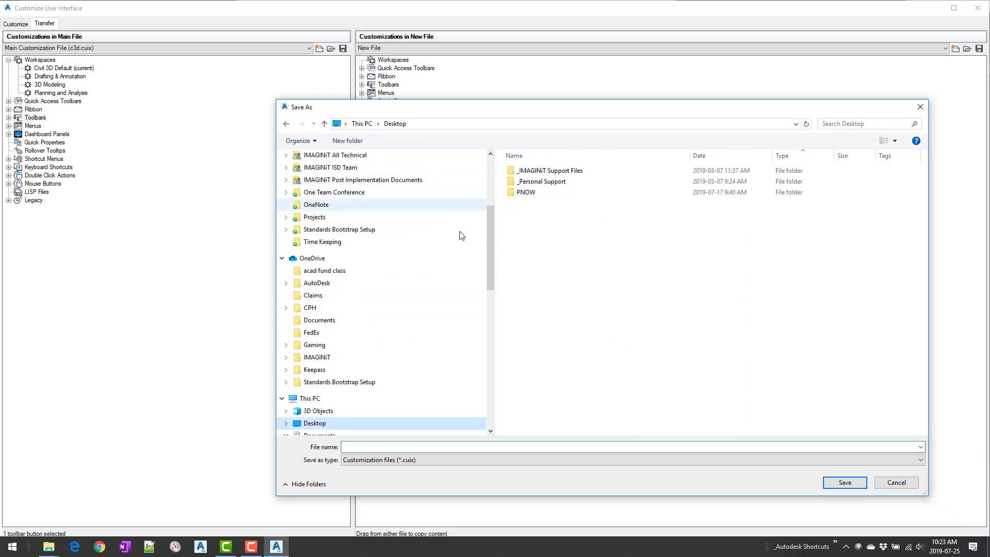
double_click(552, 183)
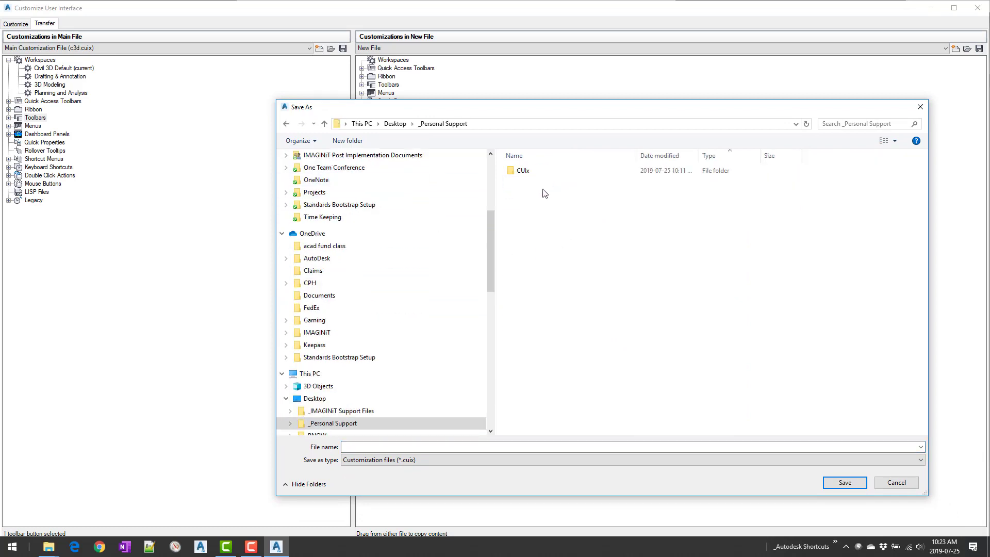
double_click(523, 170)
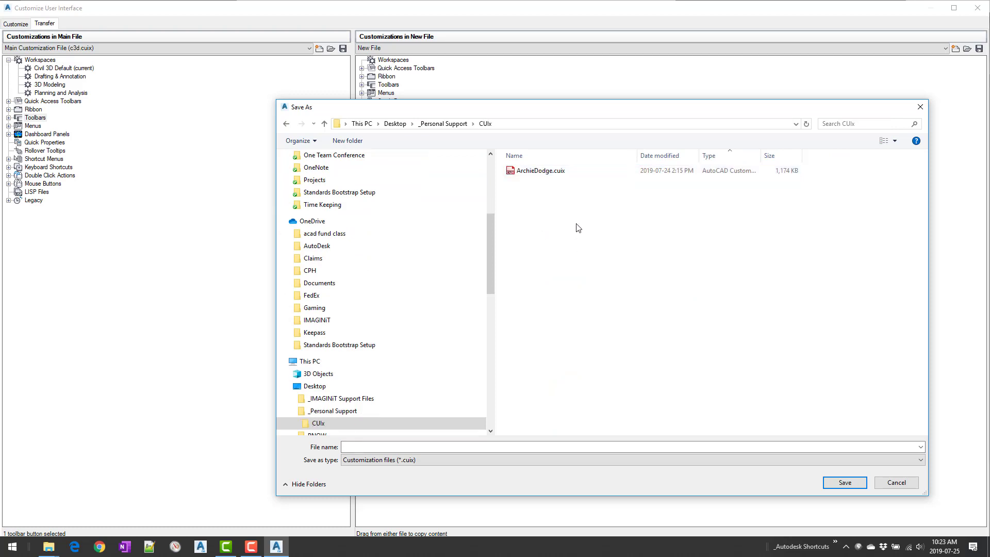
click(409, 446)
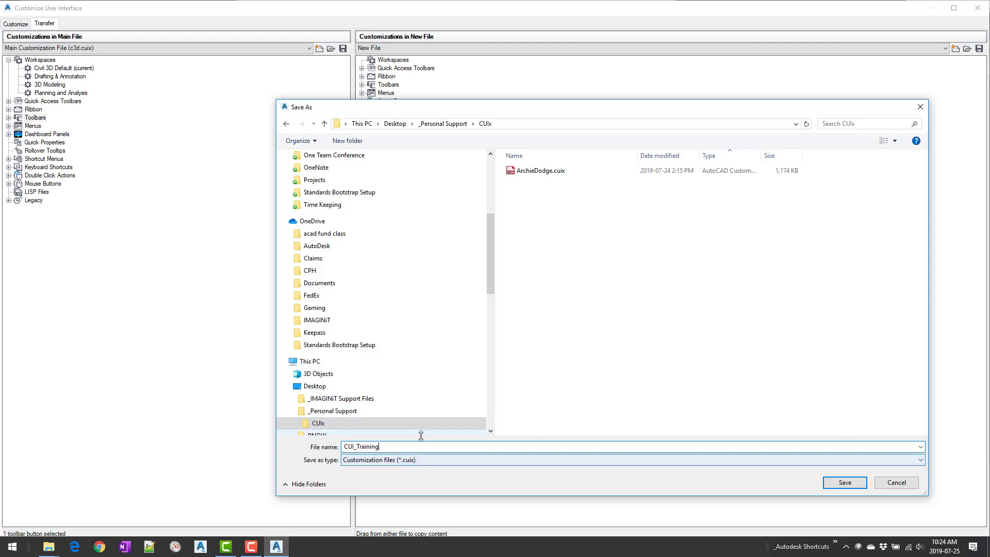
click(857, 490)
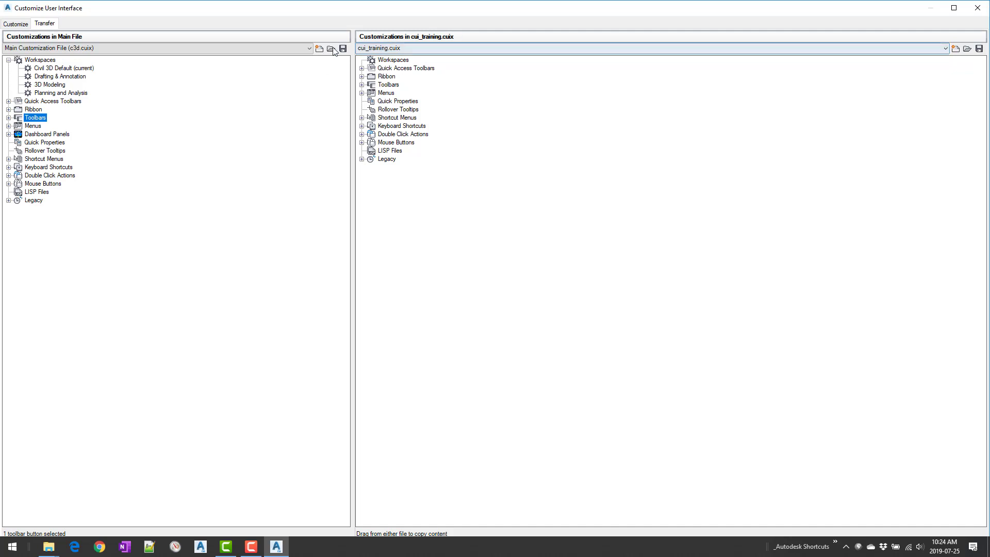
Load CUI_Training.cuix from the CUIx folder under Partial Customization Files, with All Customization Files shown in the customization tree
click(15, 25)
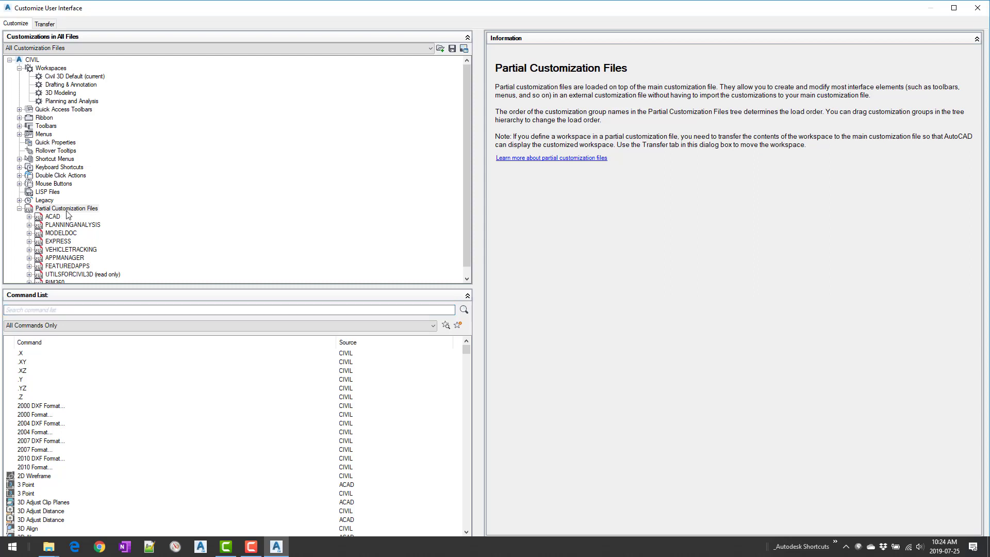
click(28, 50)
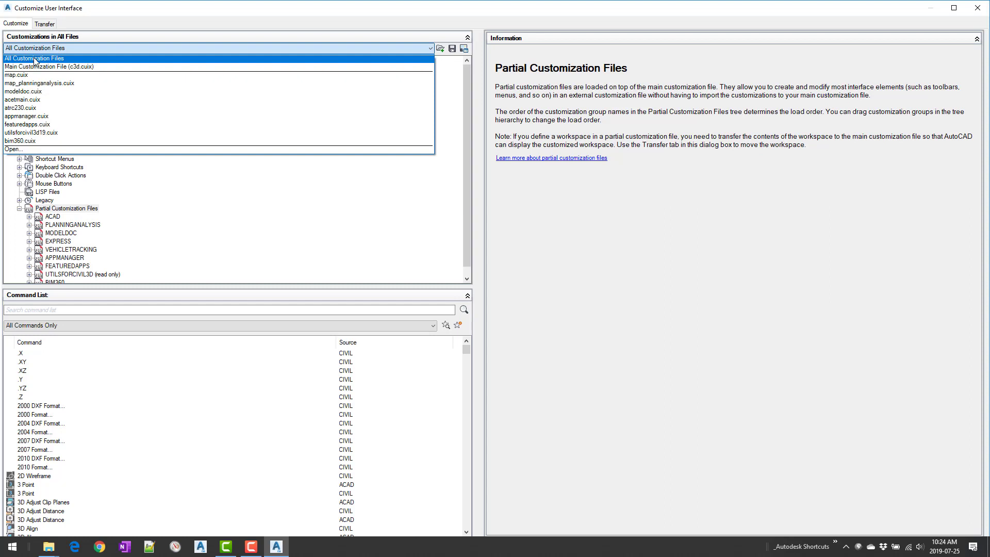
click(35, 59)
click(65, 209)
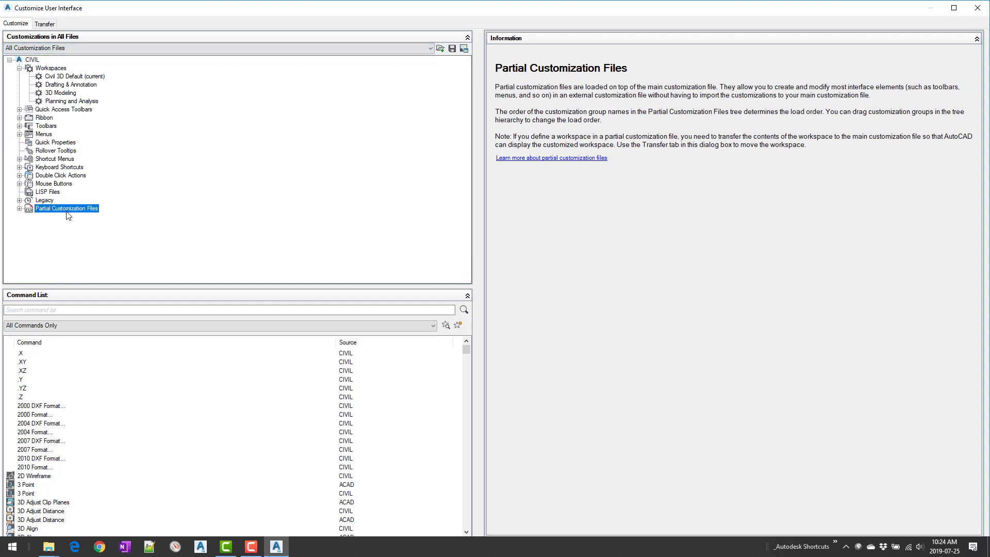
click(19, 208)
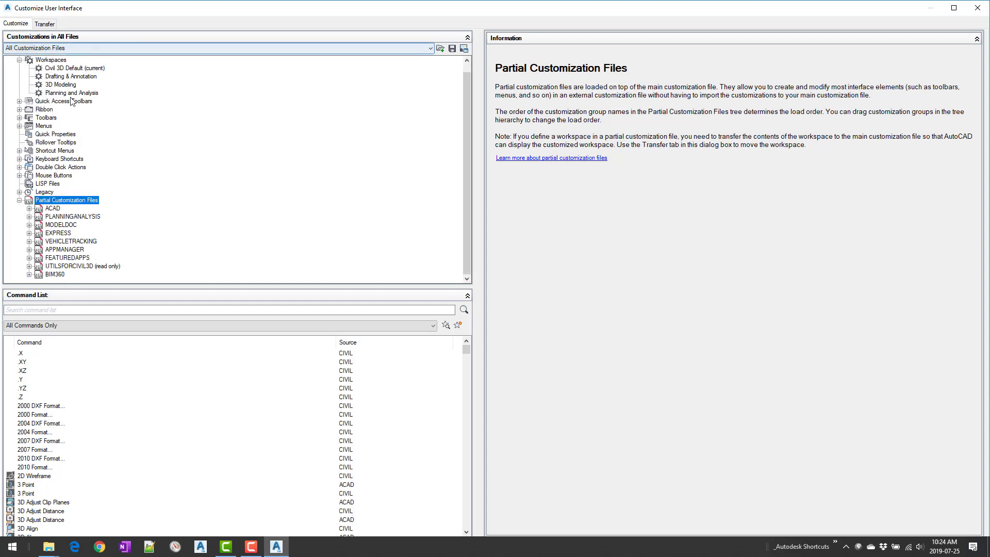
right_click(65, 202)
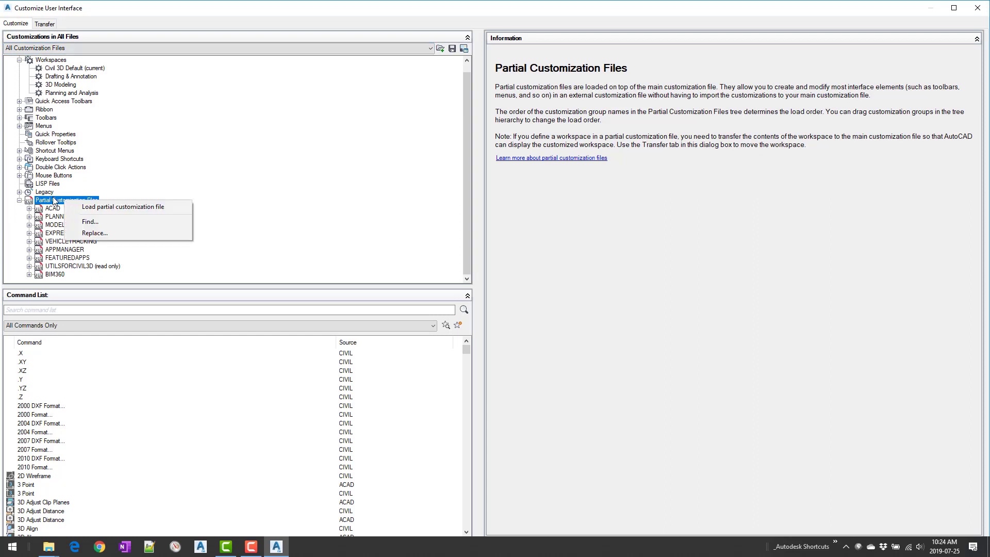
key(Escape)
click(92, 201)
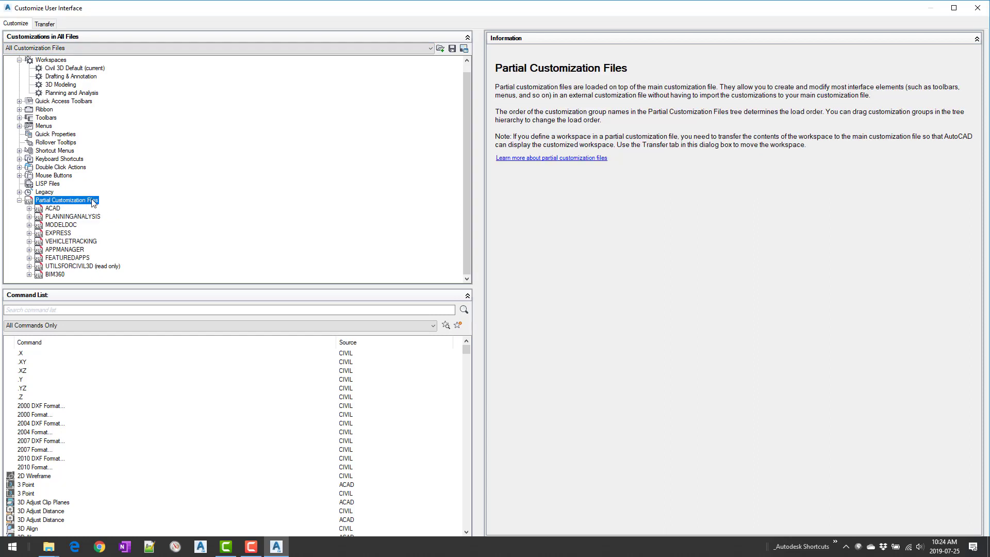
right_click(94, 201)
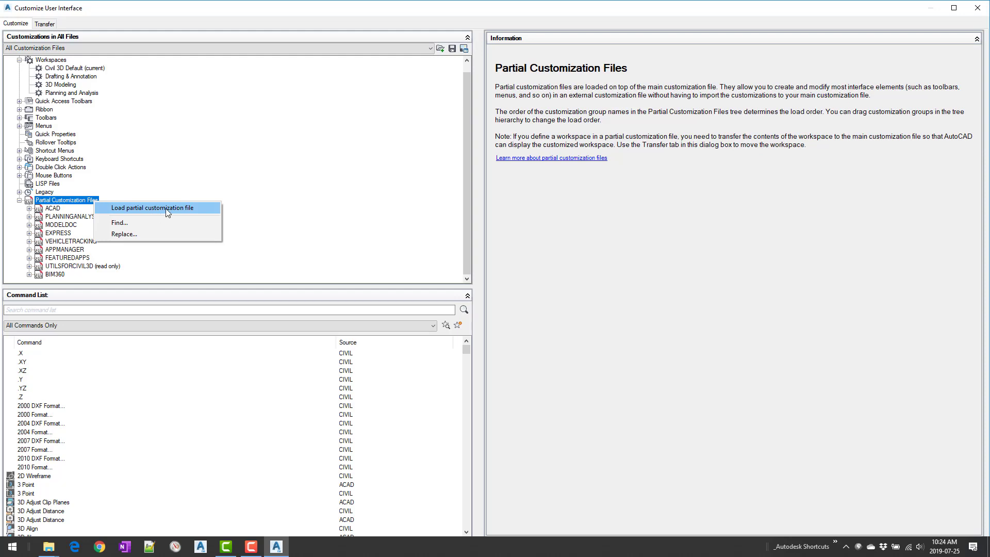
click(173, 208)
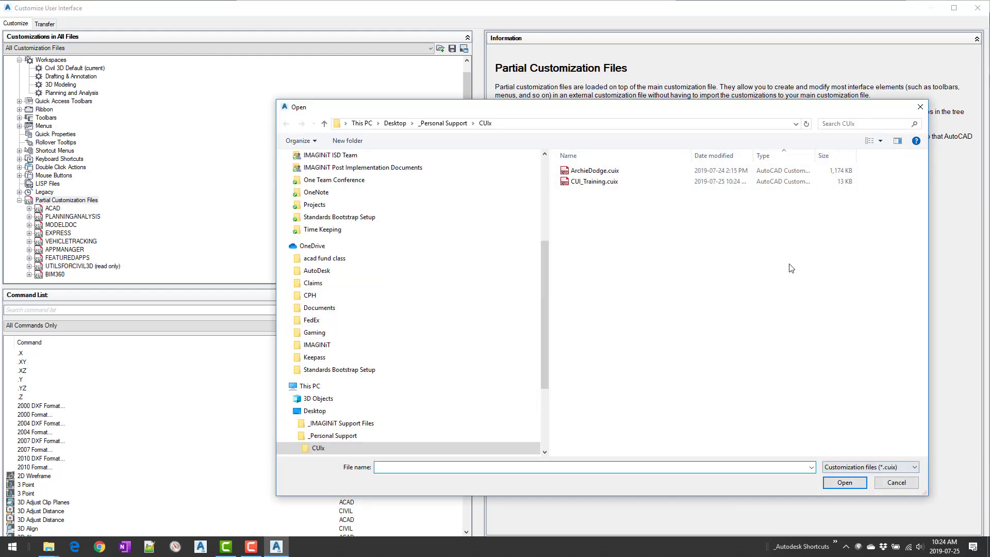
click(617, 185)
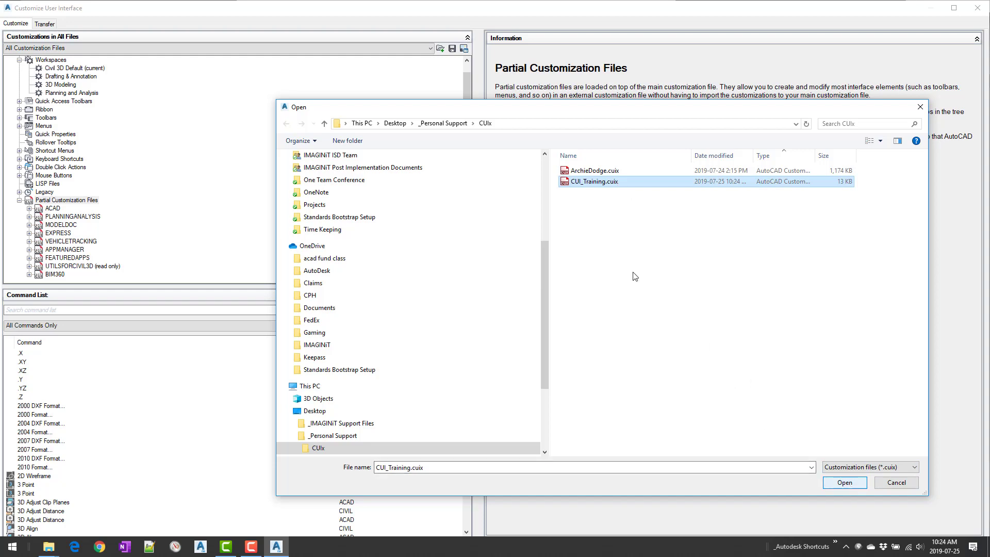
click(845, 482)
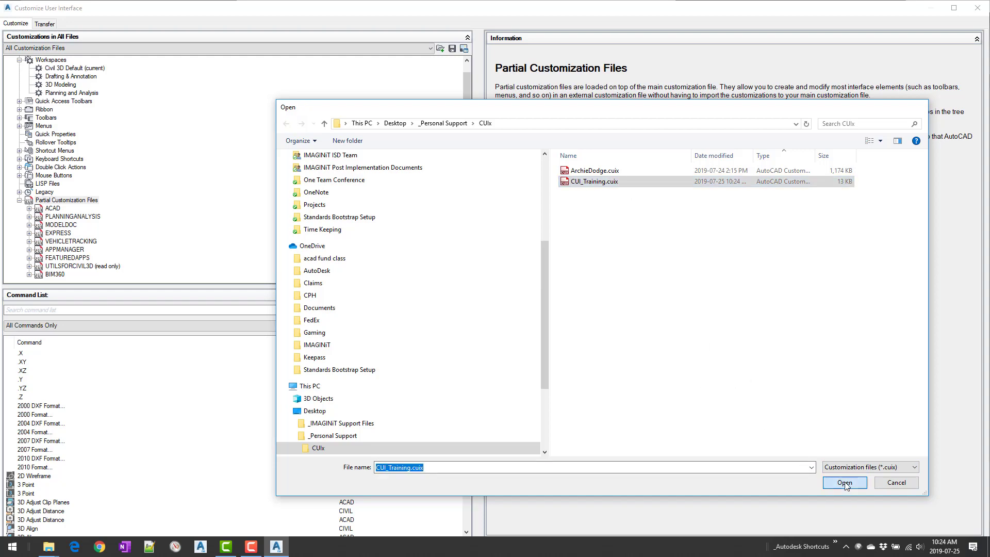
Show only the cui_training.cuix customizations and view its element categories
click(44, 48)
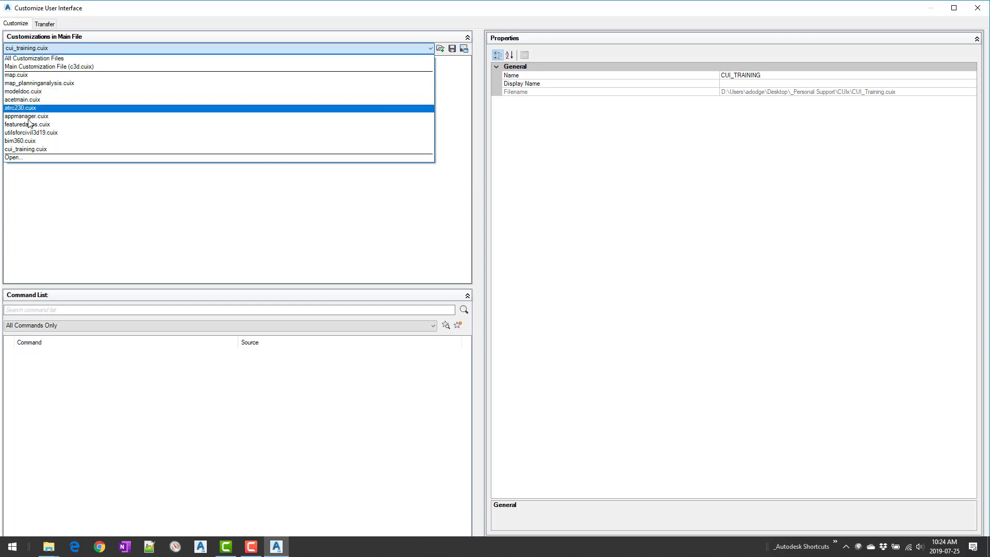
click(33, 150)
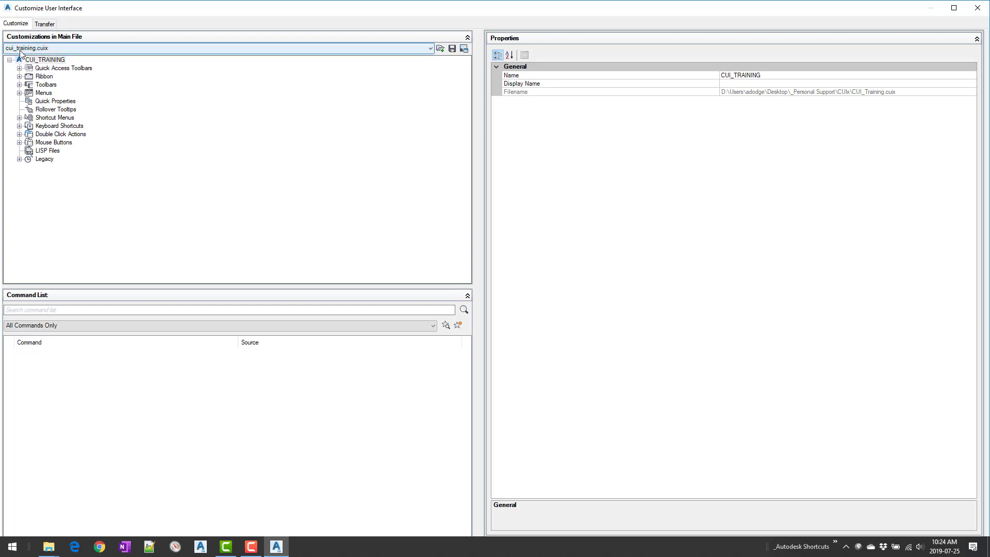
click(73, 402)
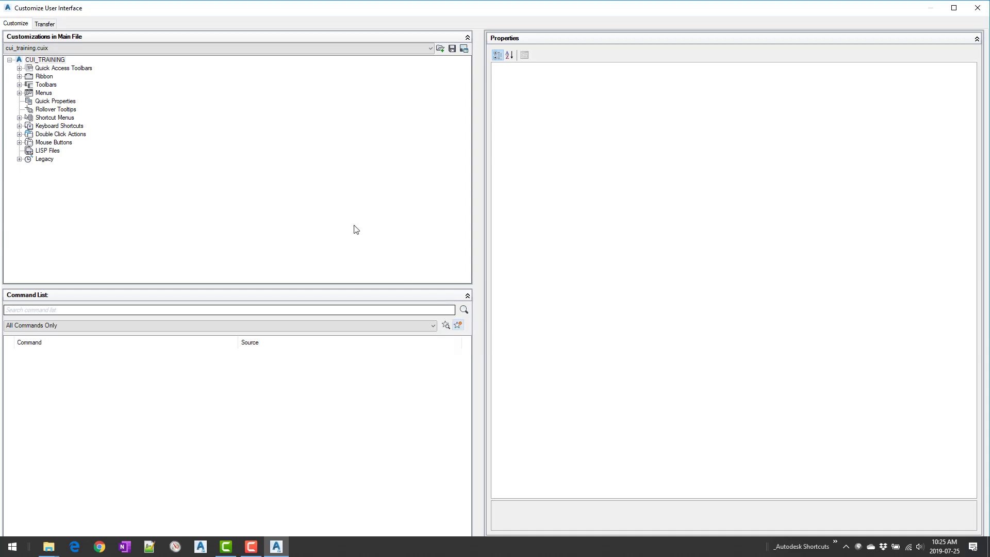
Show All Customization Files, then review the 2004 Format command's properties and the available command list filters, keeping All Commands Only
click(129, 50)
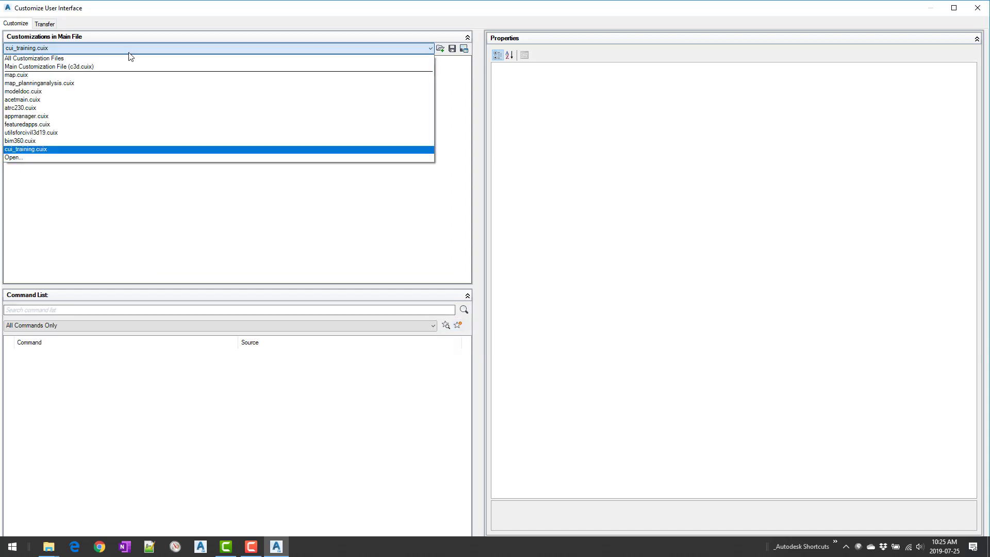
click(37, 61)
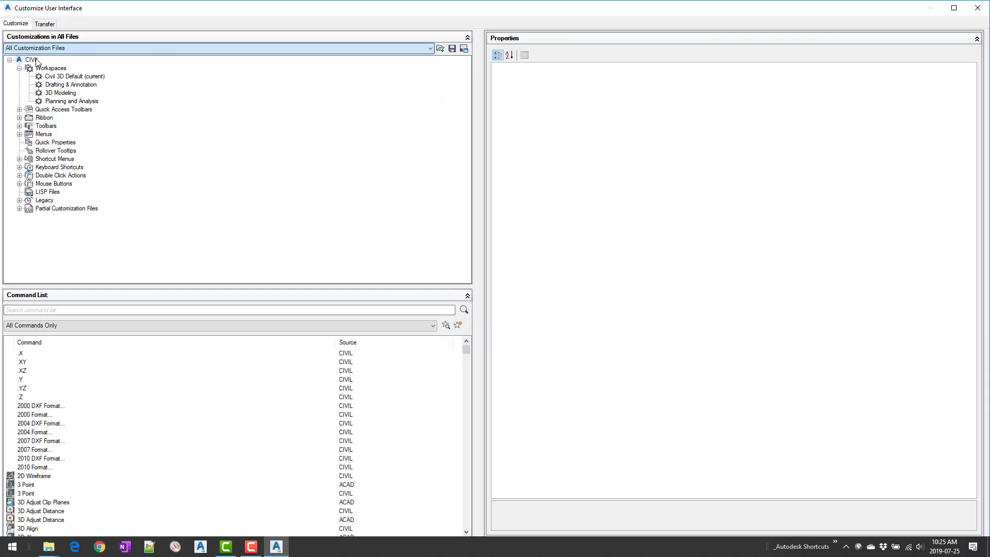
click(42, 435)
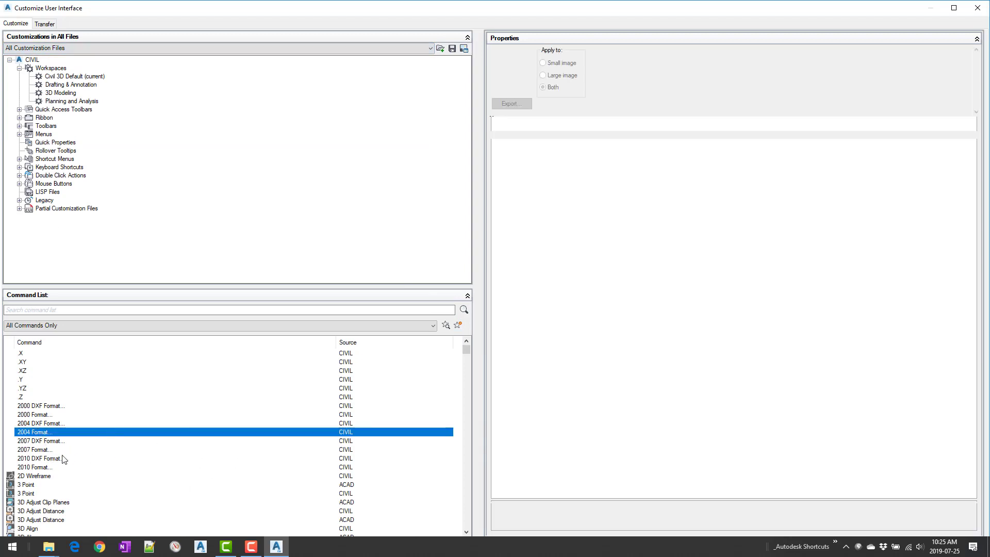
click(44, 325)
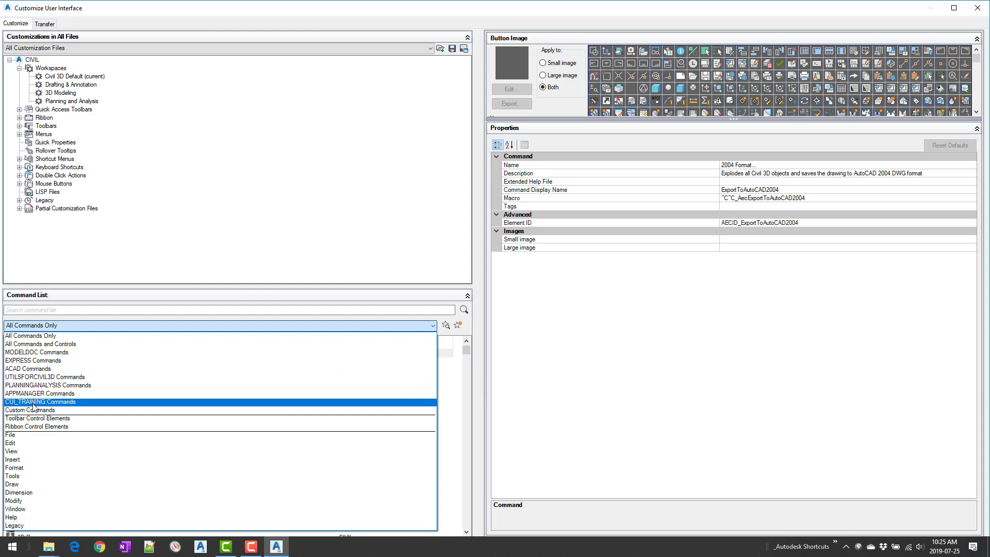
click(374, 326)
scroll(209, 371, down, 3)
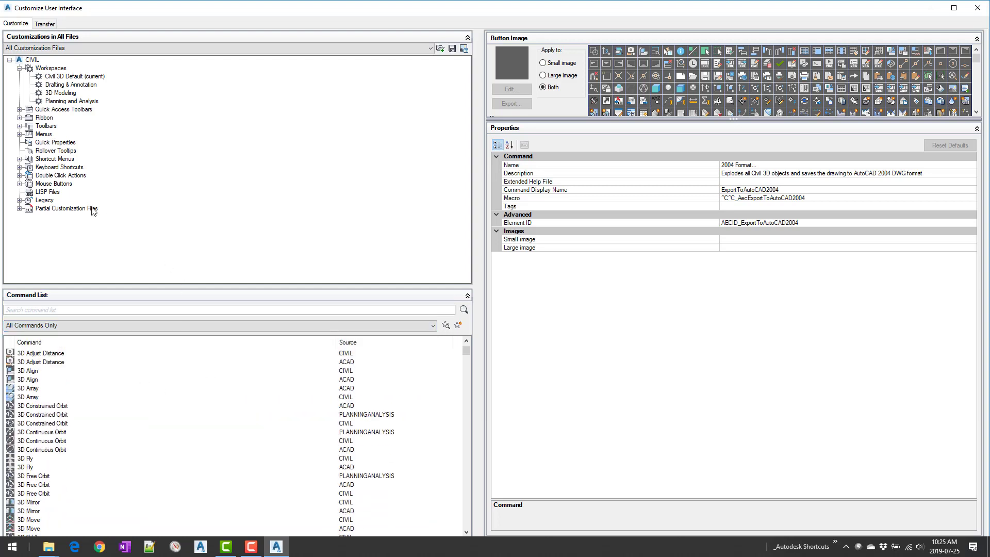
Create a ribbon panel named Training in the CUI_TRAINING partial customization file
click(20, 209)
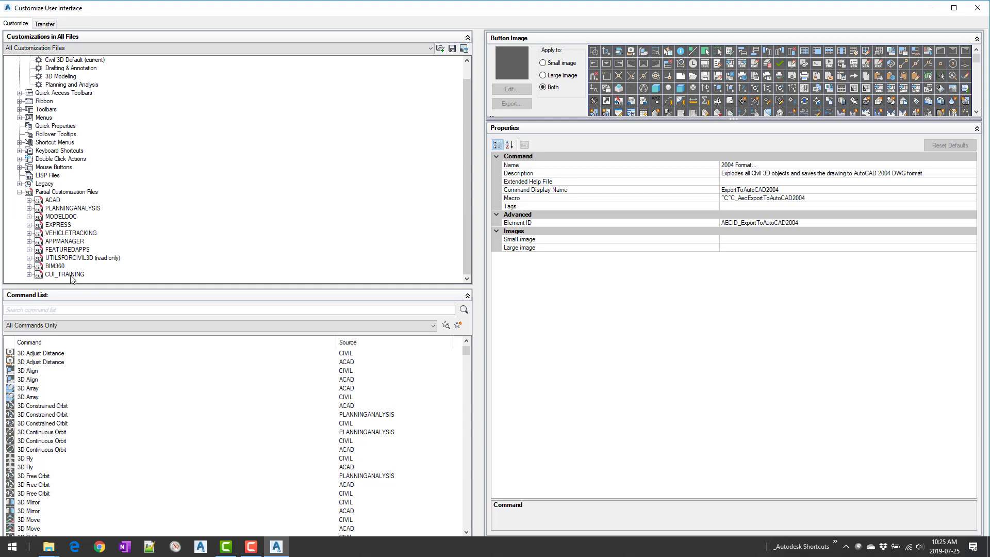
click(29, 274)
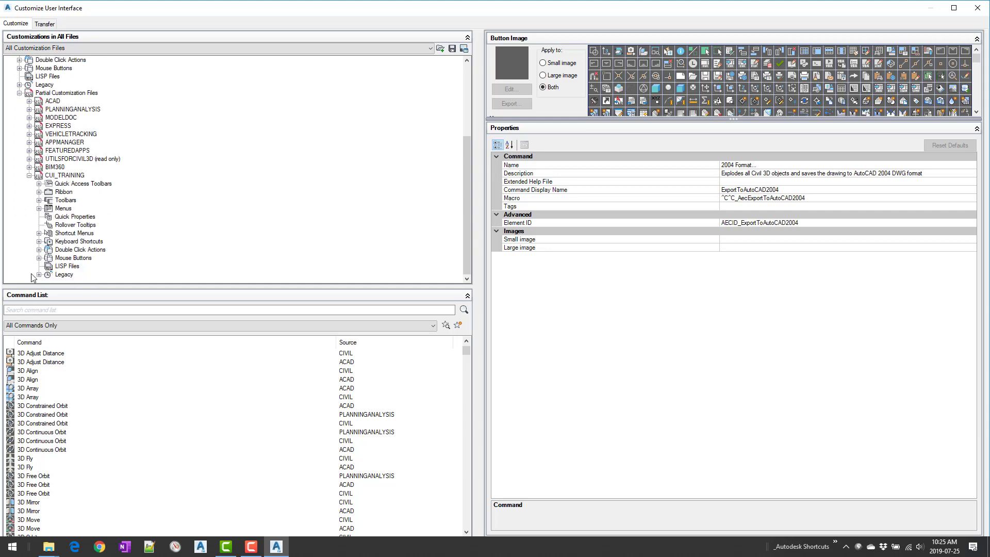
click(39, 192)
right_click(79, 210)
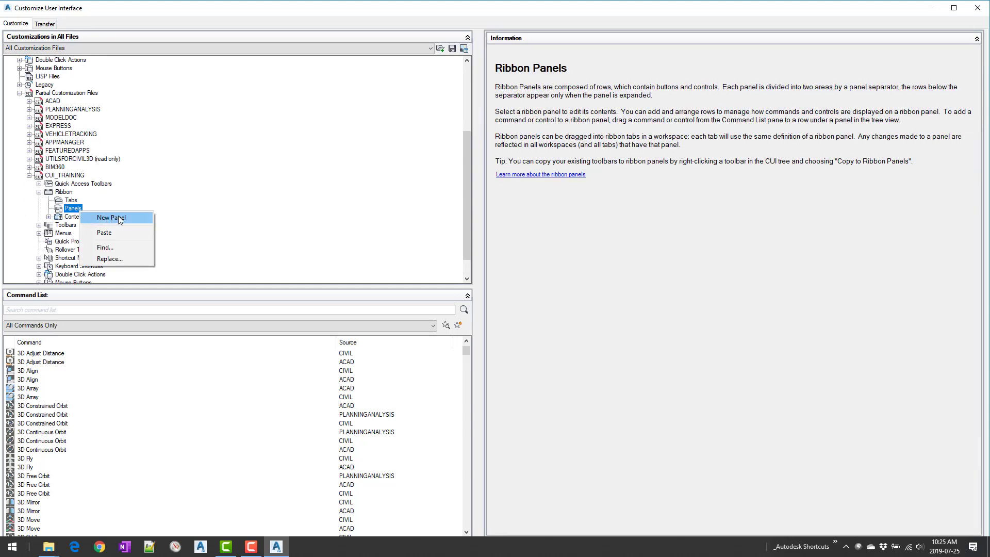
click(118, 217)
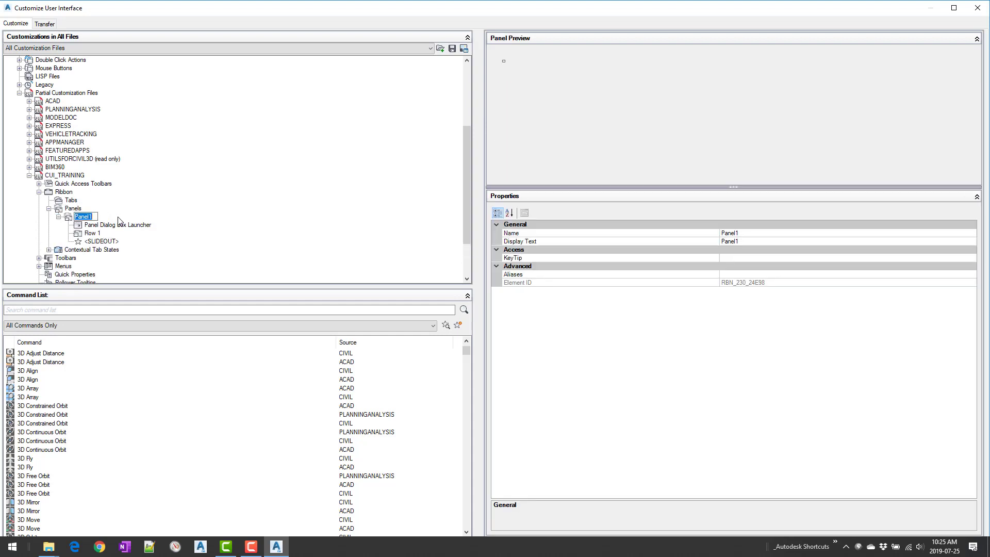
text(Training)
key(Return)
Find the Polyline command from the ACAD source and add it to Row 1 of the Training panel
click(93, 234)
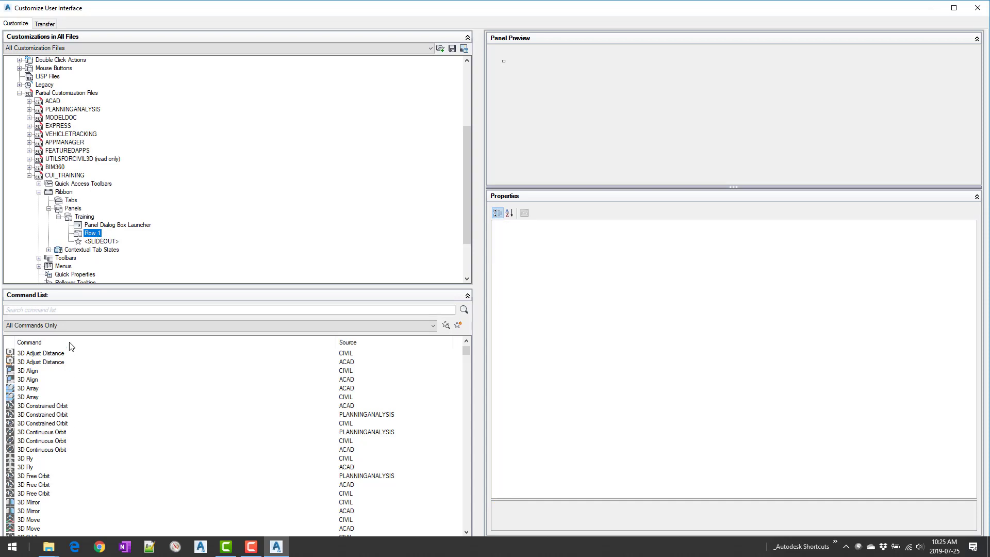
click(61, 312)
text(pline)
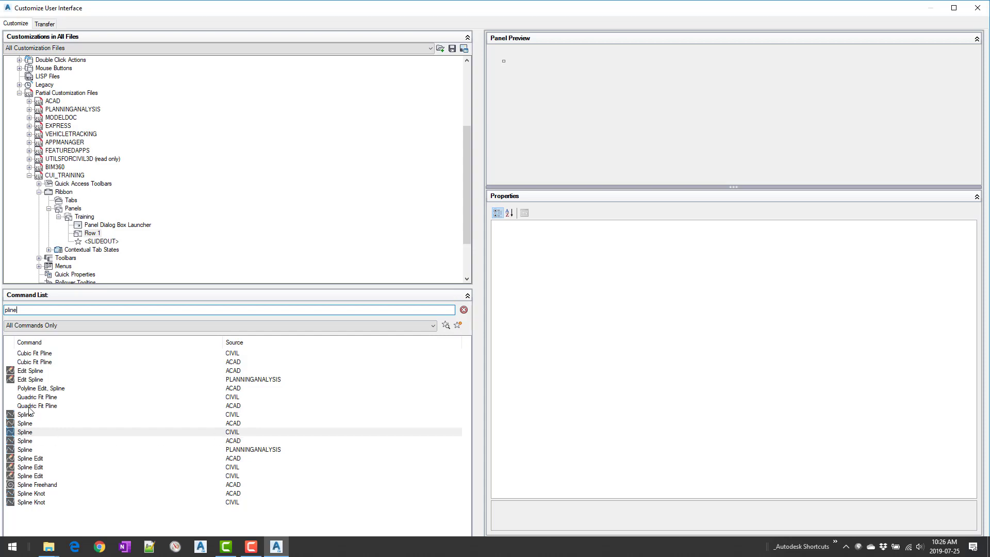
drag(18, 311, 2, 312)
text(polyline)
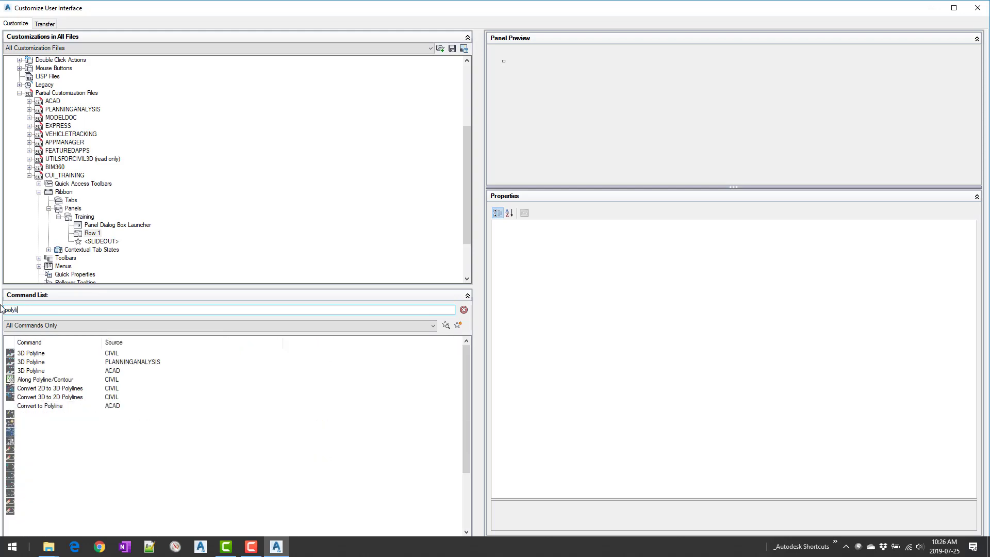
click(37, 476)
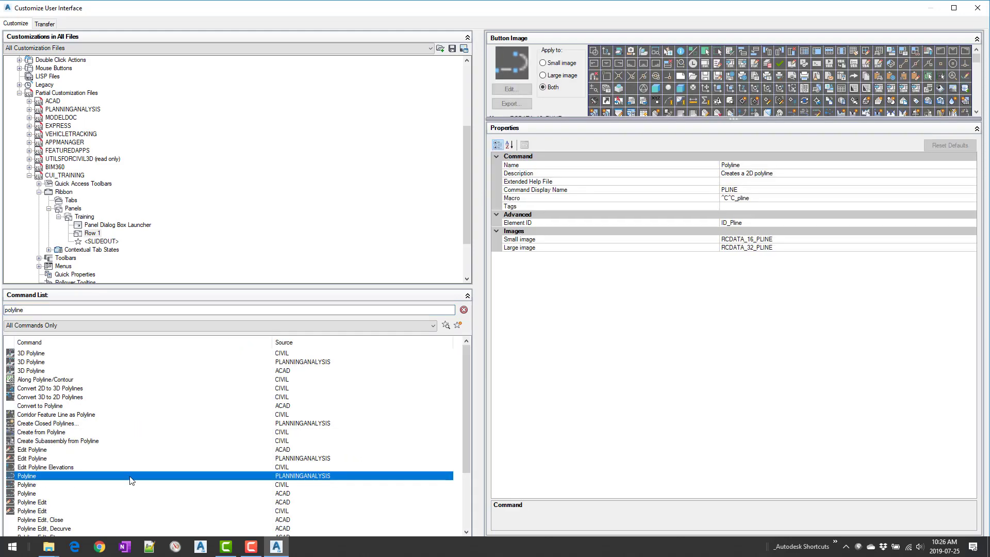
click(283, 487)
click(282, 493)
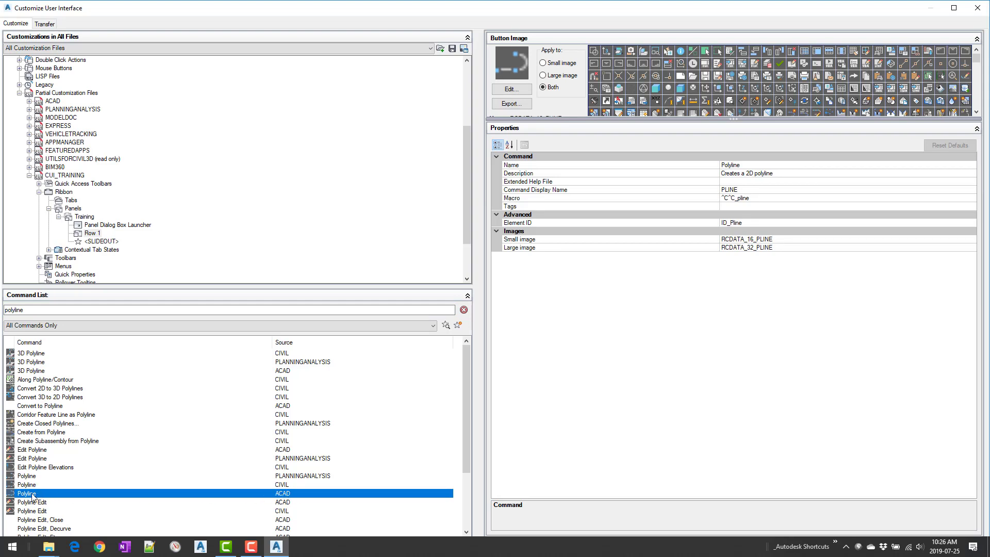
drag(29, 496, 99, 180)
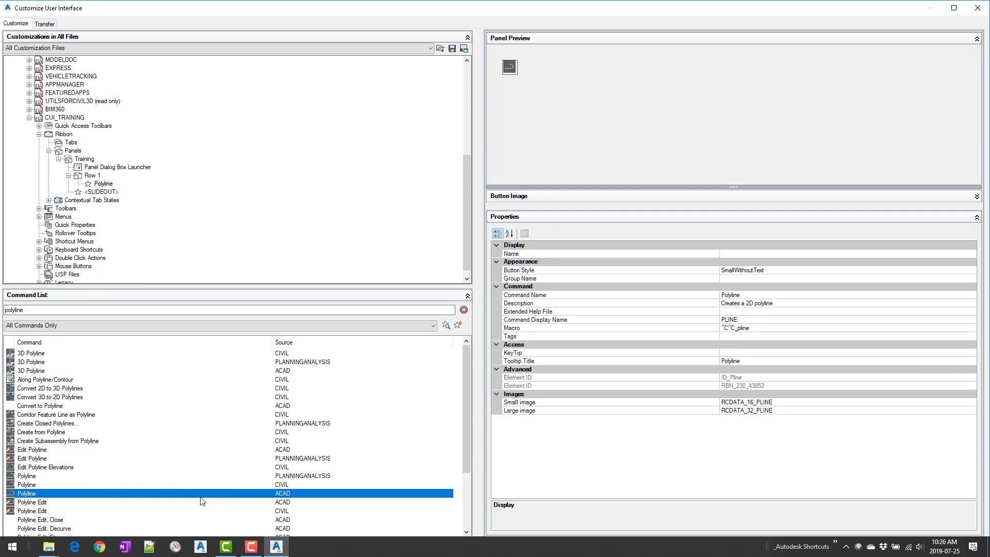
Limit the customization tree to cui_training.cuix and inspect the properties of its Polyline command
click(39, 49)
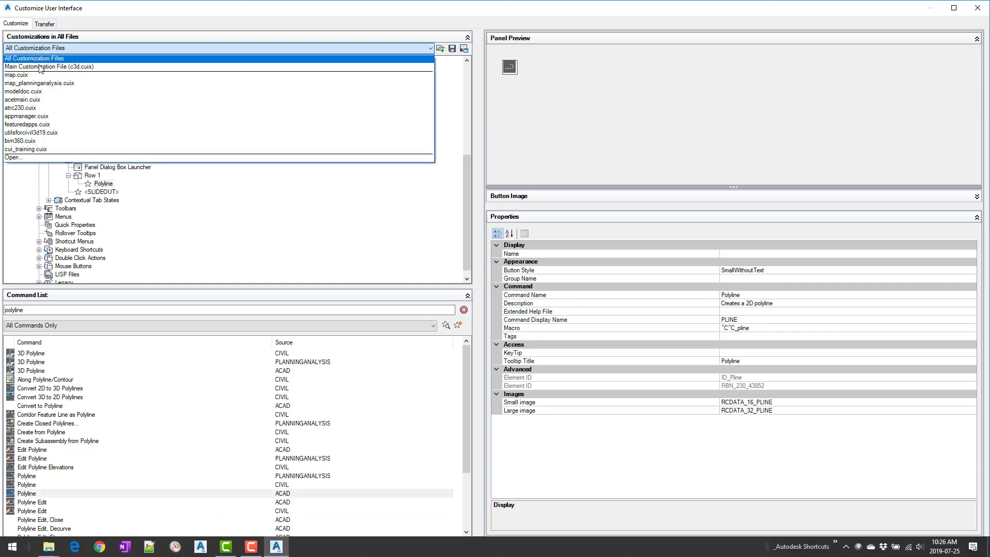
click(40, 150)
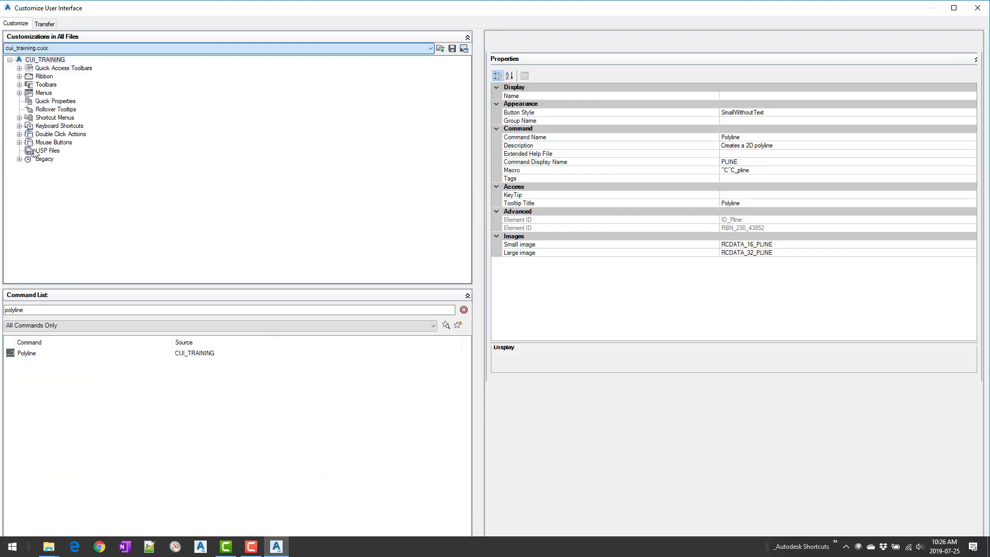
click(31, 355)
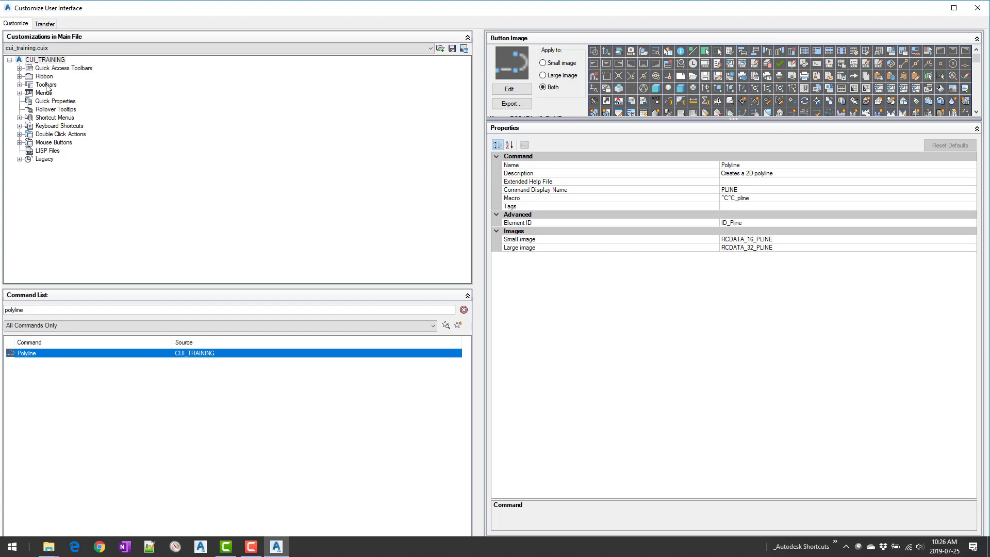
Create a ribbon tab named Training in cui_training.cuix
click(20, 77)
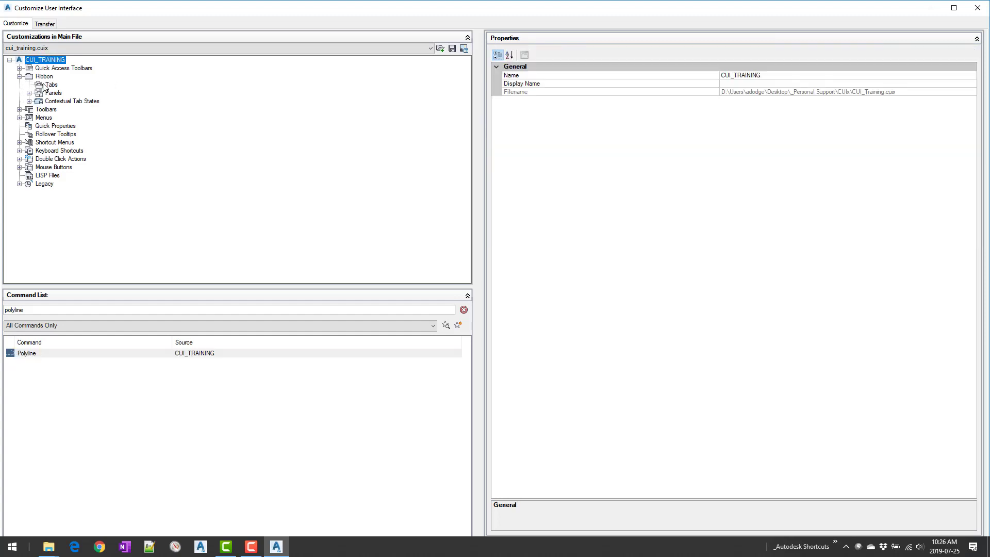
click(45, 77)
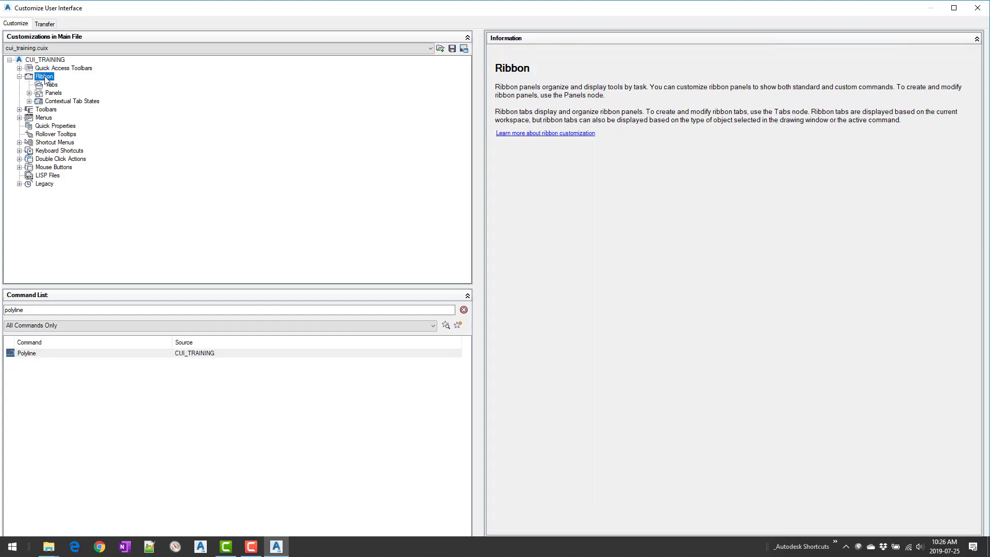
click(52, 85)
right_click(55, 87)
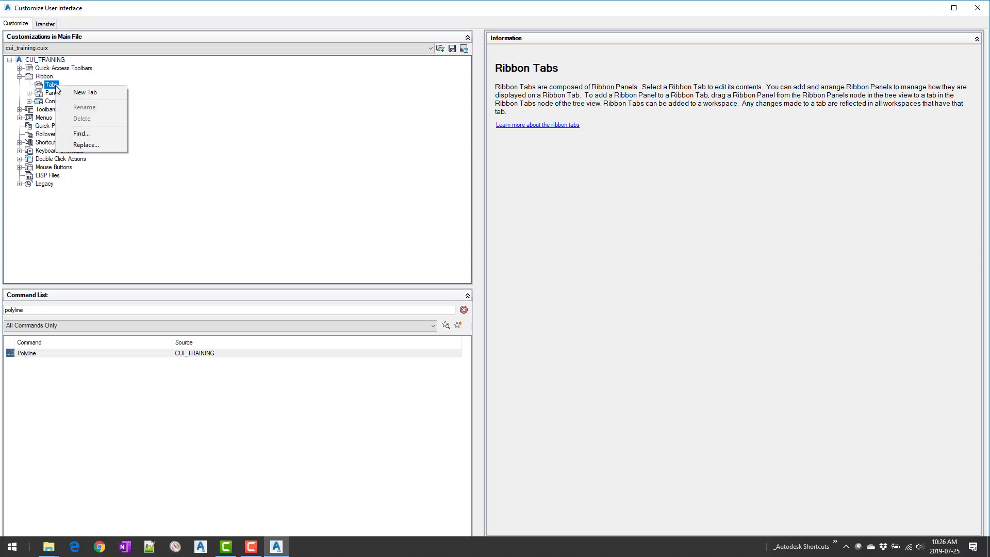
click(88, 91)
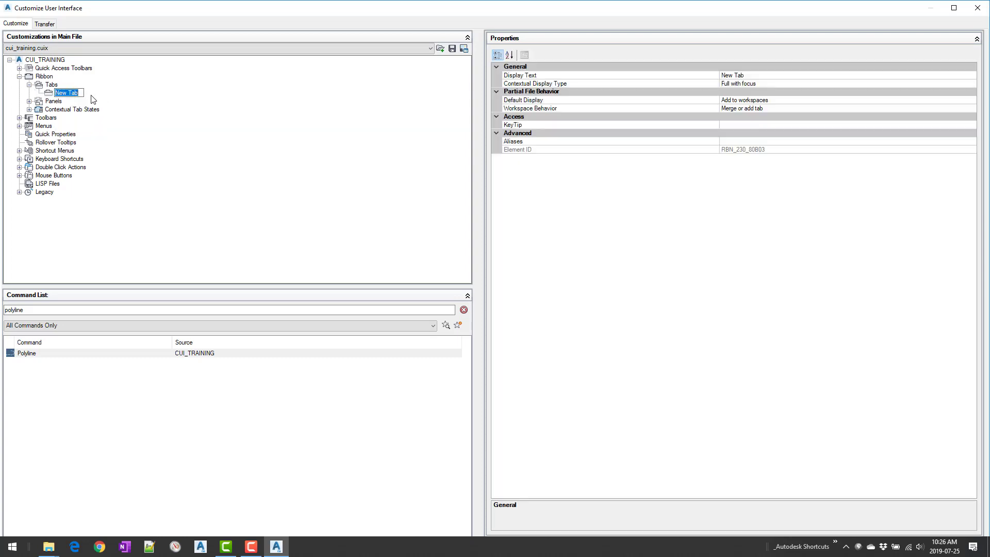
text(Training)
key(Return)
Add the Training panel to the Training ribbon tab
click(30, 101)
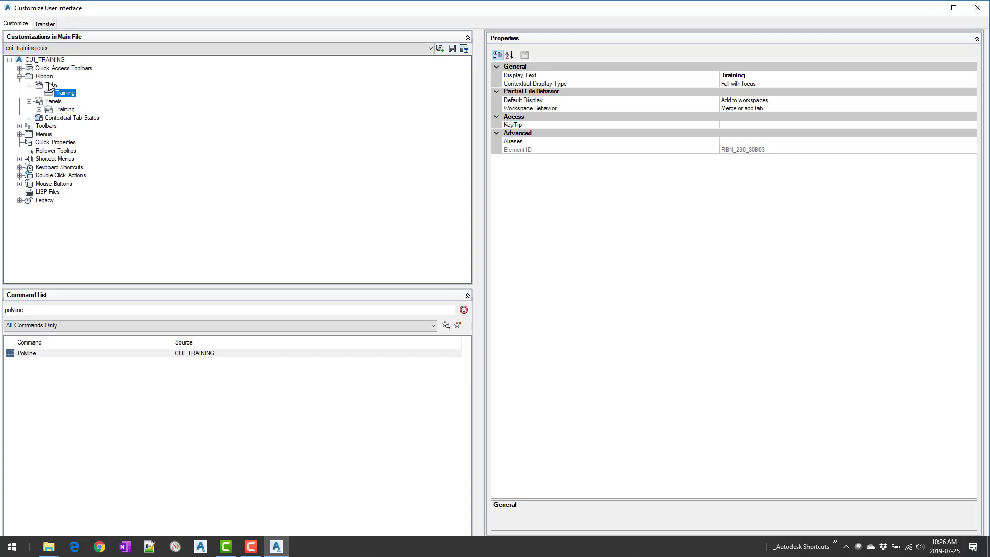
mouse_move(65, 109)
mouse_down()
mouse_move(86, 101)
mouse_move(72, 97)
mouse_up()
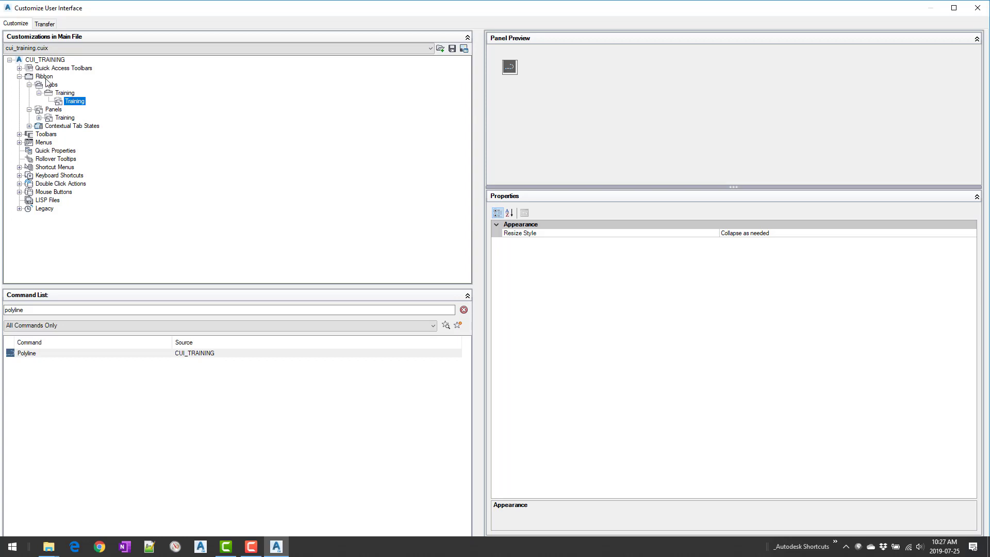
click(64, 93)
click(75, 101)
Show All Customization Files, then duplicate the Civil 3D workspace and name the copy CUI_Training
click(74, 48)
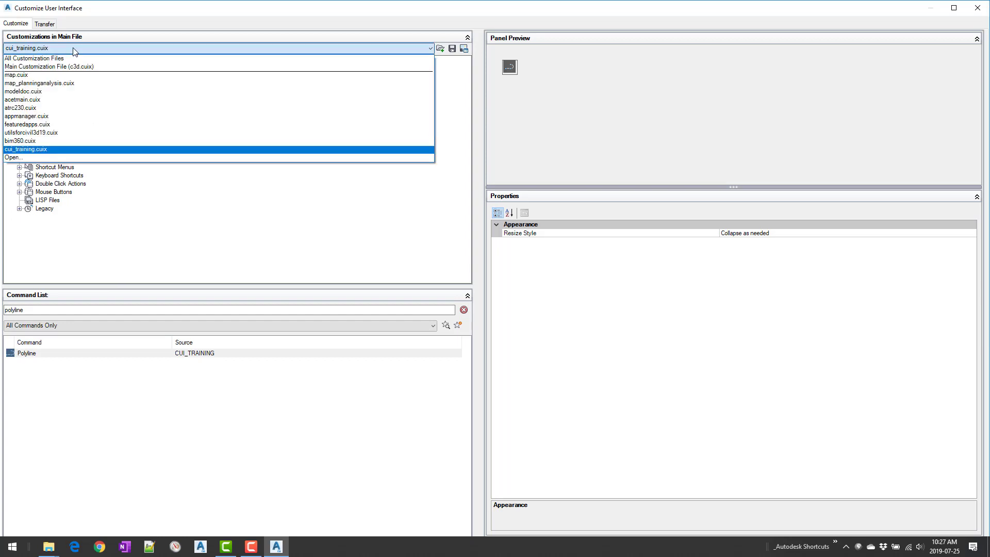
click(30, 58)
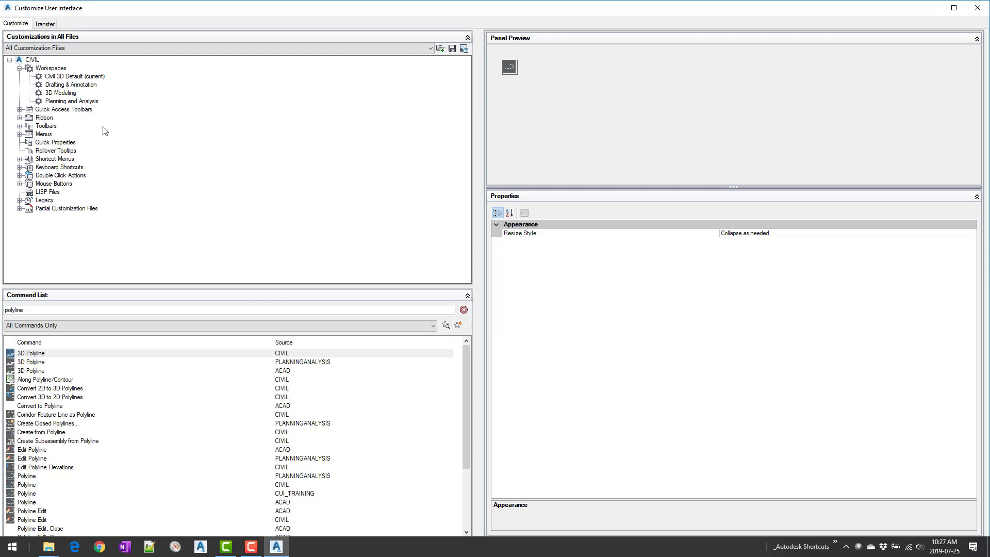
click(69, 76)
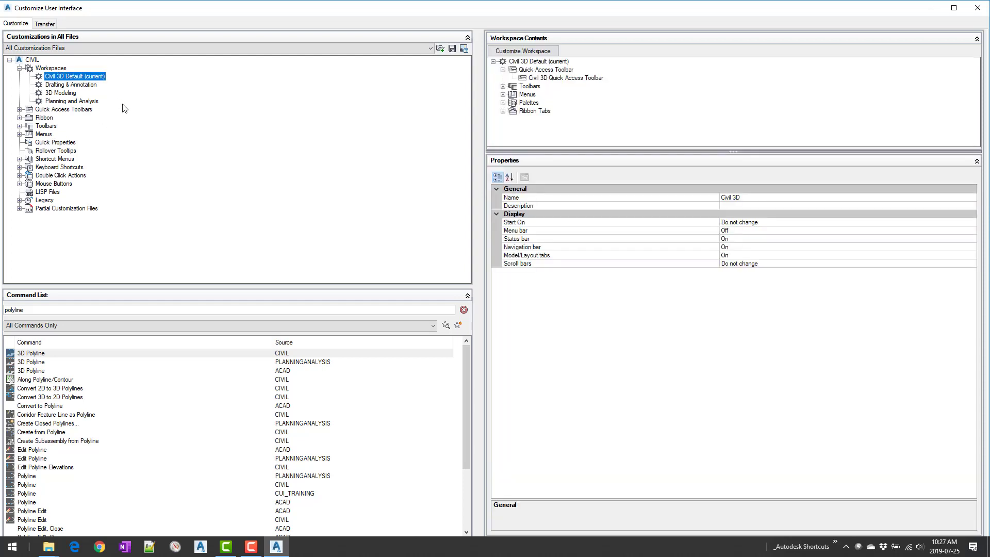
click(51, 68)
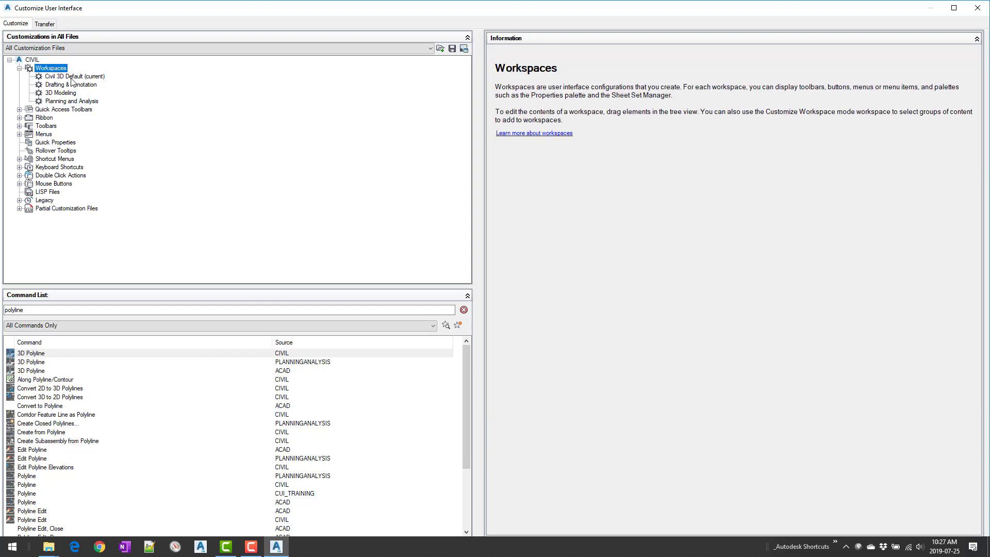
click(75, 80)
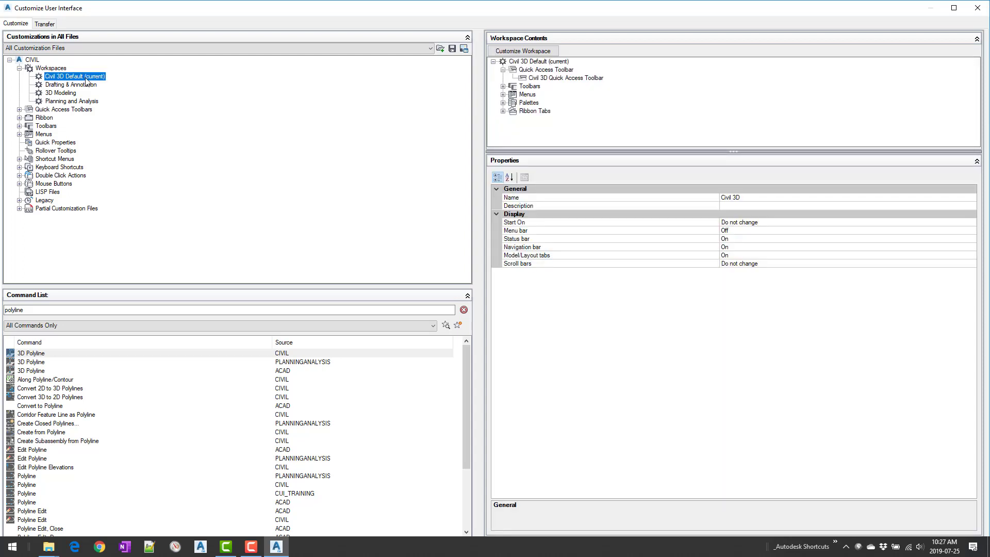
right_click(86, 81)
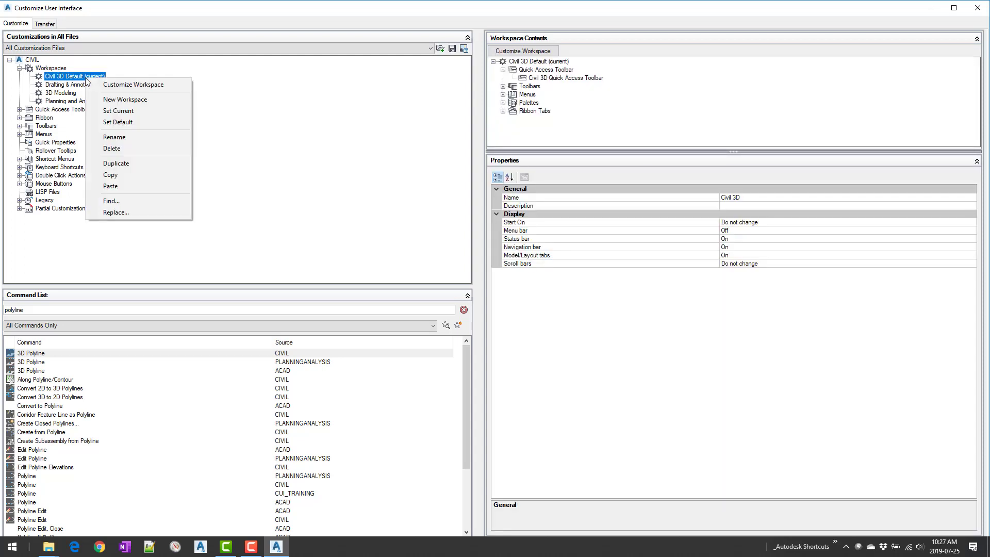
click(128, 163)
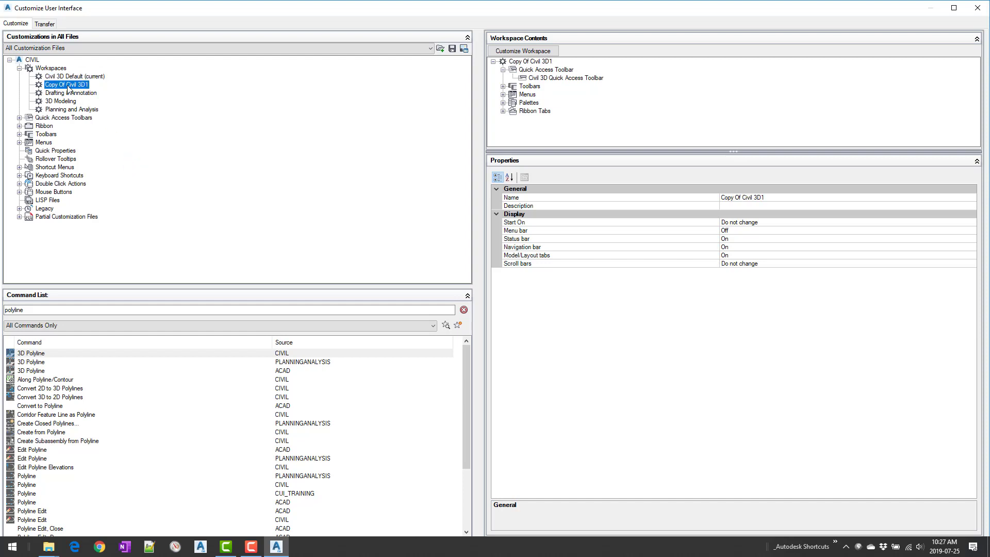
right_click(69, 87)
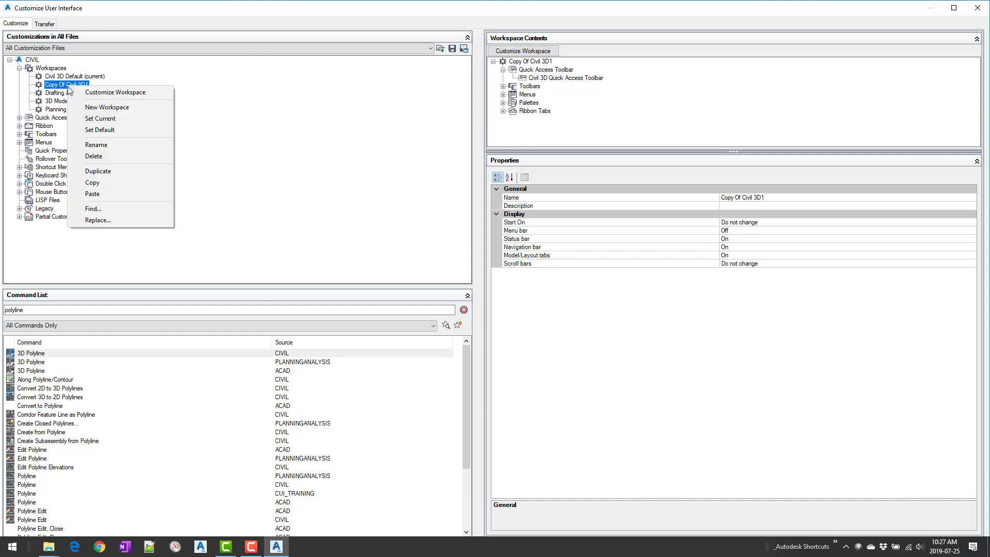
click(108, 145)
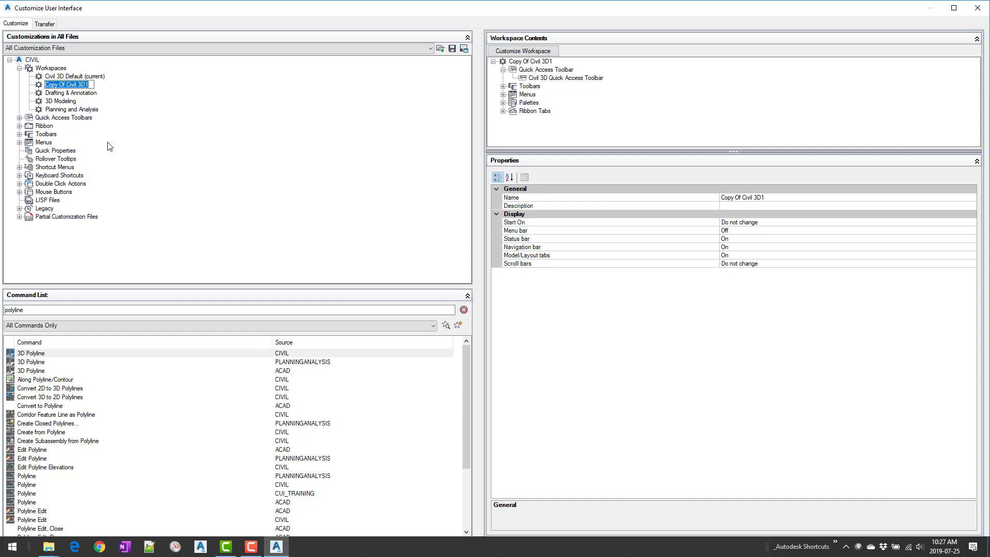
text(CUI_Training)
key(Return)
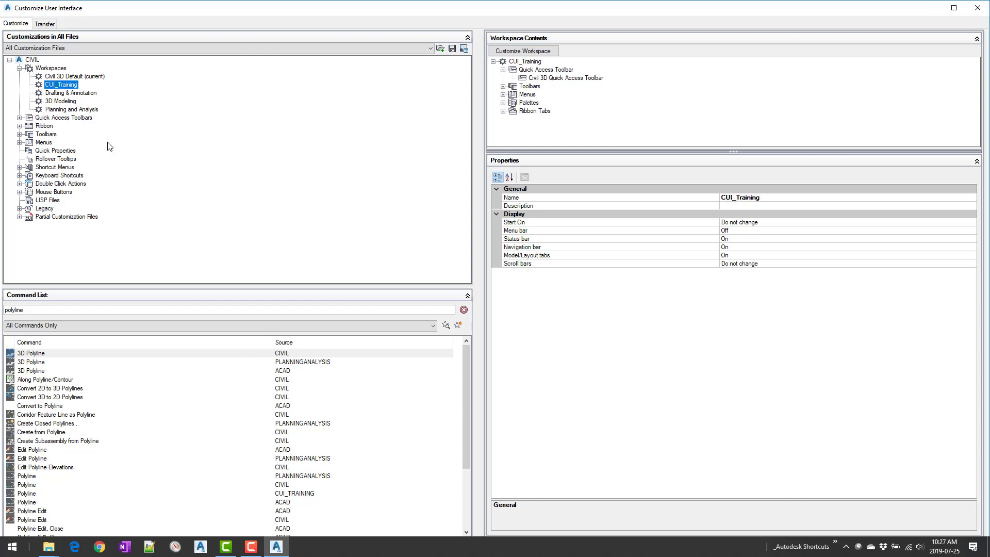
Make the CUI_Training workspace both current and default
right_click(63, 88)
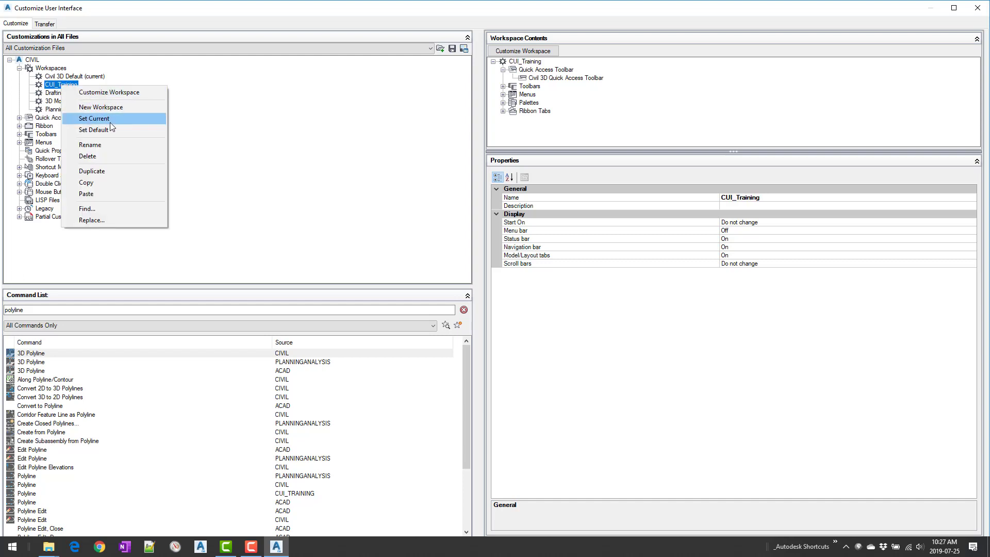
click(110, 119)
right_click(85, 85)
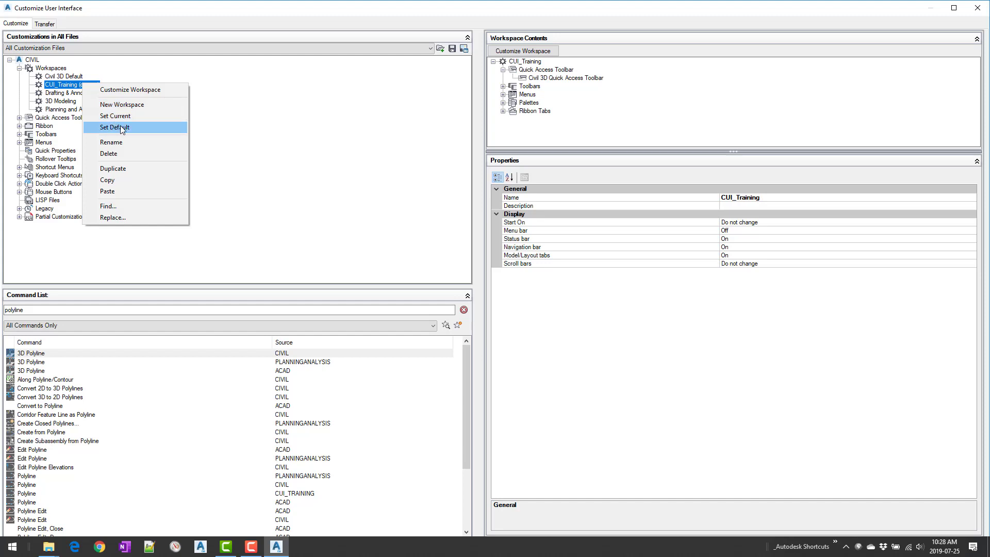
click(122, 129)
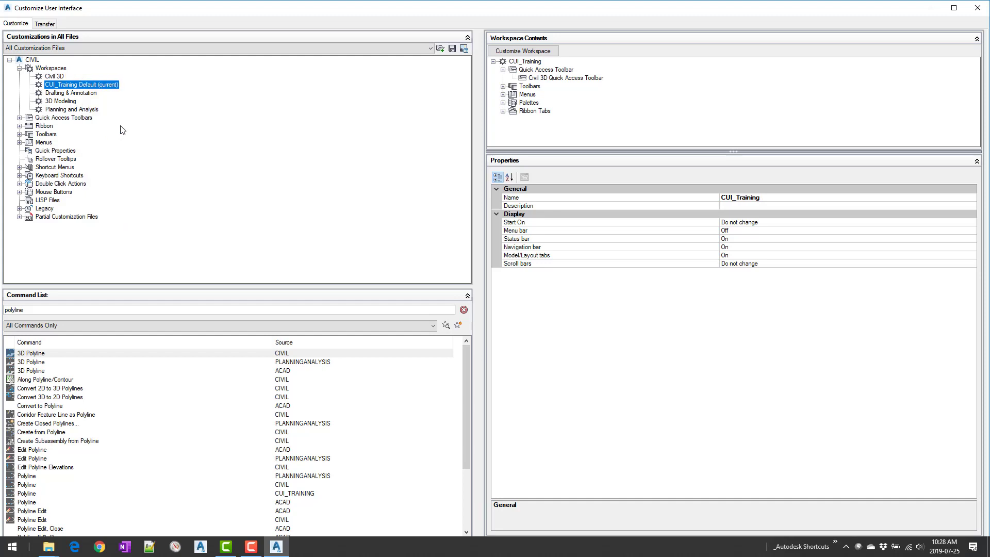
Customize the CUI_Training workspace to include the Training ribbon tab from the CUI_TRAINING partial customization file
click(82, 86)
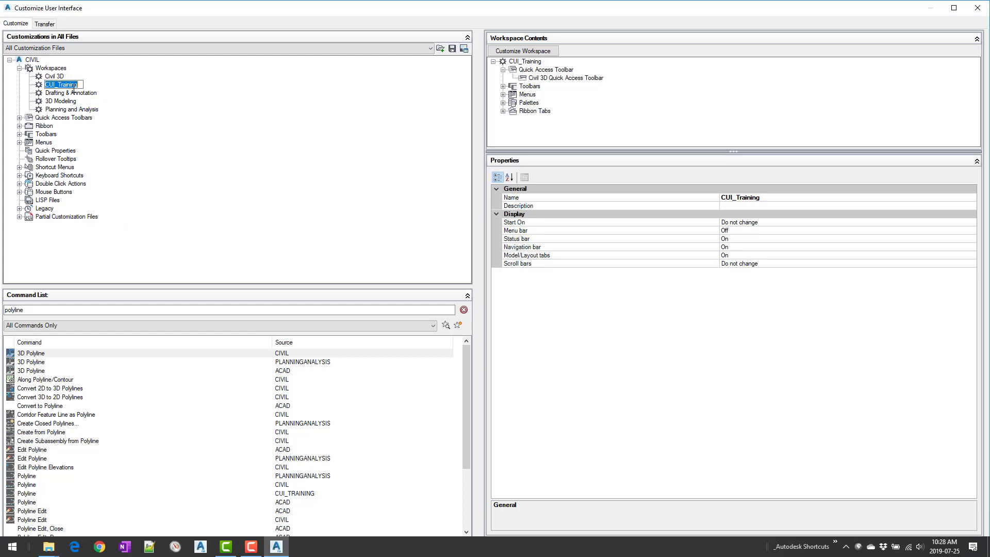
click(75, 101)
click(73, 85)
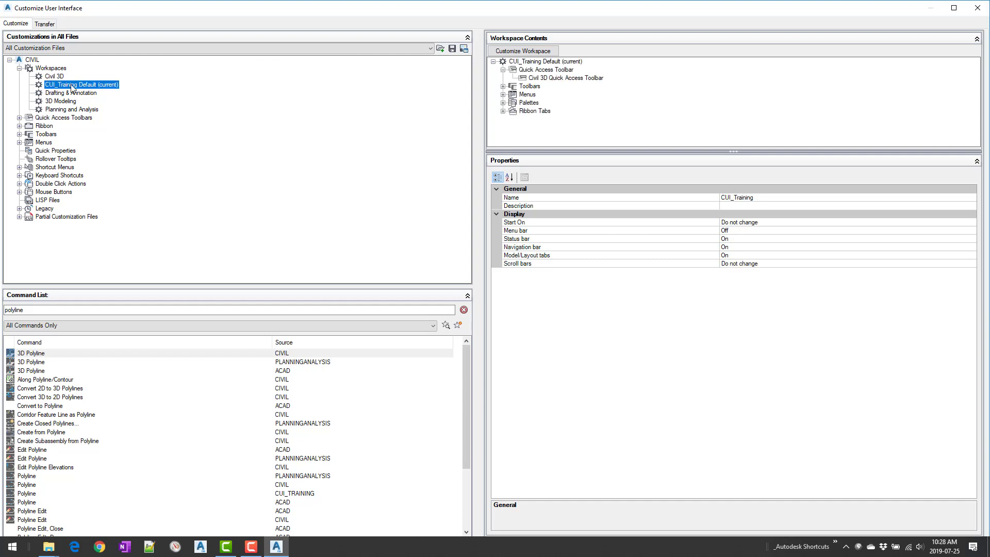
click(540, 54)
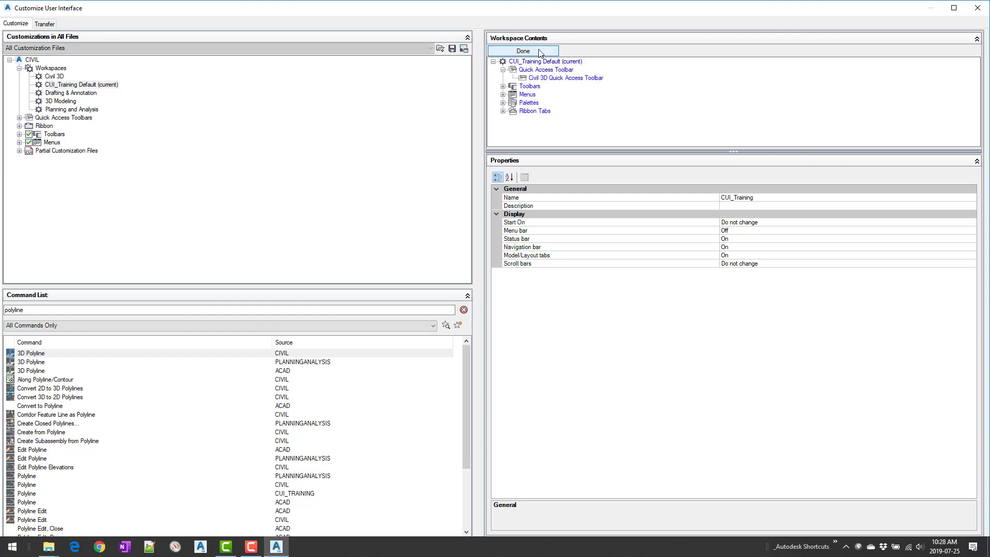
click(19, 151)
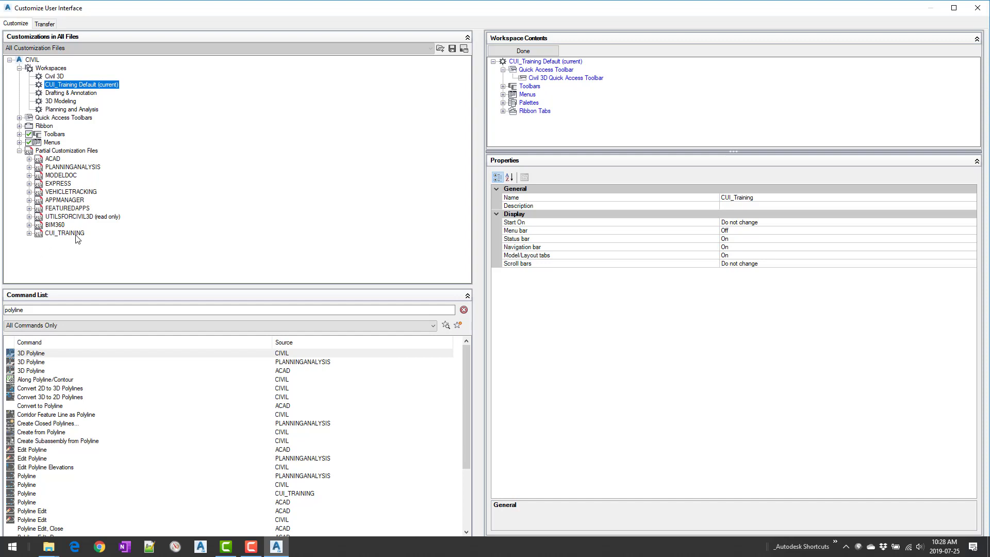
click(29, 233)
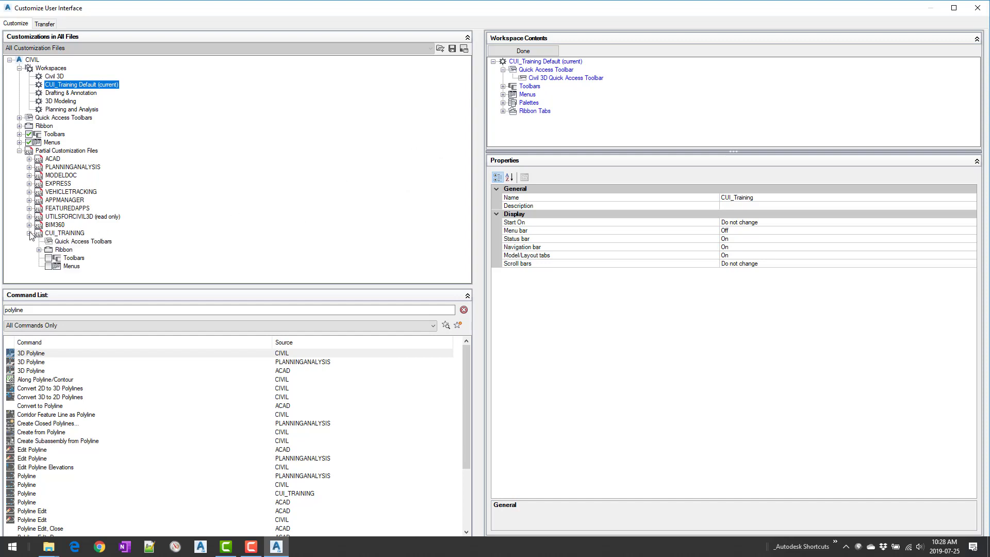
click(38, 250)
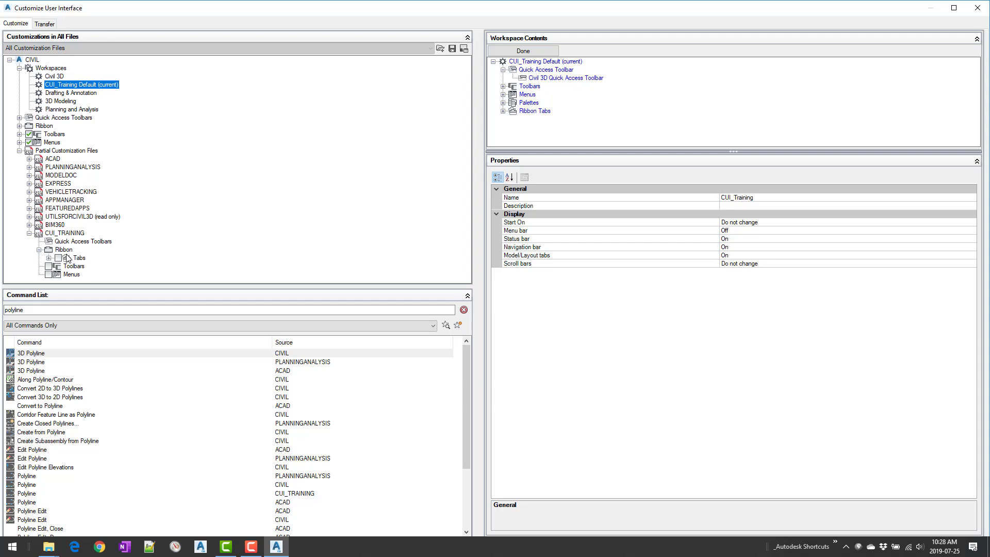
click(49, 258)
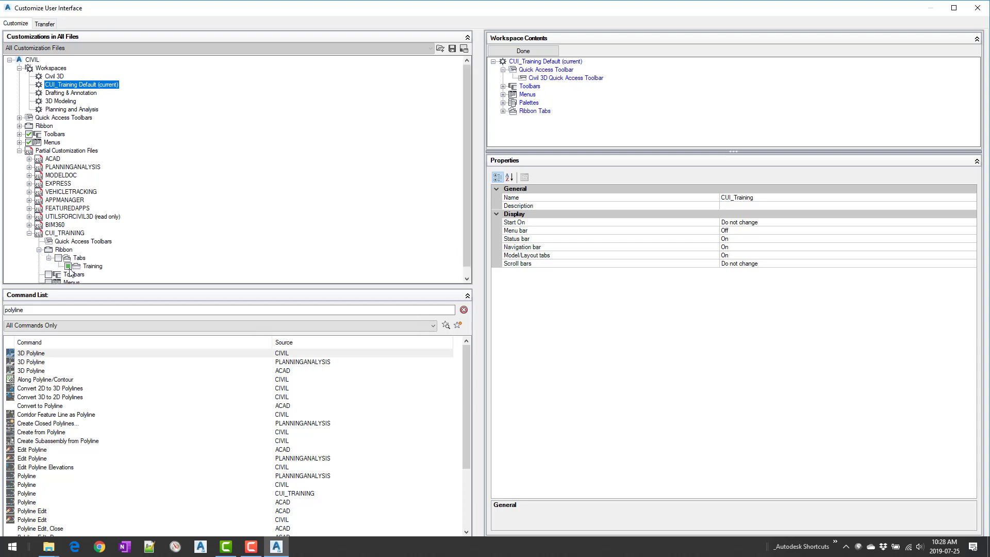
click(68, 266)
click(69, 266)
click(68, 266)
click(68, 266)
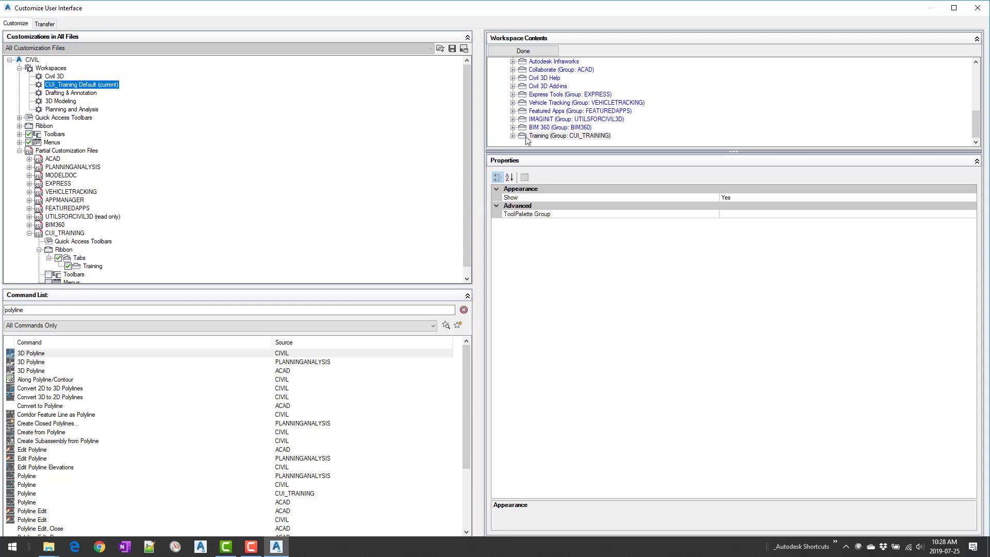
Enlarge the workspace contents list to review its ribbon tabs, then finish customizing the CUI_Training workspace and accept the changes
drag(621, 153, 623, 360)
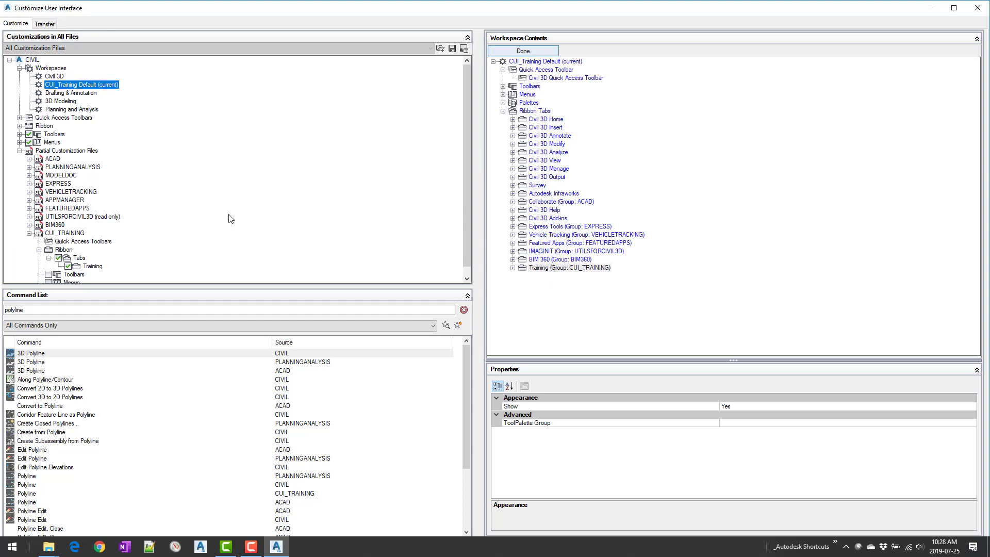
scroll(61, 250, down, 1)
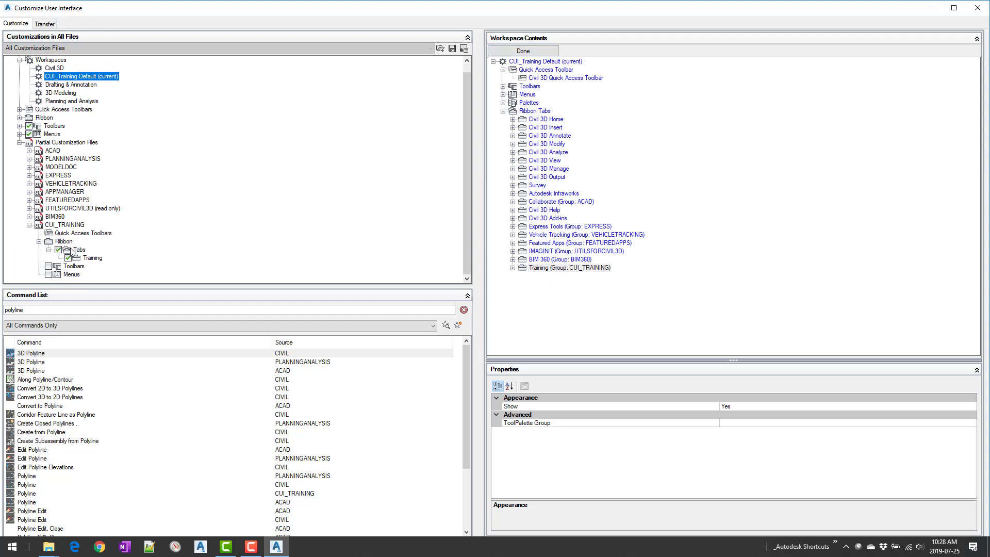
click(29, 225)
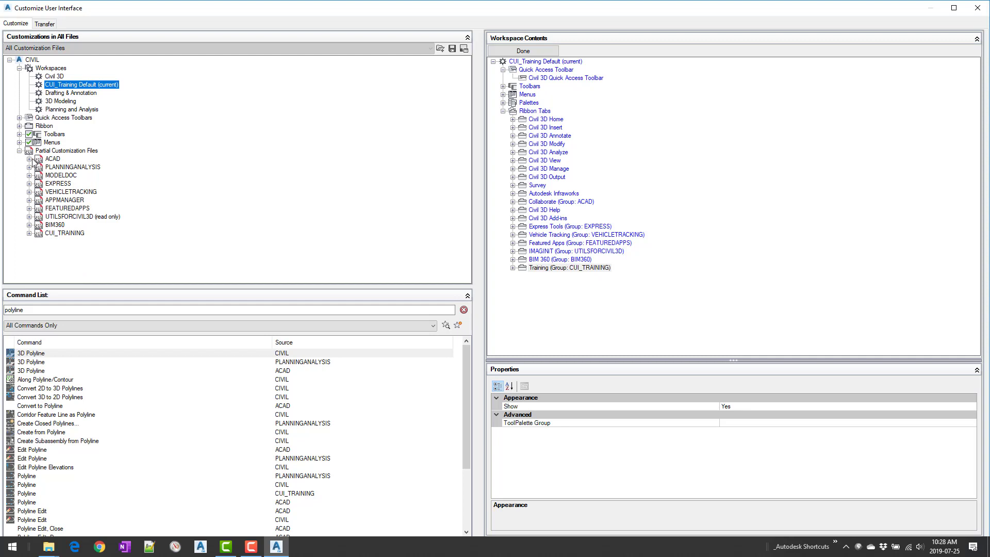
click(29, 159)
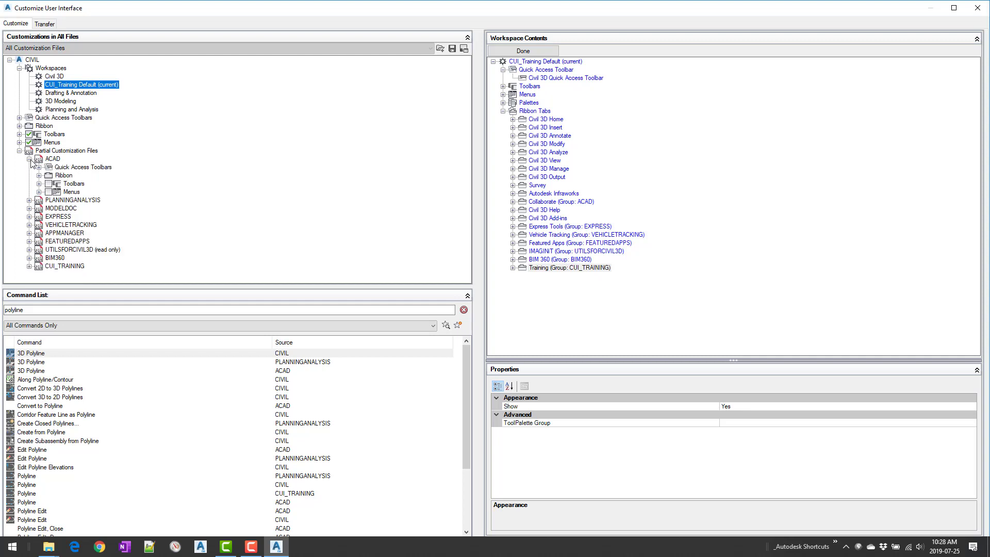
click(30, 159)
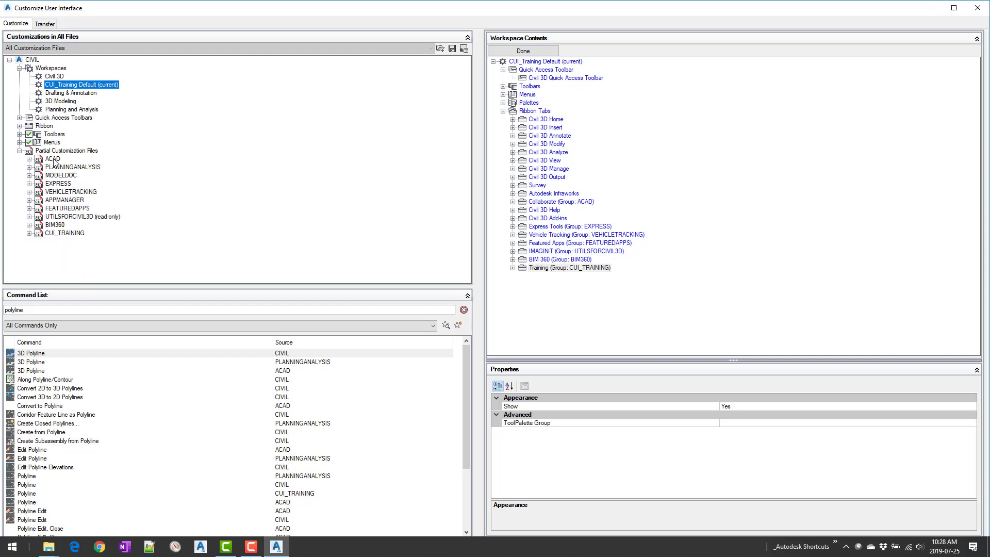
click(532, 52)
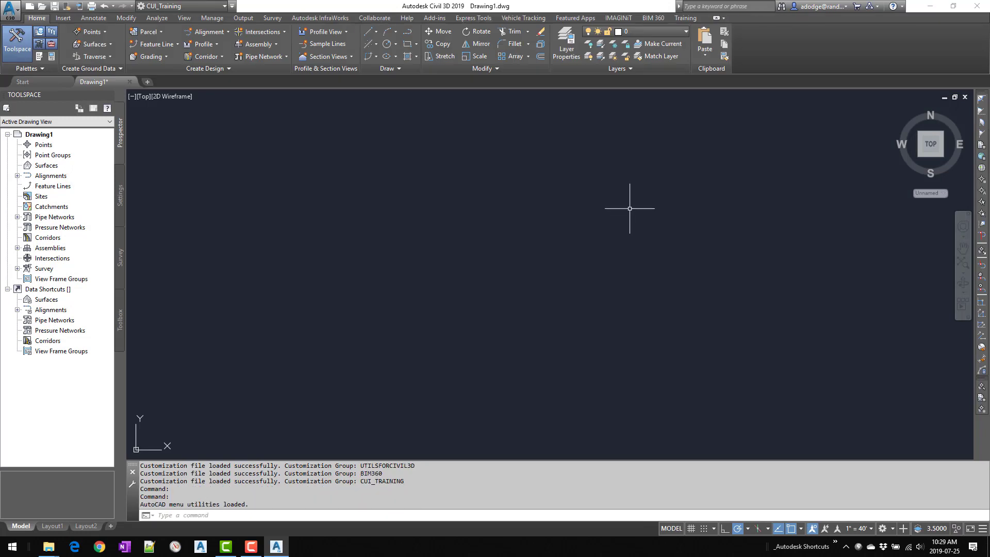
Draw a single-segment diagonal polyline in the drawing using the polyline tool on the Training ribbon tab
click(689, 20)
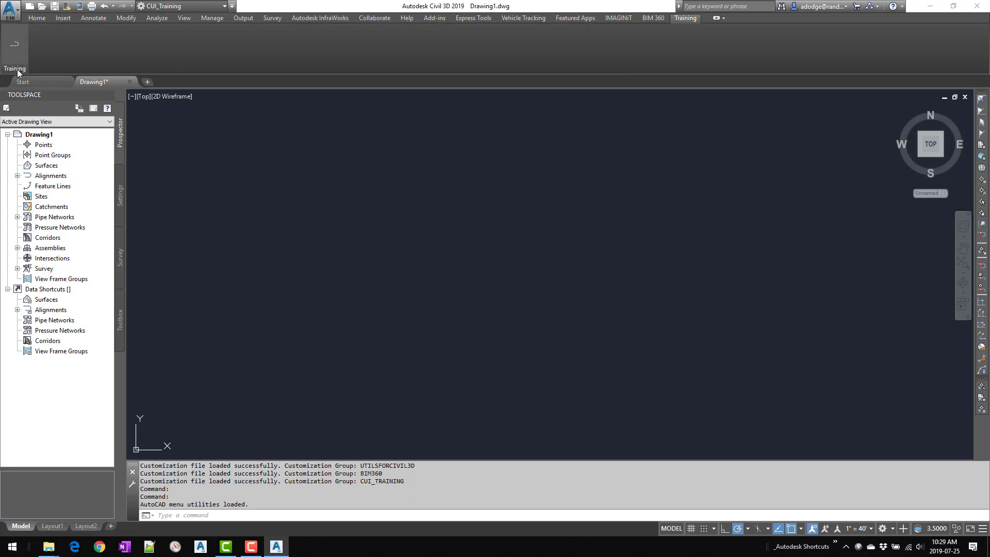
click(15, 44)
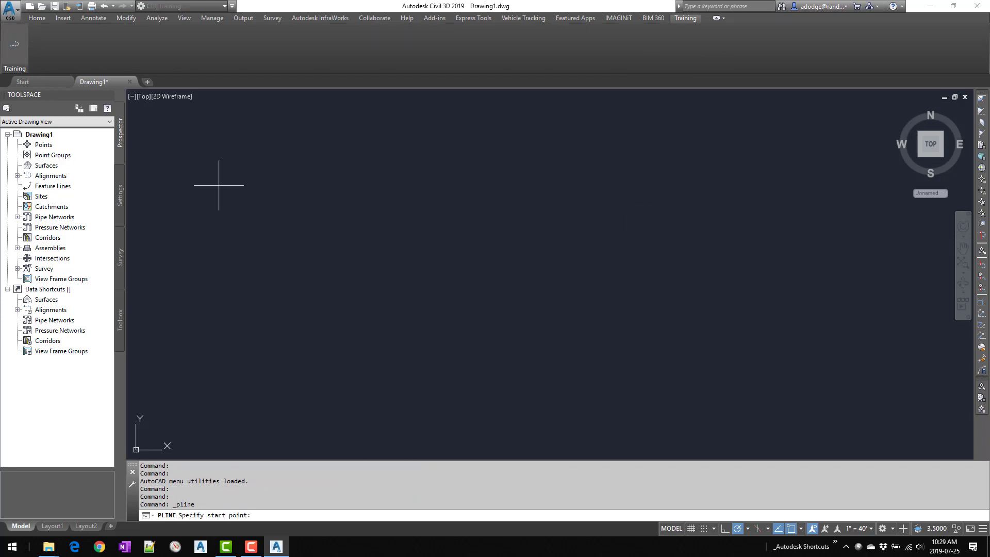
click(326, 327)
click(449, 190)
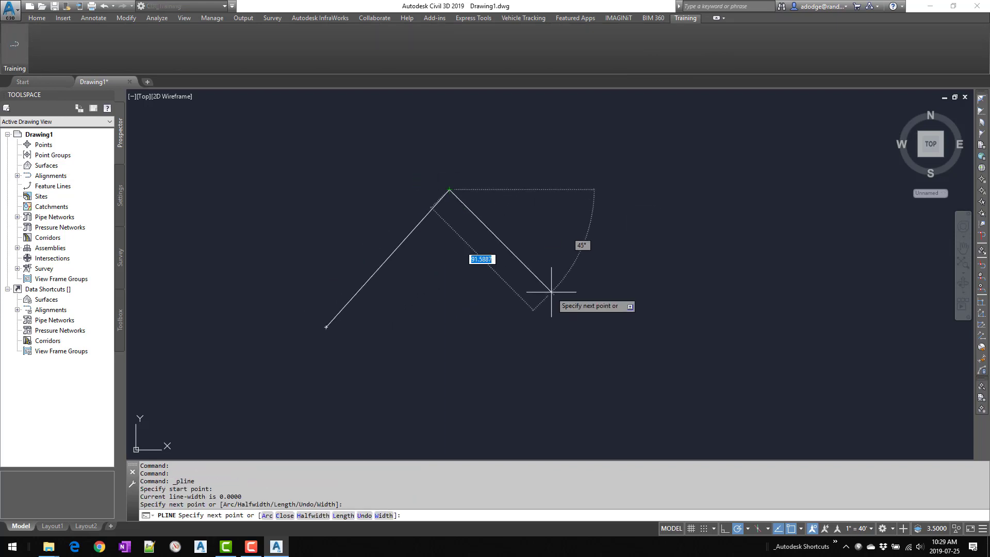
key(Return)
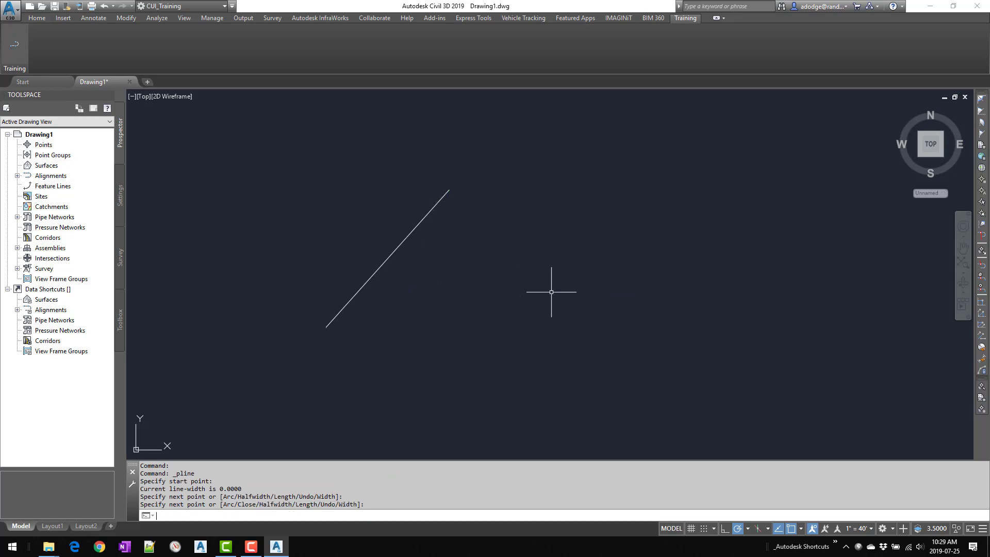
key(Escape)
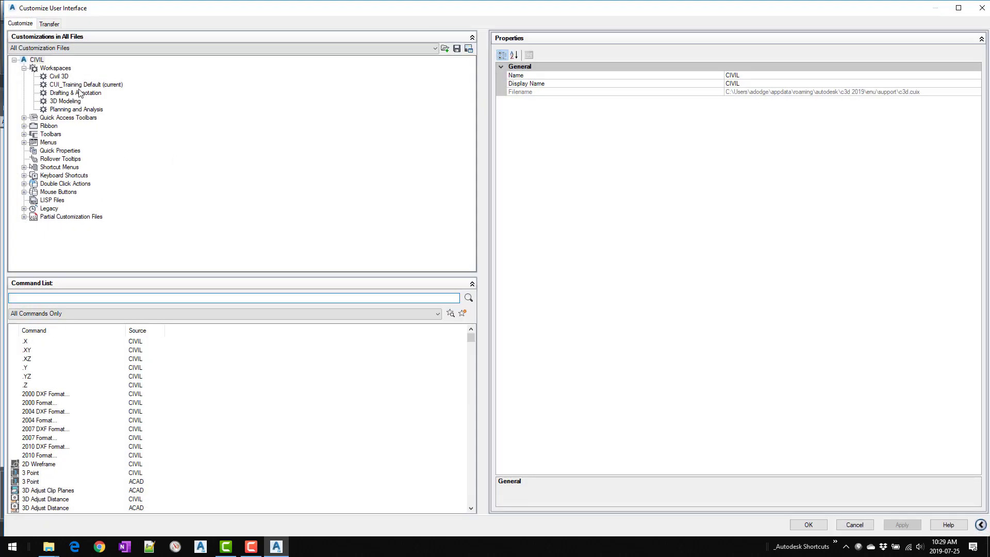
Show only the main customization file and examine its workspaces, its partial customization files and the option for loading another one
click(44, 49)
click(44, 66)
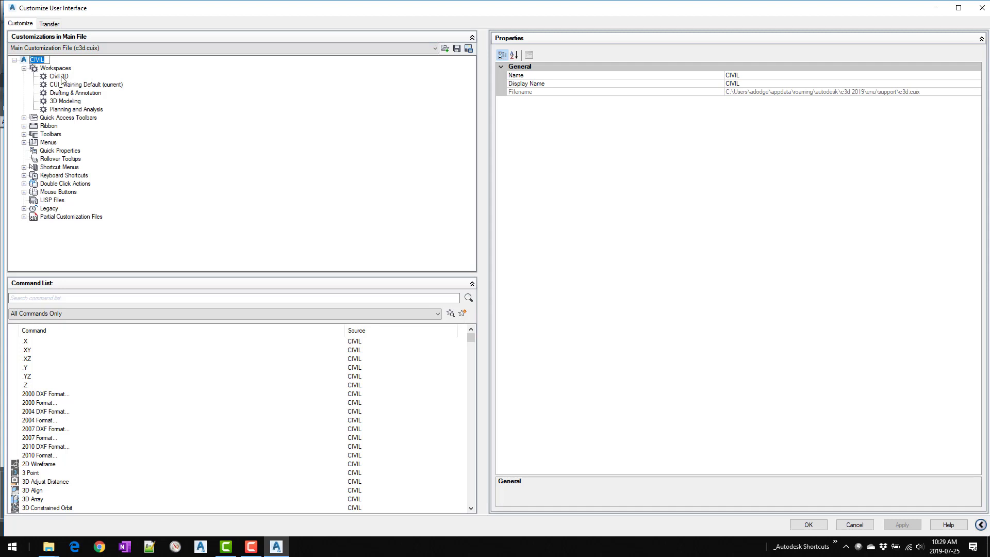
click(61, 77)
click(83, 86)
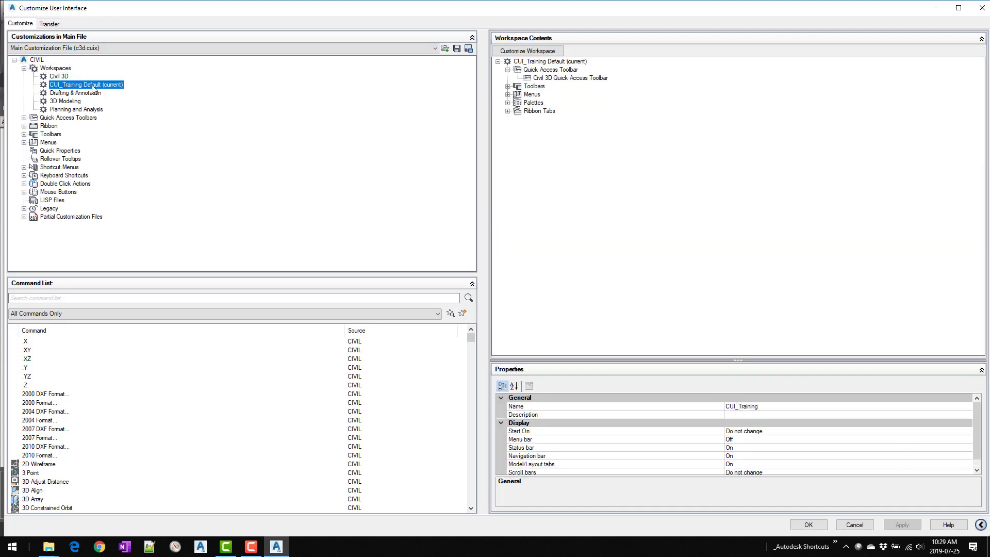
click(24, 216)
click(85, 185)
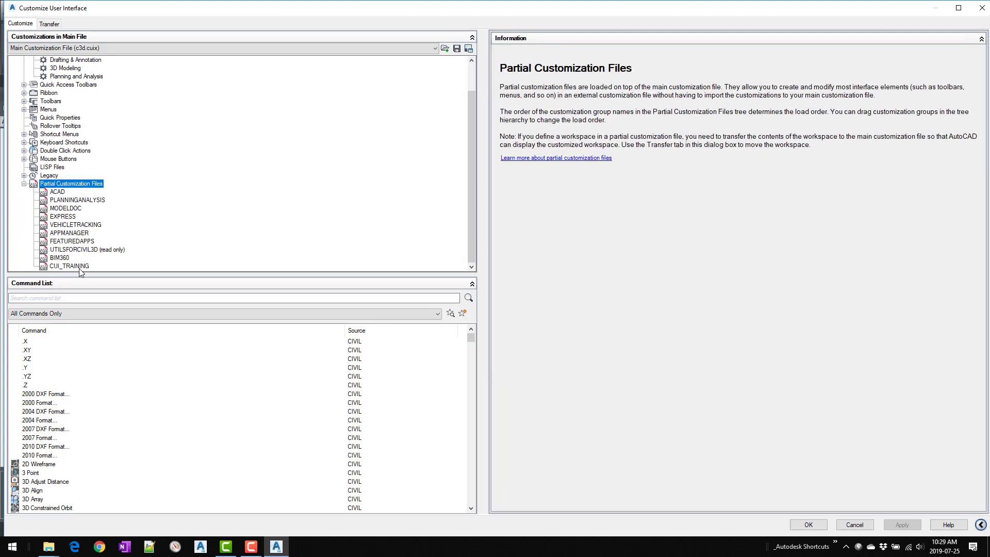
right_click(77, 186)
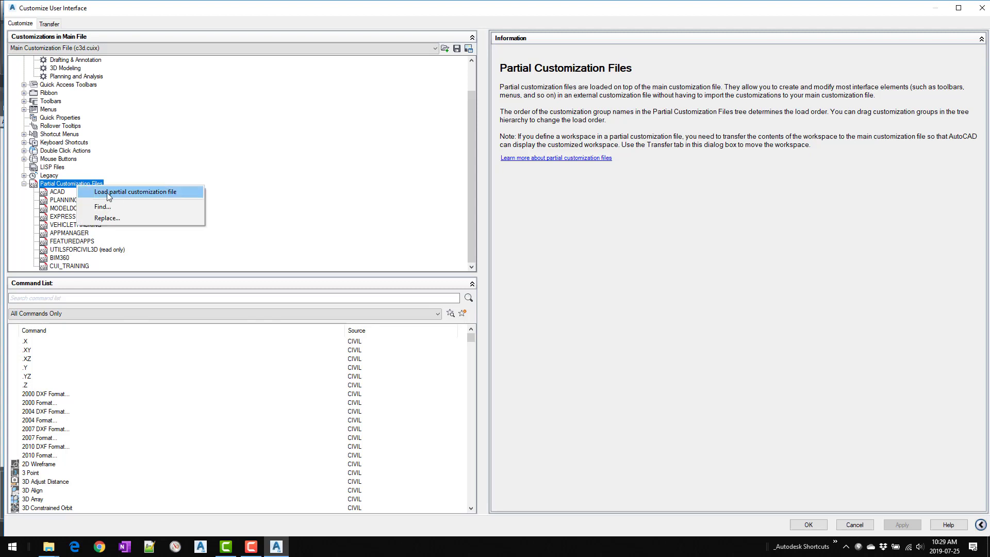
key(Escape)
Review the Civil 3D and CUI_Training workspaces and the partial file list, then close the customization editor
scroll(62, 191, up, 2)
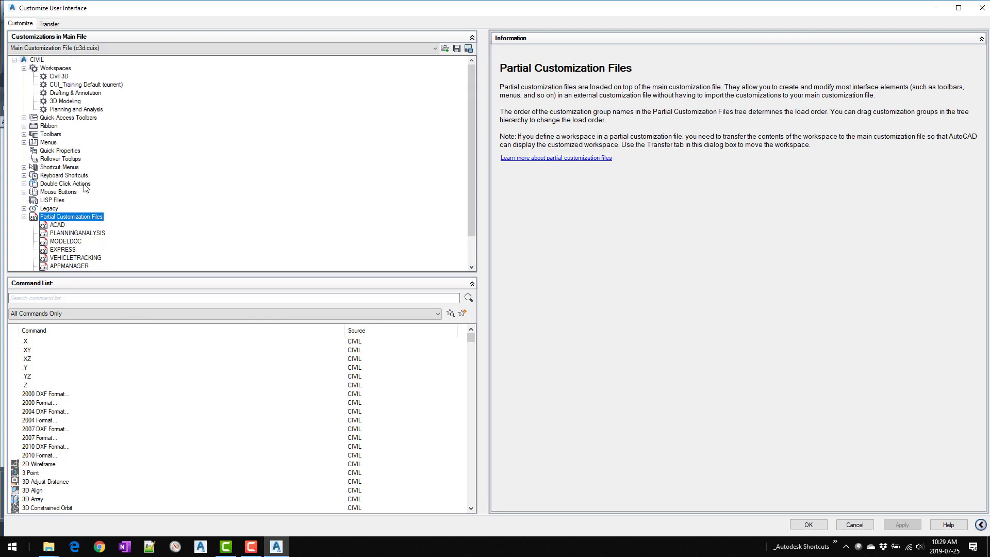
click(66, 78)
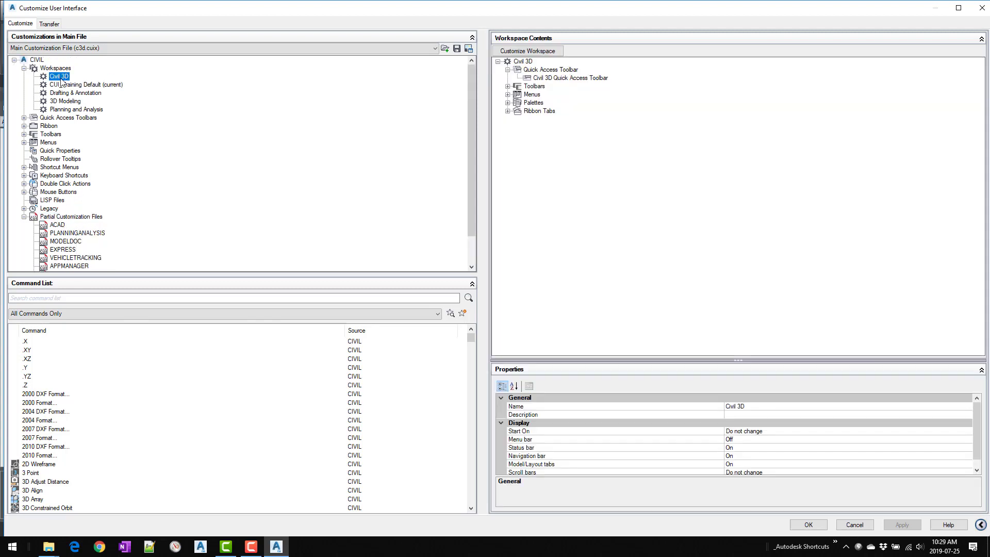
click(79, 86)
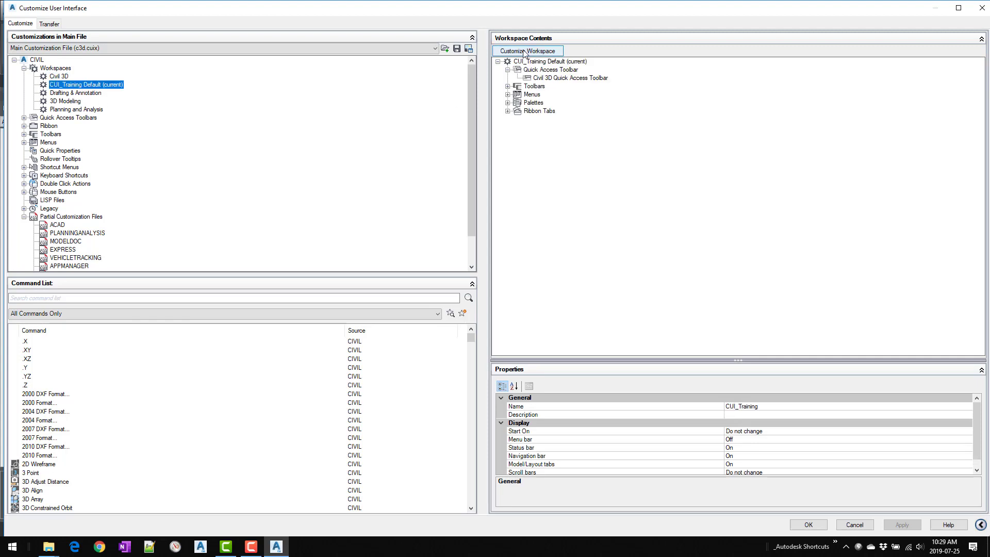
scroll(108, 195, down, 2)
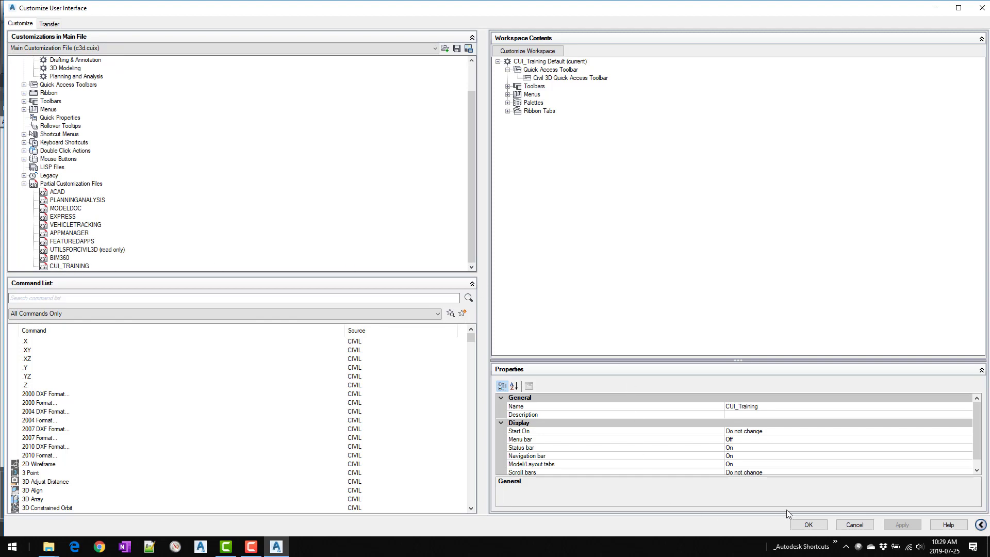
click(819, 530)
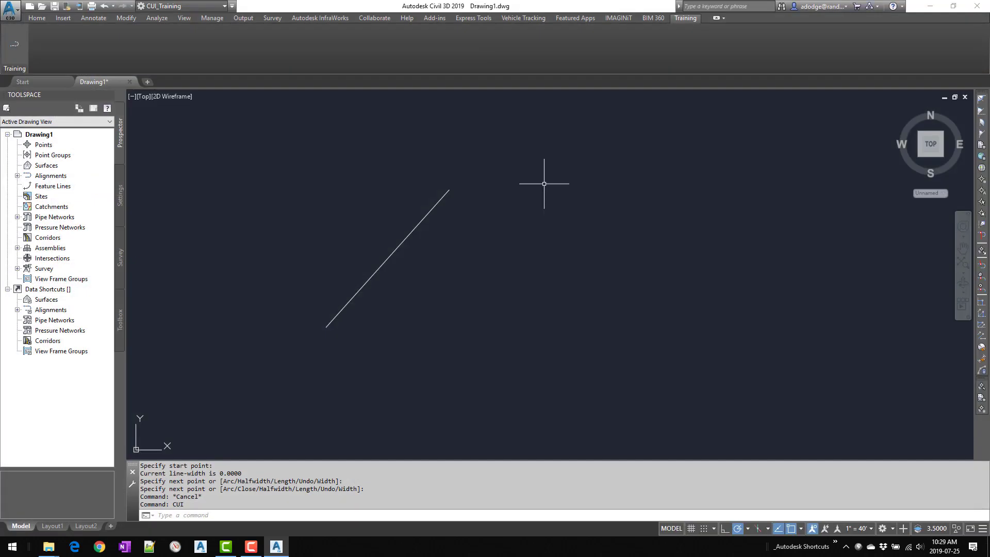
click(561, 228)
key(Escape)
key(Escape)
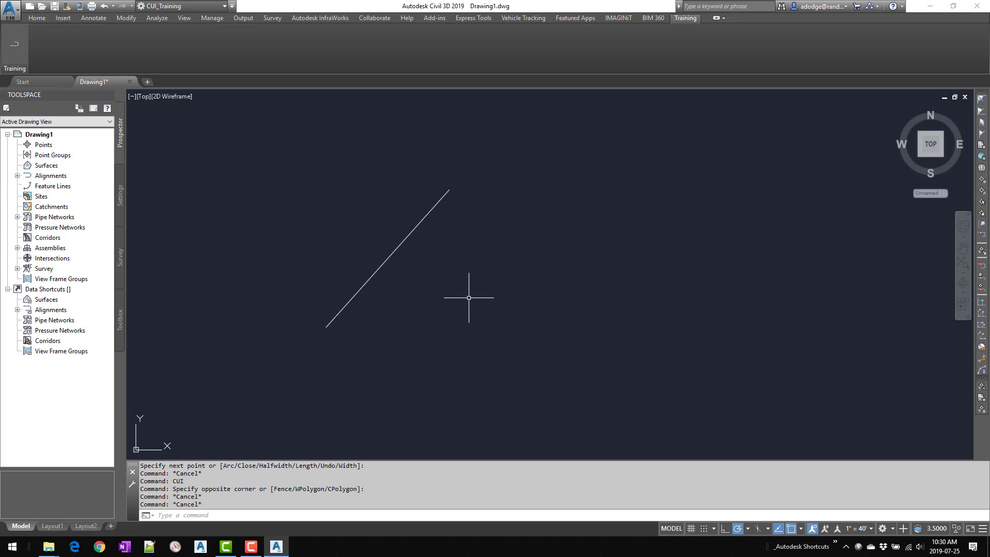
Reopen the customization editor with CUI, position it below the ribbon, and examine the restore and reset options for the CIVIL file
text(cui)
key(Return)
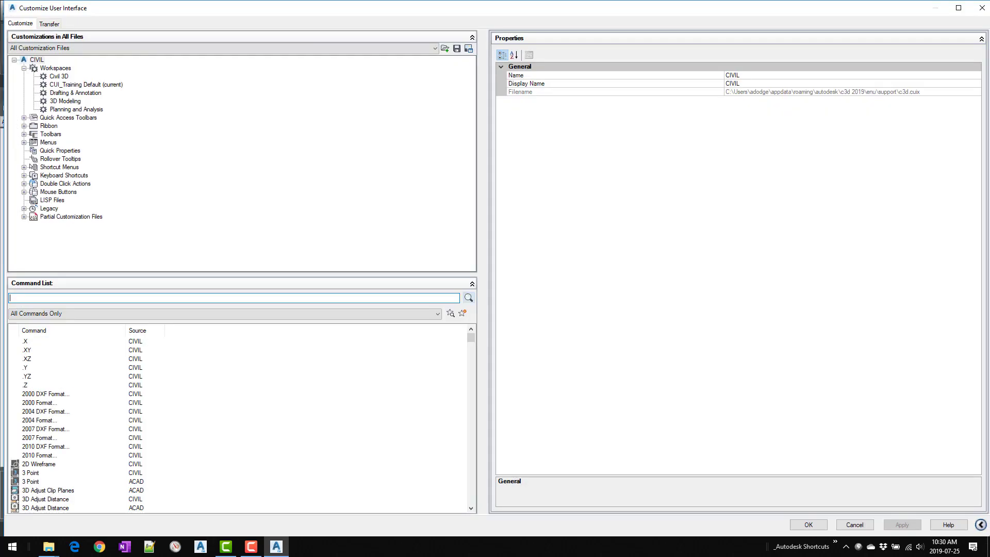
drag(441, 7, 446, 85)
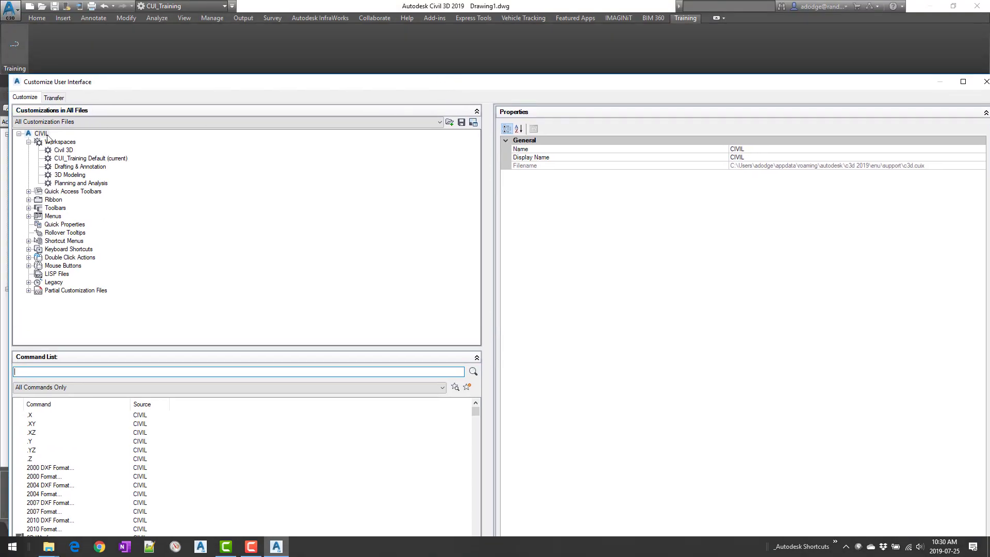
drag(107, 86, 101, 86)
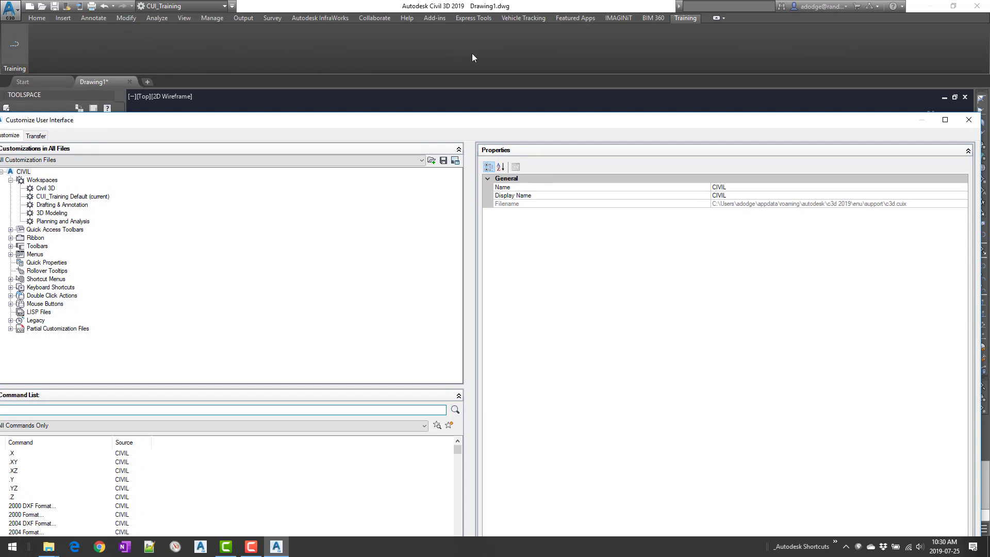
drag(334, 120, 340, 85)
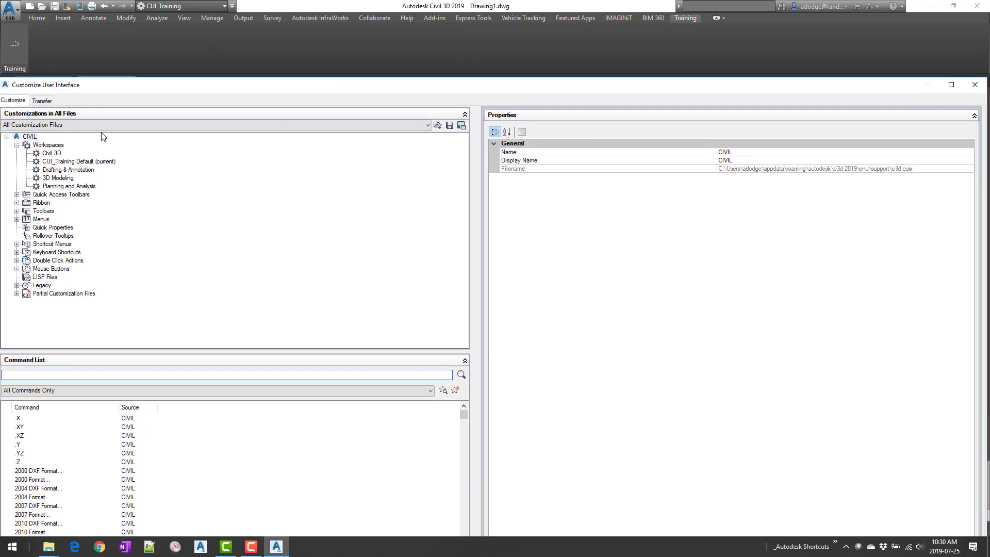
right_click(30, 136)
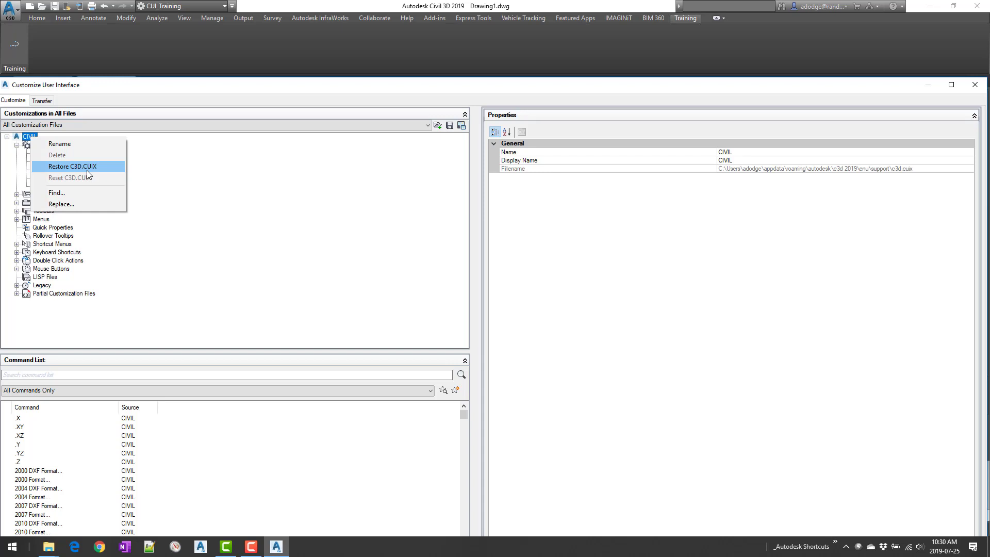
click(325, 176)
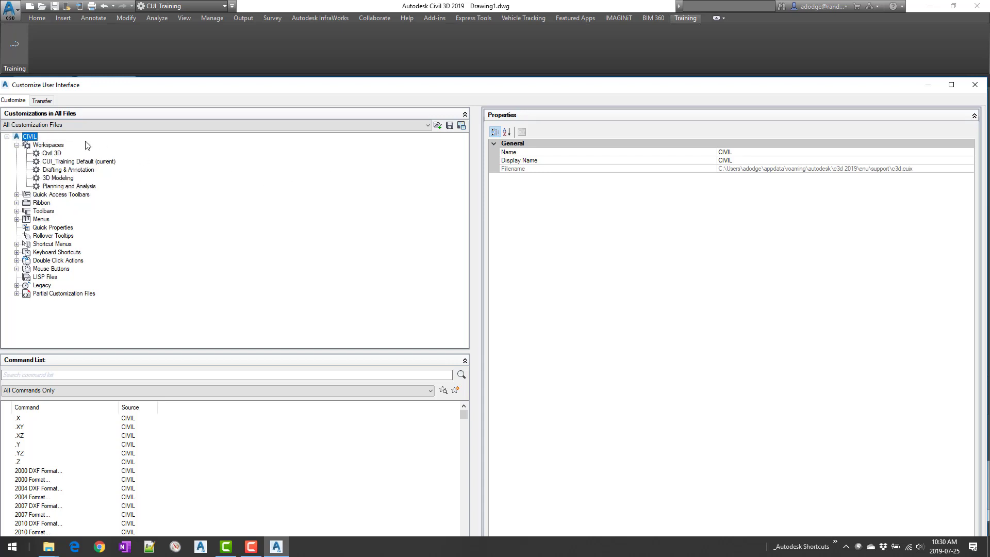
Examine the restore and reset options for the CIVIL main file and the ACAD and PLANNINGANALYSIS partial customization files
right_click(31, 137)
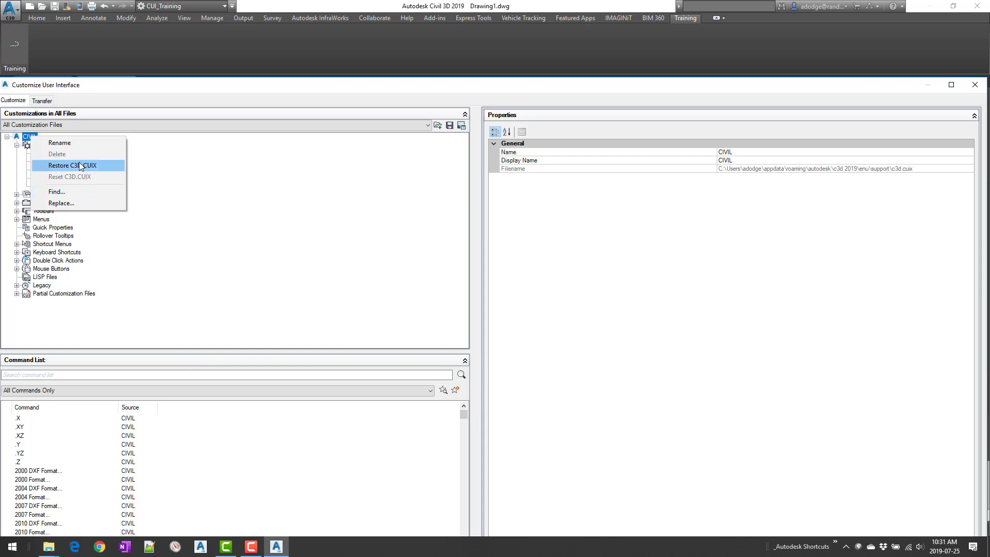
click(20, 309)
click(16, 293)
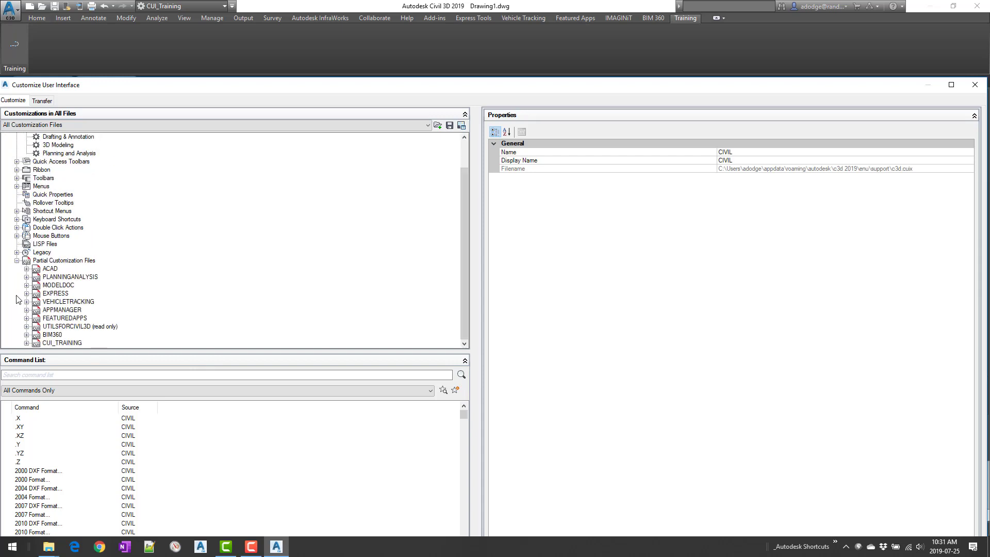
click(50, 269)
right_click(50, 270)
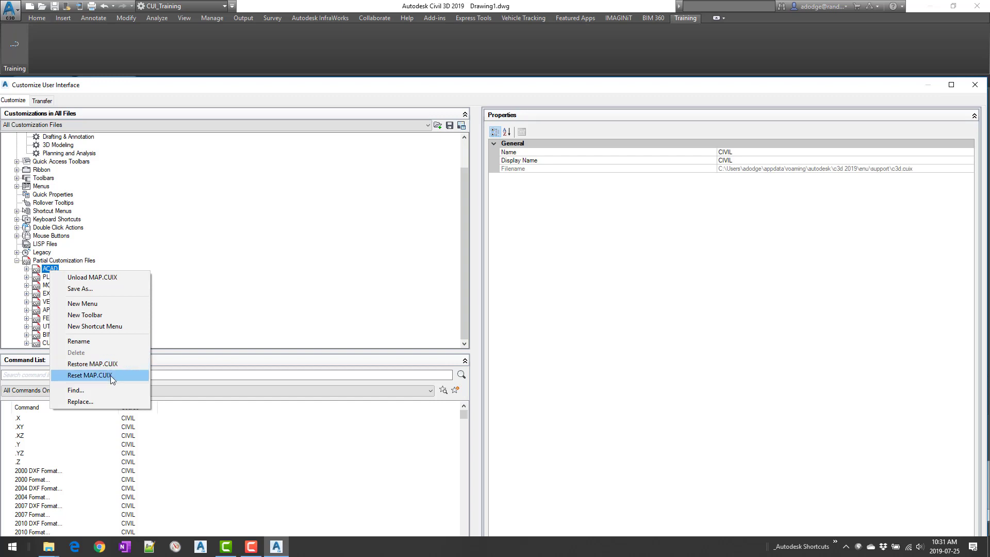
click(179, 298)
right_click(66, 277)
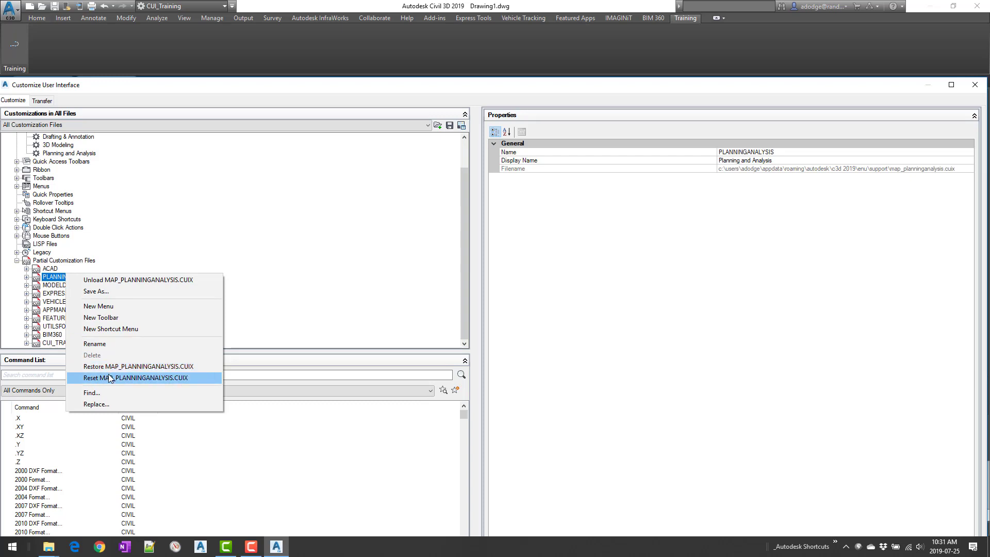
click(271, 255)
Inspect the properties of the CUI_TRAINING partial file, then maximize the customization editor and close it, accepting the customizations
click(17, 261)
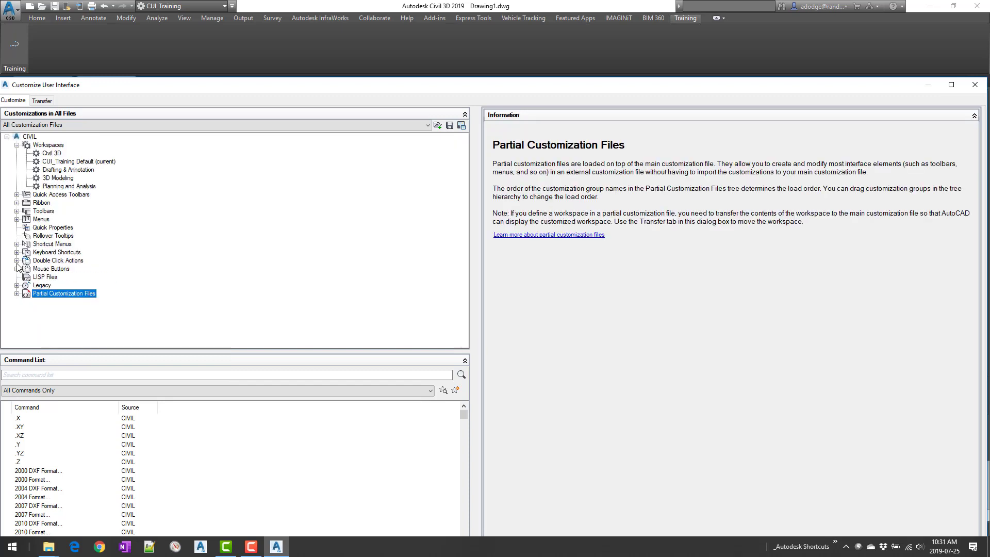
click(17, 289)
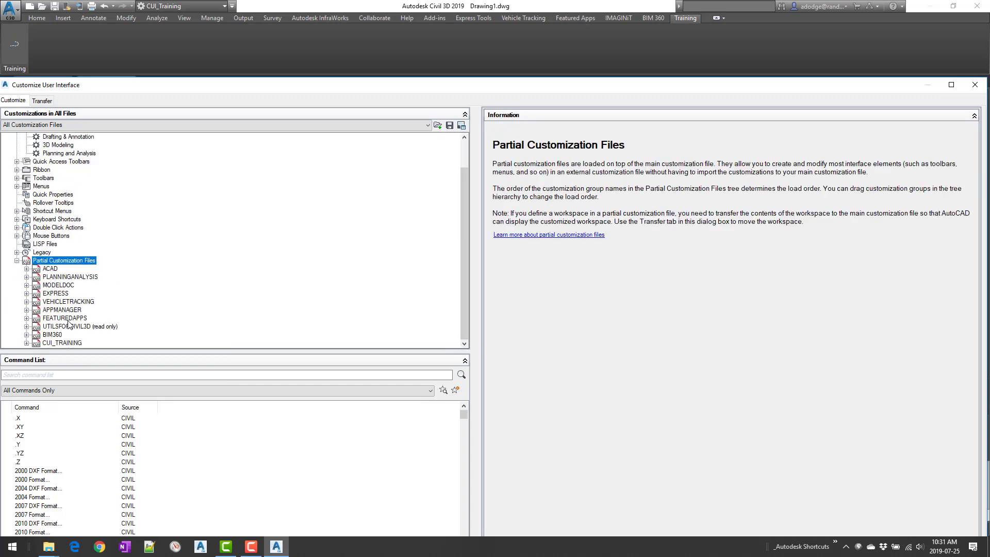
click(75, 342)
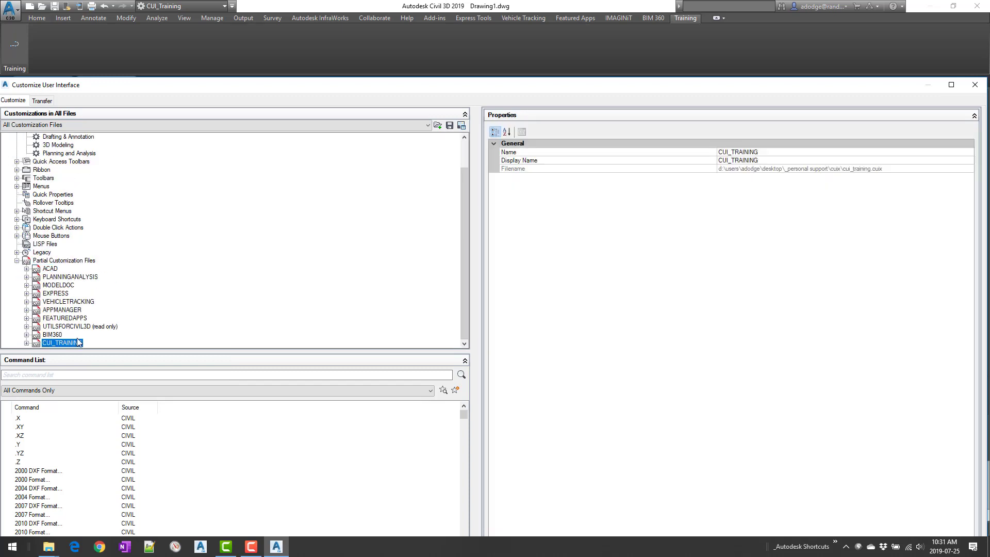
scroll(79, 298, up, 2)
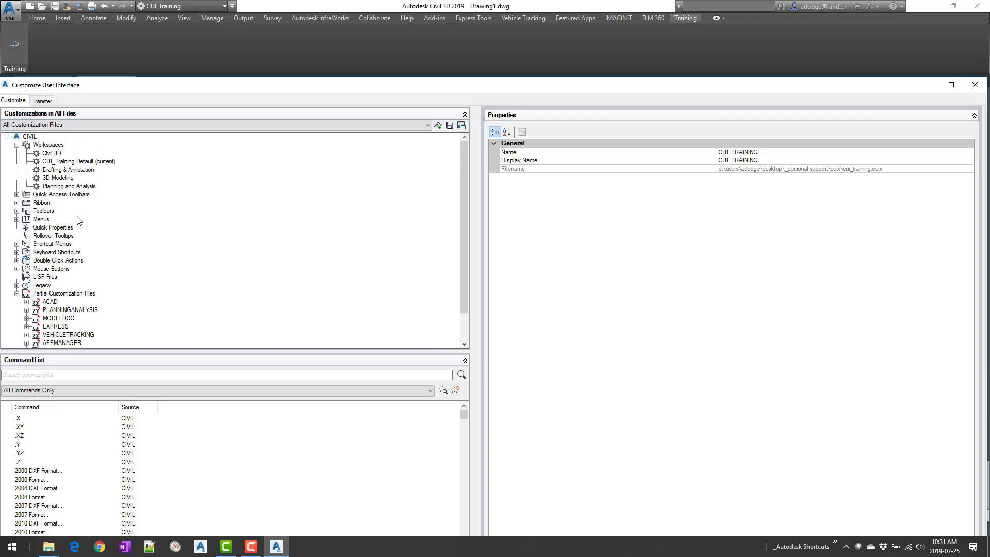
double_click(616, 86)
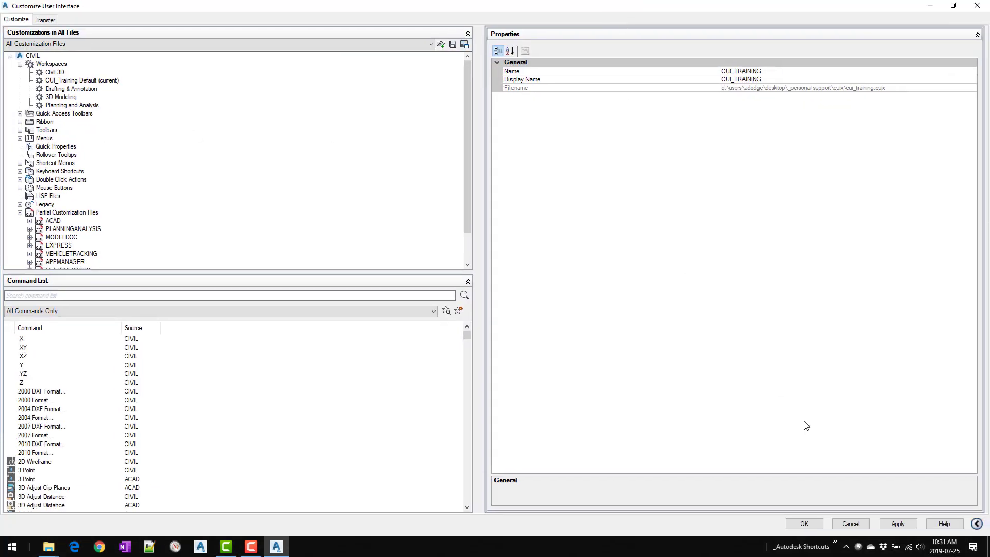
click(805, 523)
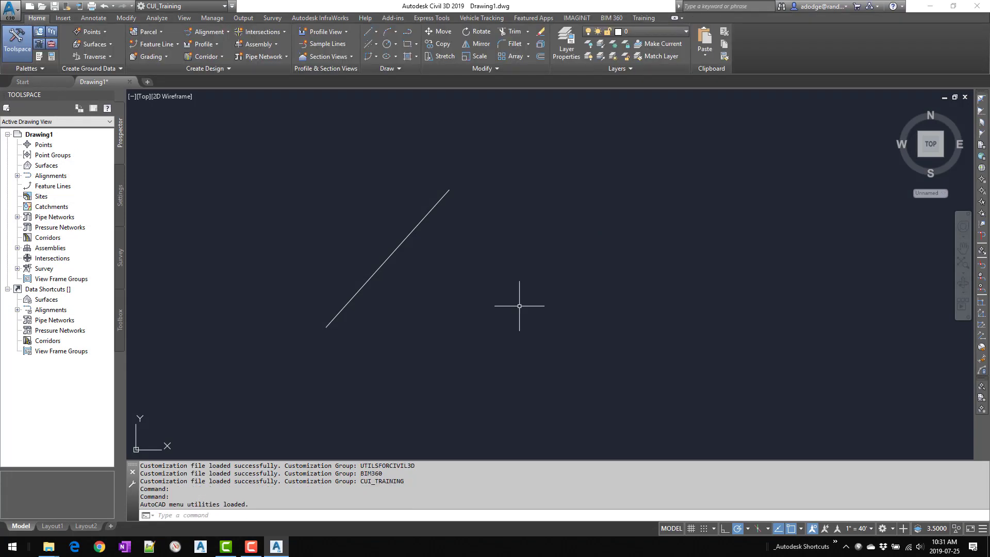
Quit Civil 3D without saving the changes to Drawing1.dwg
click(455, 285)
click(450, 290)
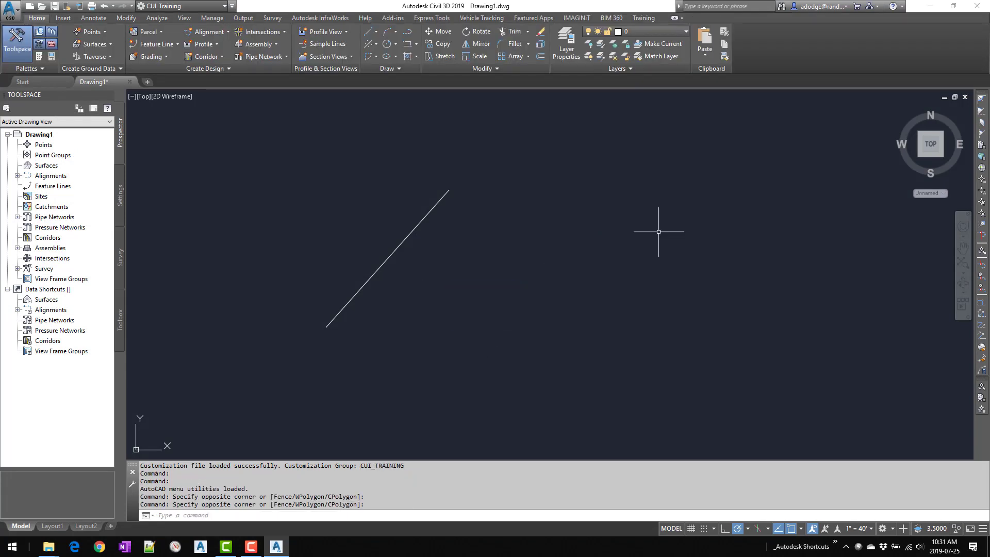
click(975, 7)
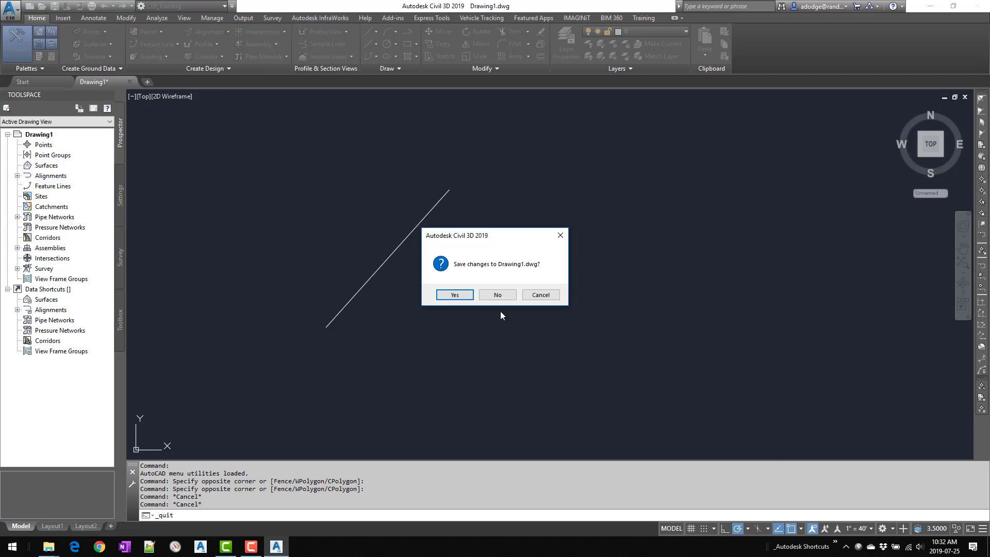
click(501, 295)
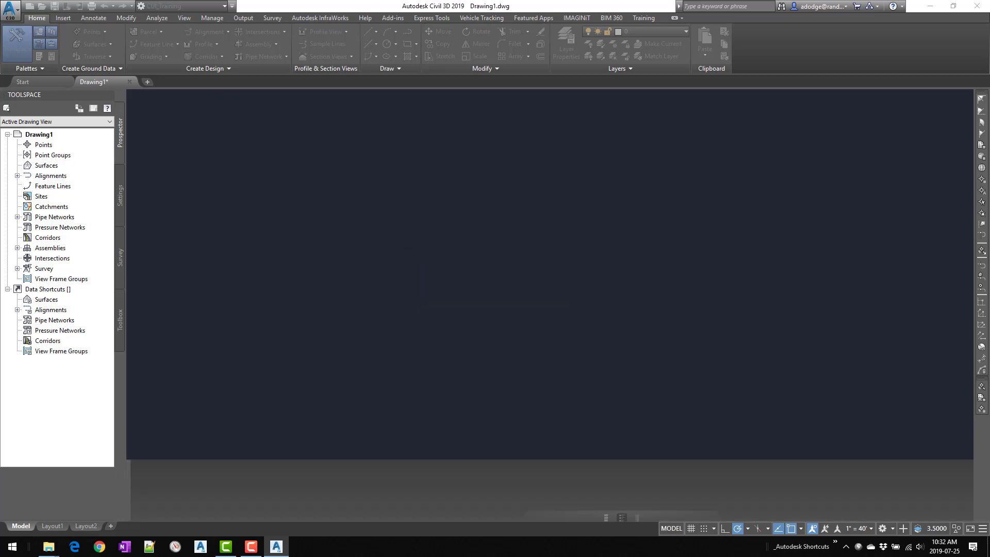